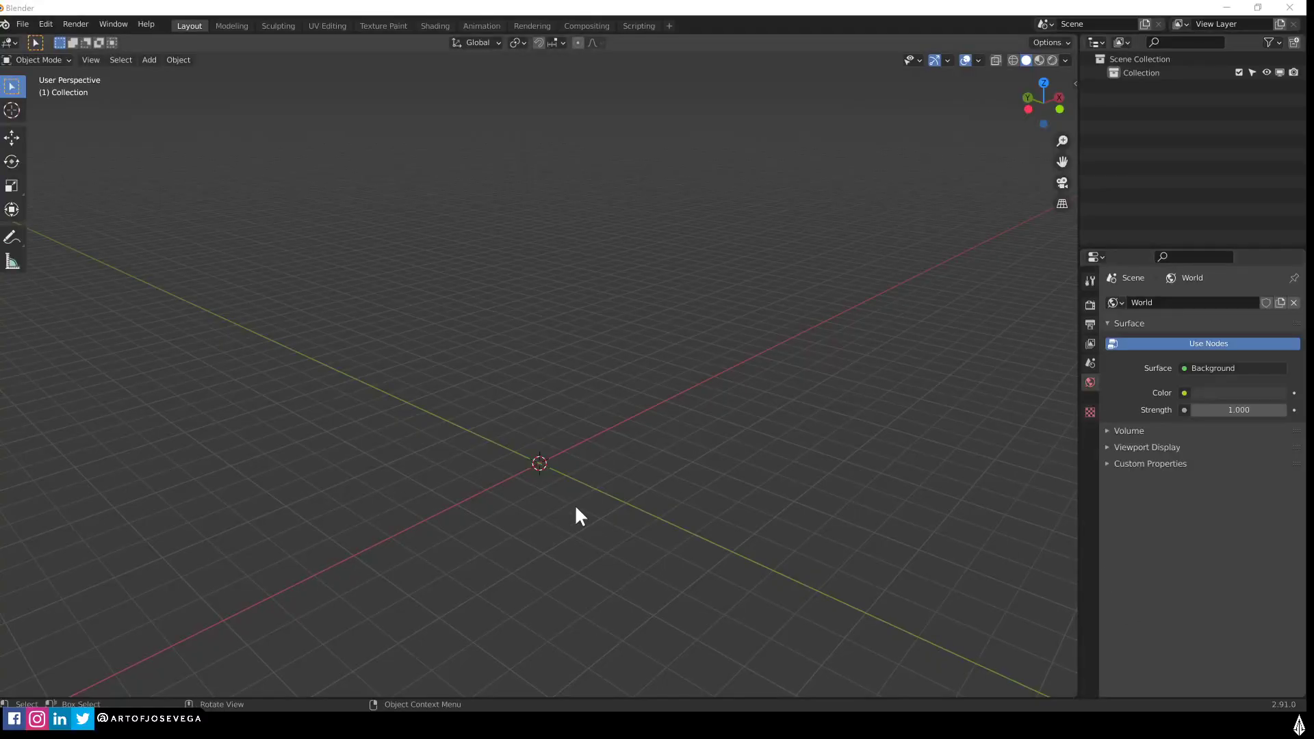
# Step: Add a cube mesh at the world origin and enter Edit Mode on it
pyautogui.moveTo(573, 505); pyautogui.dragTo(587, 470, button='middle')
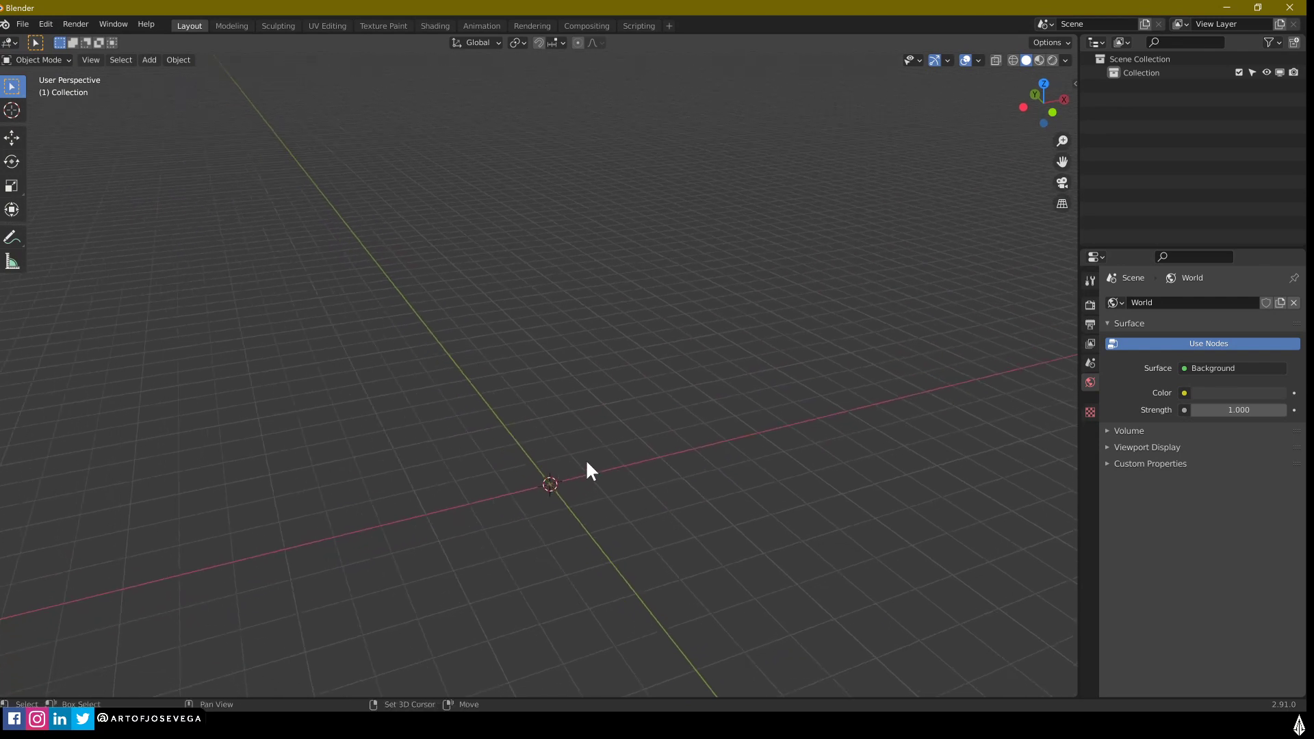
pyautogui.hotkey('shift', 'a')
pyautogui.moveTo(563, 400)
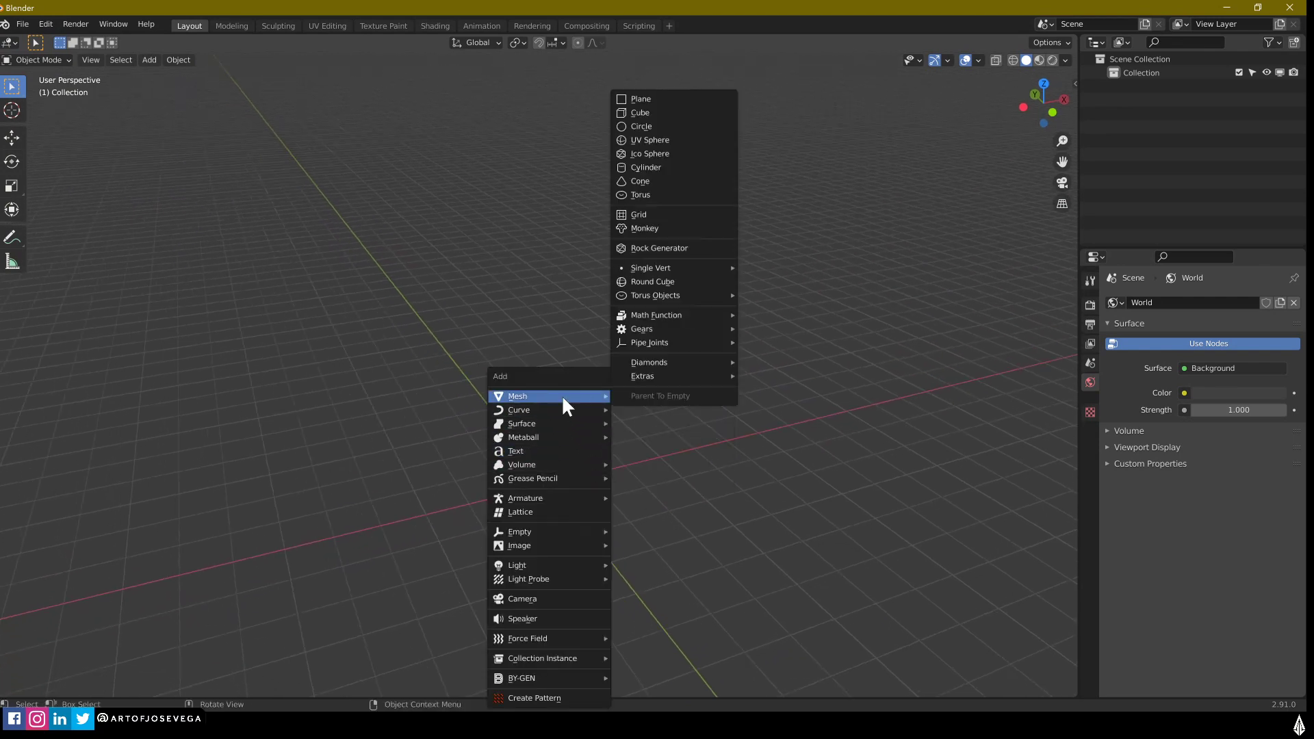
pyautogui.click(659, 114)
pyautogui.moveTo(631, 485); pyautogui.dragTo(564, 462, button='middle')
pyautogui.scroll(3, 557, 445)
pyautogui.scroll(2, 563, 462)
pyautogui.hotkey('ctrl', 'Tab')
pyautogui.click(685, 473)
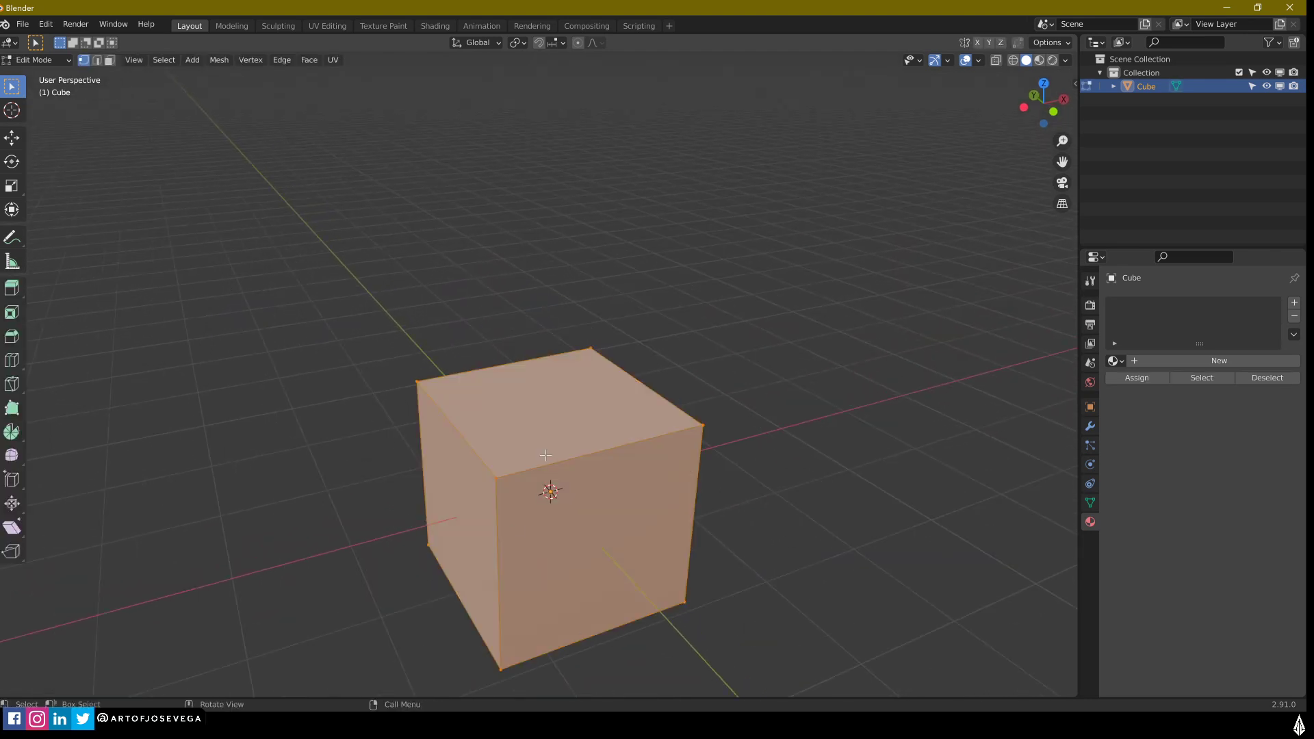
# Step: Merge all of the cube's vertices at center into a single vertex
pyautogui.rightClick(568, 429)
pyautogui.moveTo(521, 644)
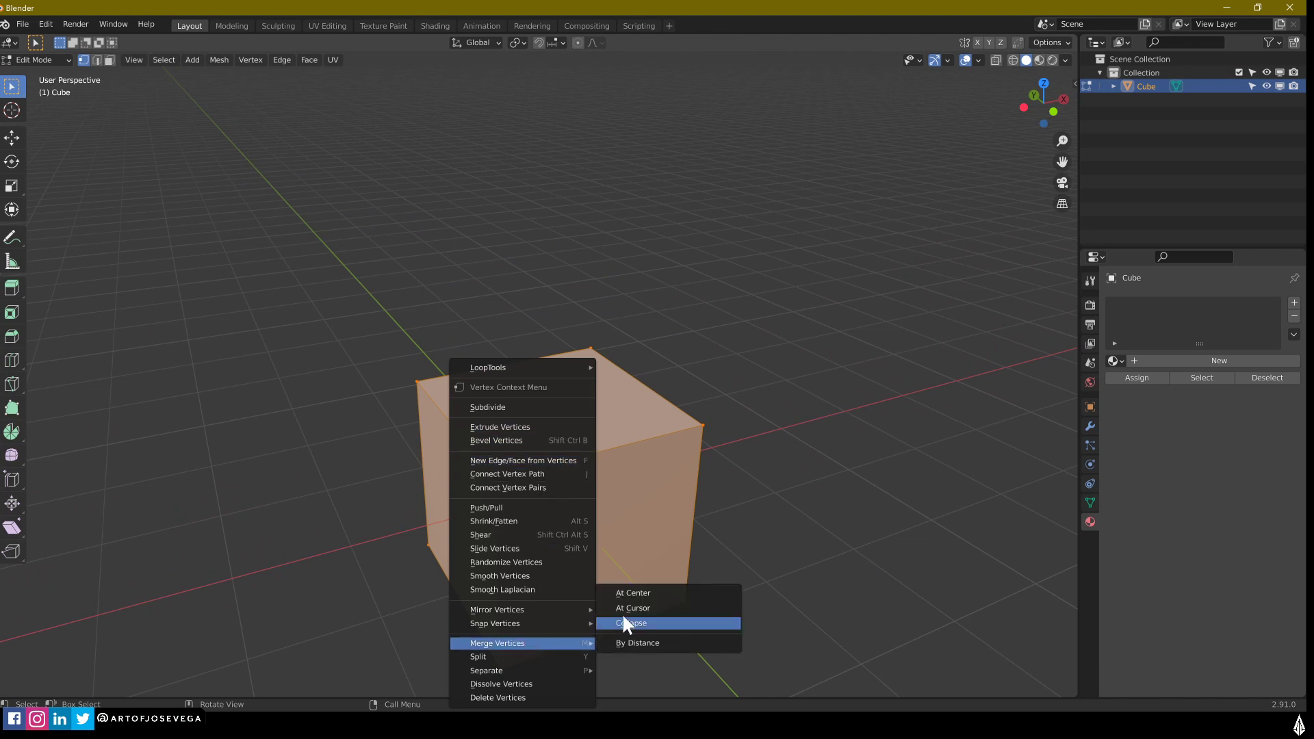
pyautogui.click(624, 591)
pyautogui.moveTo(606, 511); pyautogui.dragTo(573, 516, button='middle')
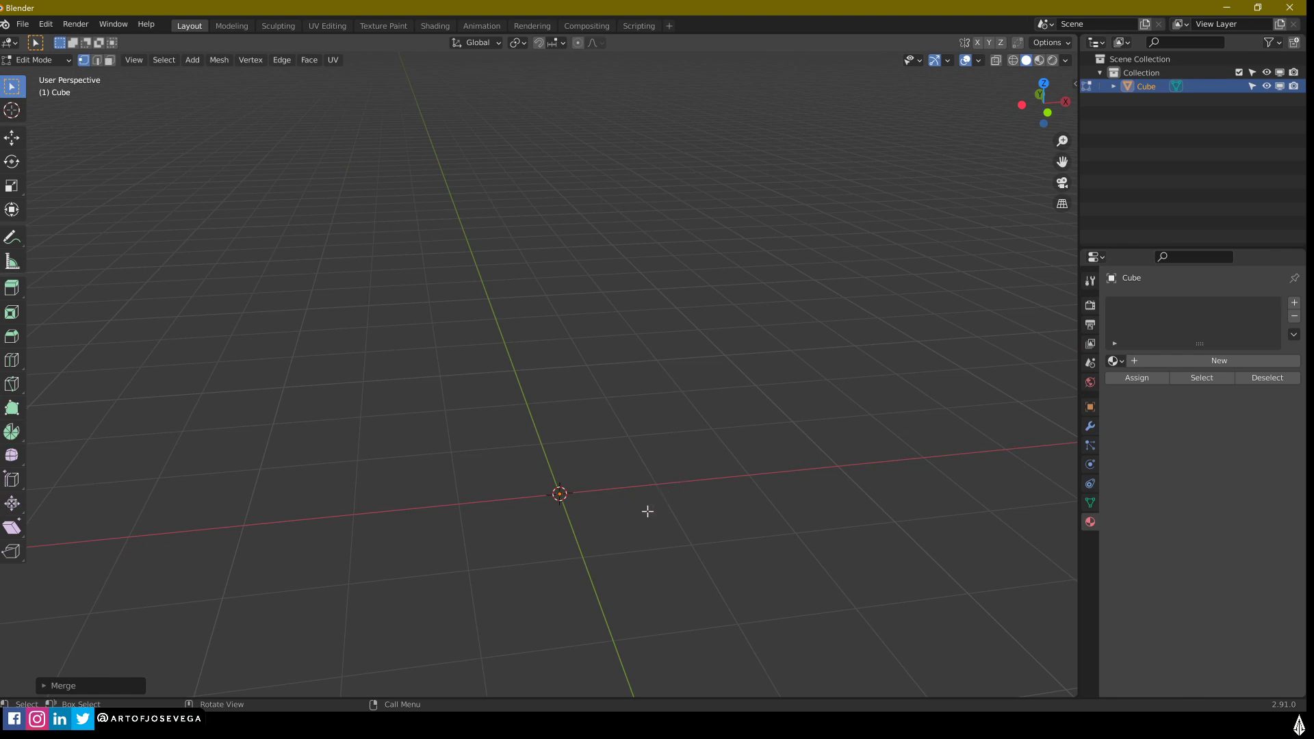
# Step: Extrude the single vertex straight up along Z into a vertical edge and return to Object Mode
pyautogui.press('g')
pyautogui.press('z')
pyautogui.click(682, 246)
pyautogui.moveTo(610, 293); pyautogui.dragTo(595, 305, button='middle')
pyautogui.press('Tab')
pyautogui.moveTo(709, 331); pyautogui.dragTo(630, 302, button='middle')
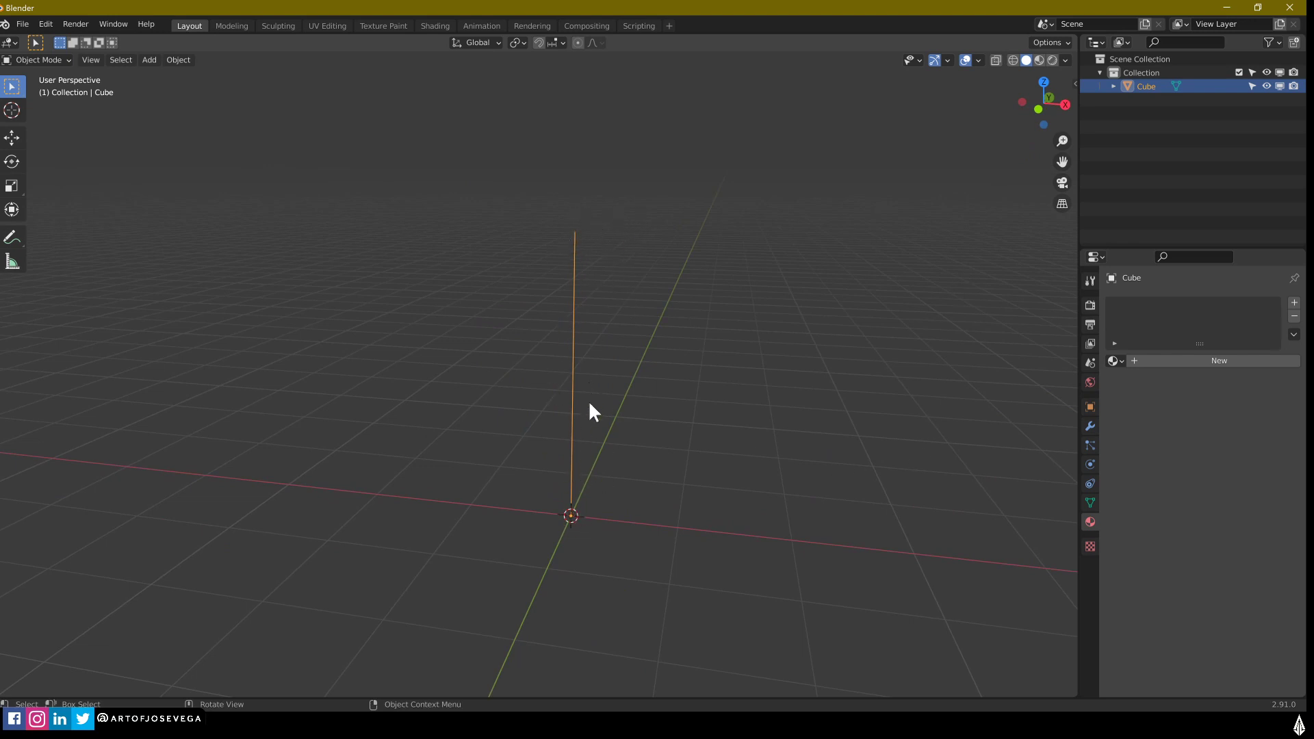
# Step: Add a Skin modifier to the vertical edge in Object Mode
pyautogui.moveTo(565, 322); pyautogui.dragTo(574, 174, button='middle')
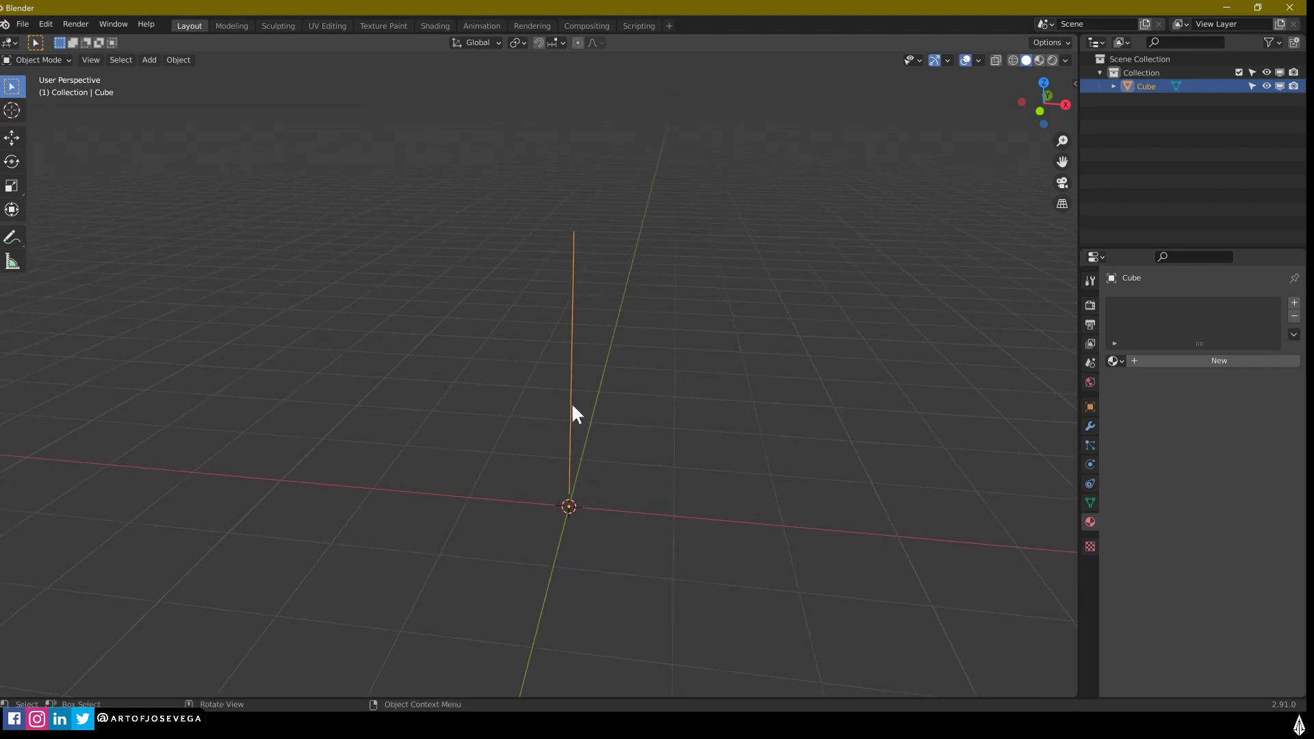
pyautogui.hotkey('ctrl', 'Tab')
pyautogui.click(420, 367)
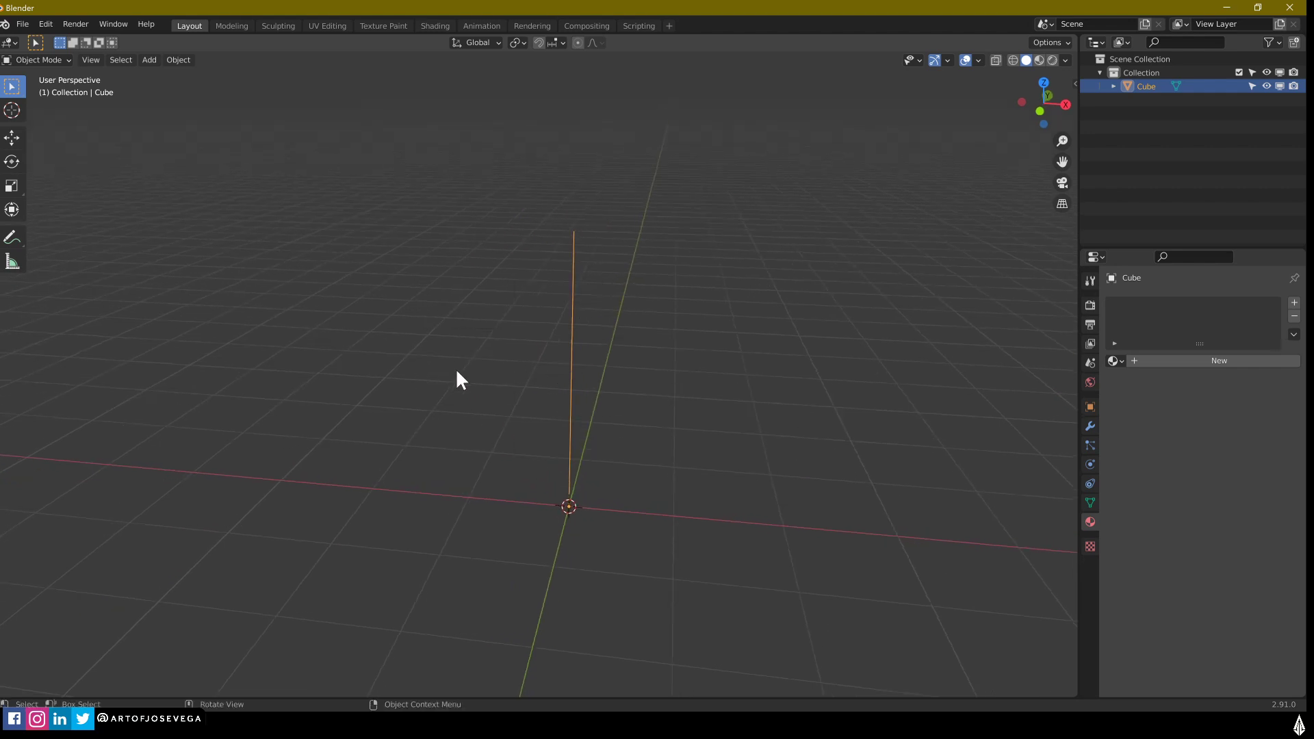
pyautogui.click(1091, 426)
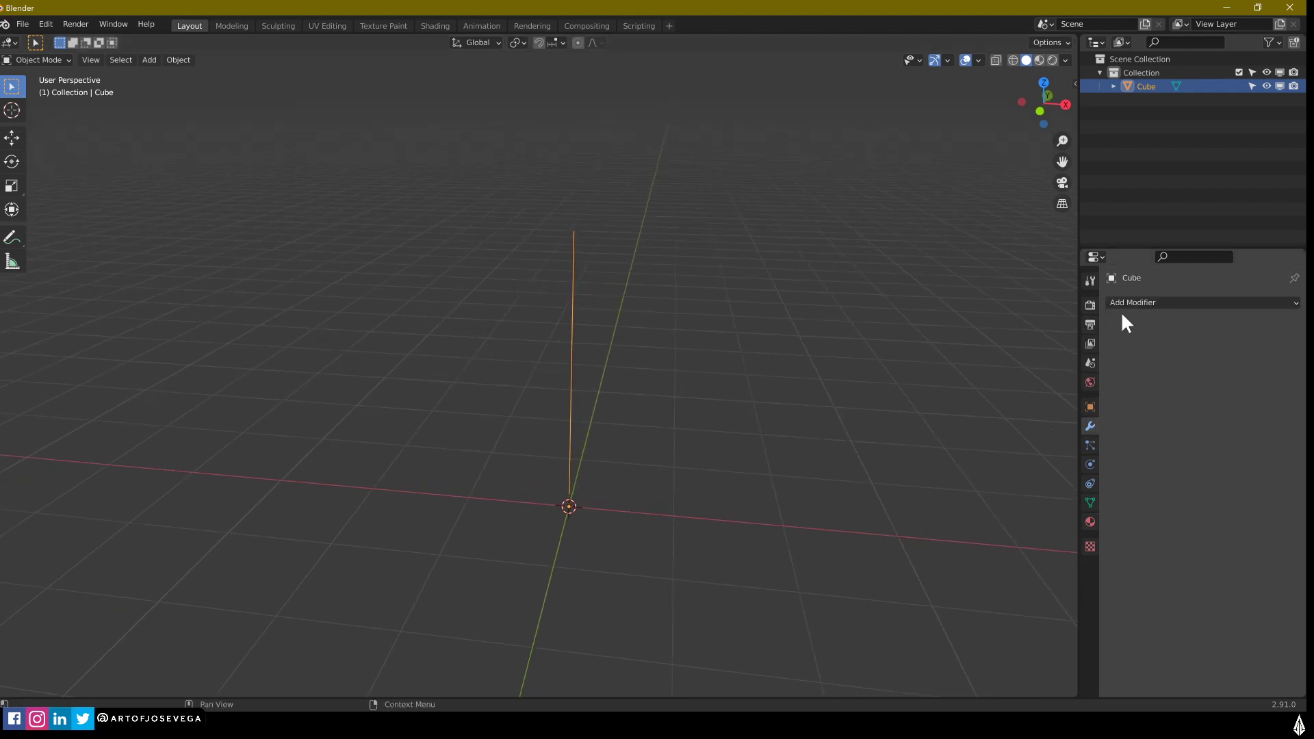
pyautogui.click(1168, 302)
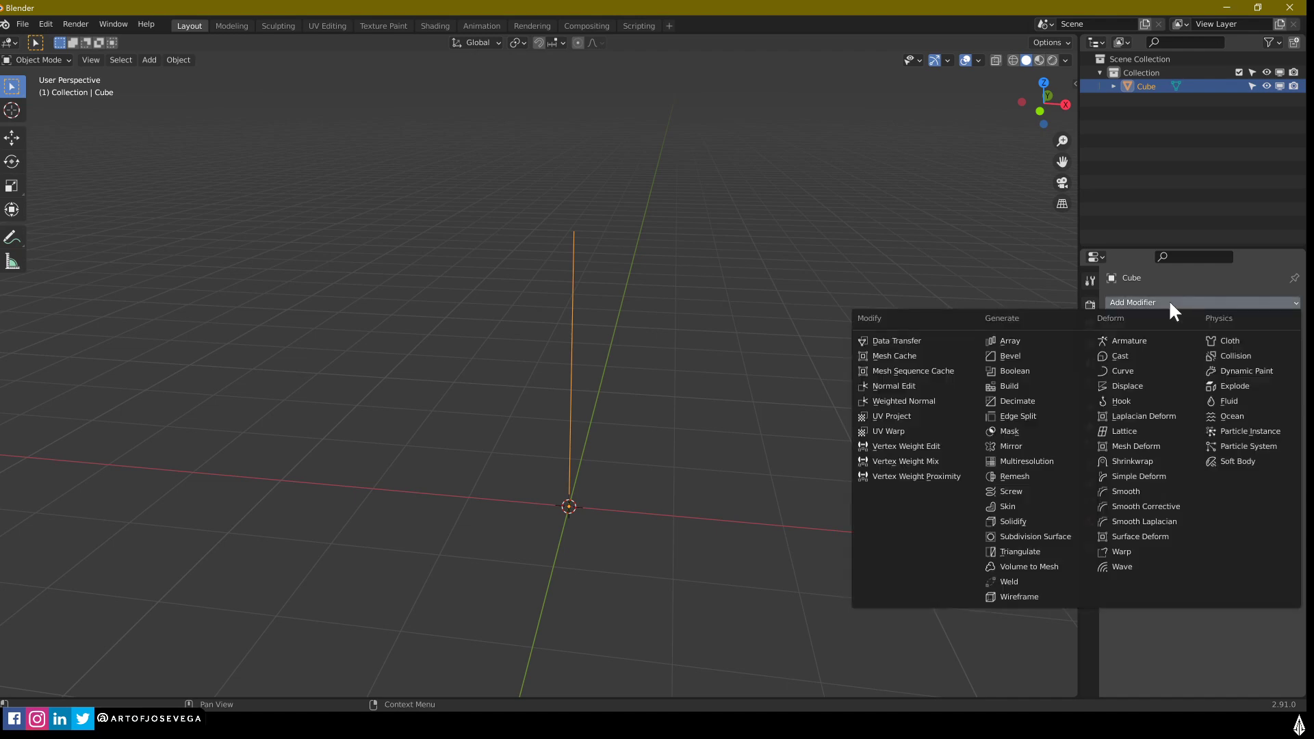
pyautogui.click(1019, 508)
pyautogui.moveTo(976, 514); pyautogui.dragTo(728, 464, button='middle')
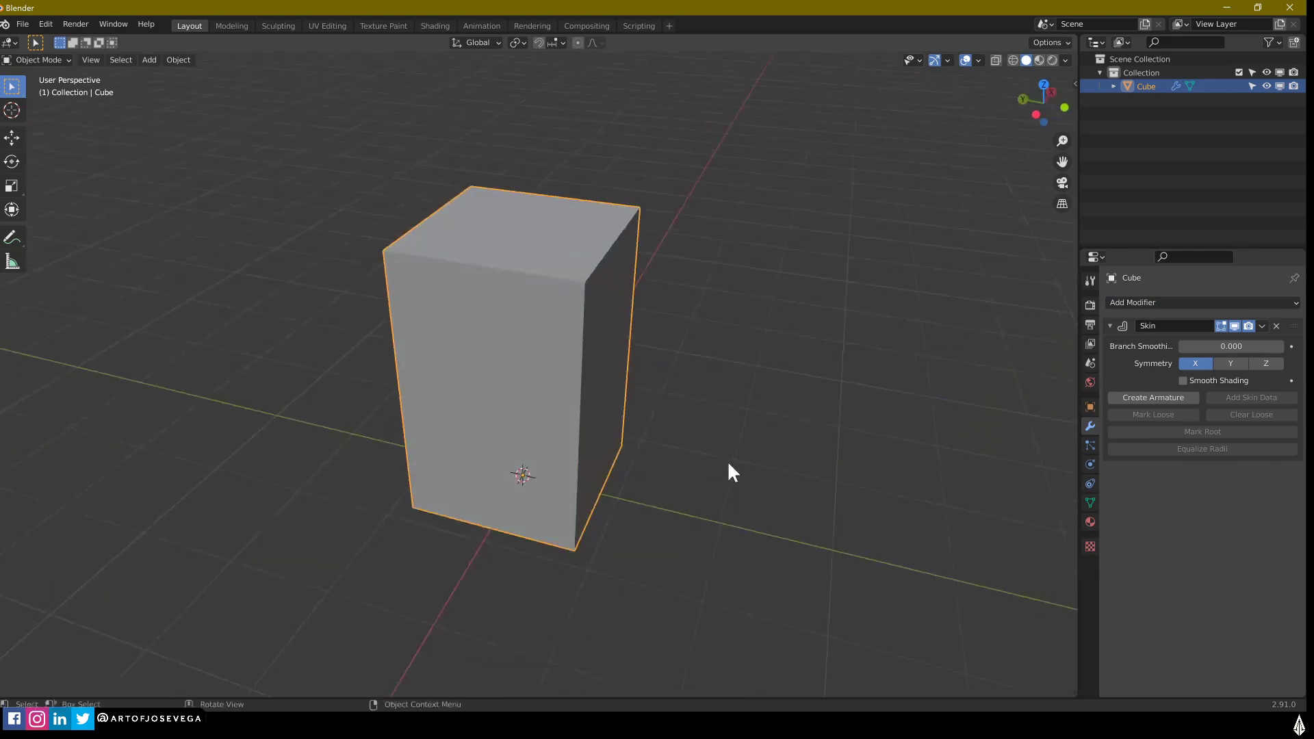
# Step: Turn on X-ray in Edit Mode to examine the edge inside the skinned block, and return to Object Mode
pyautogui.moveTo(640, 254); pyautogui.dragTo(479, 259, button='middle')
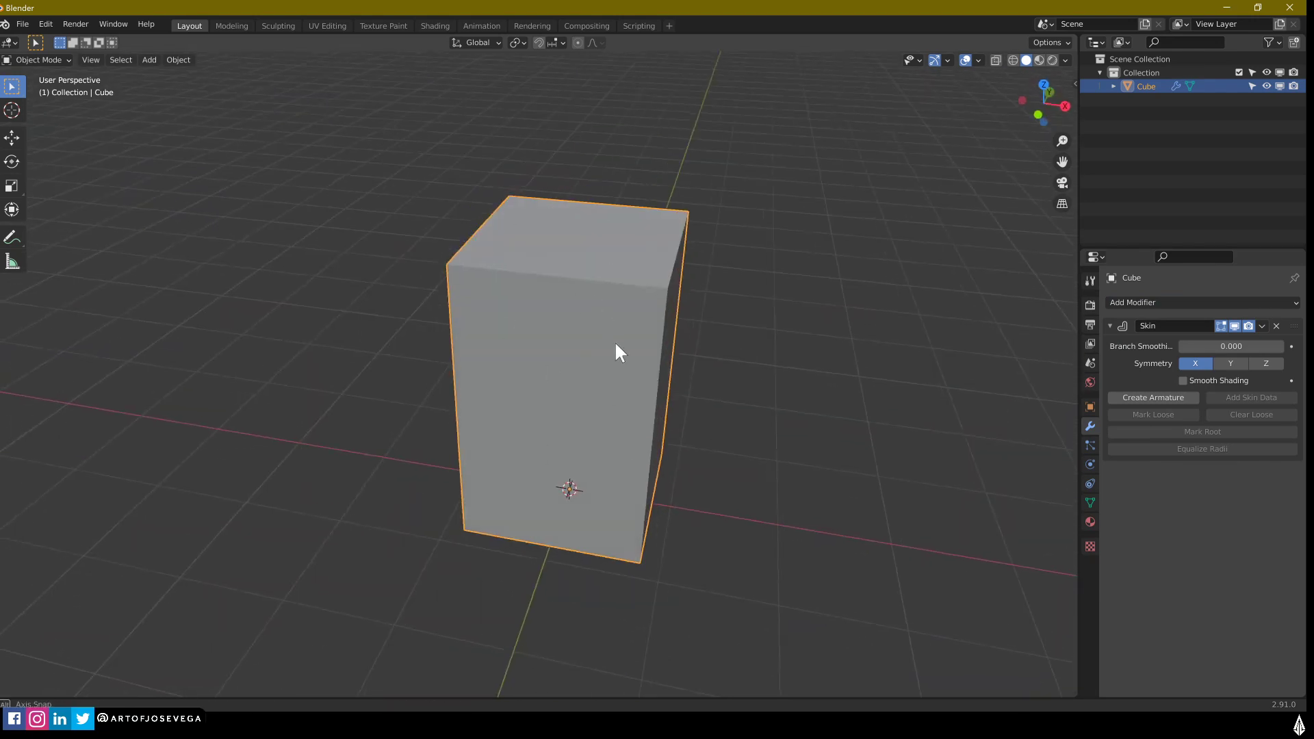
pyautogui.moveTo(616, 352); pyautogui.dragTo(575, 216, button='middle')
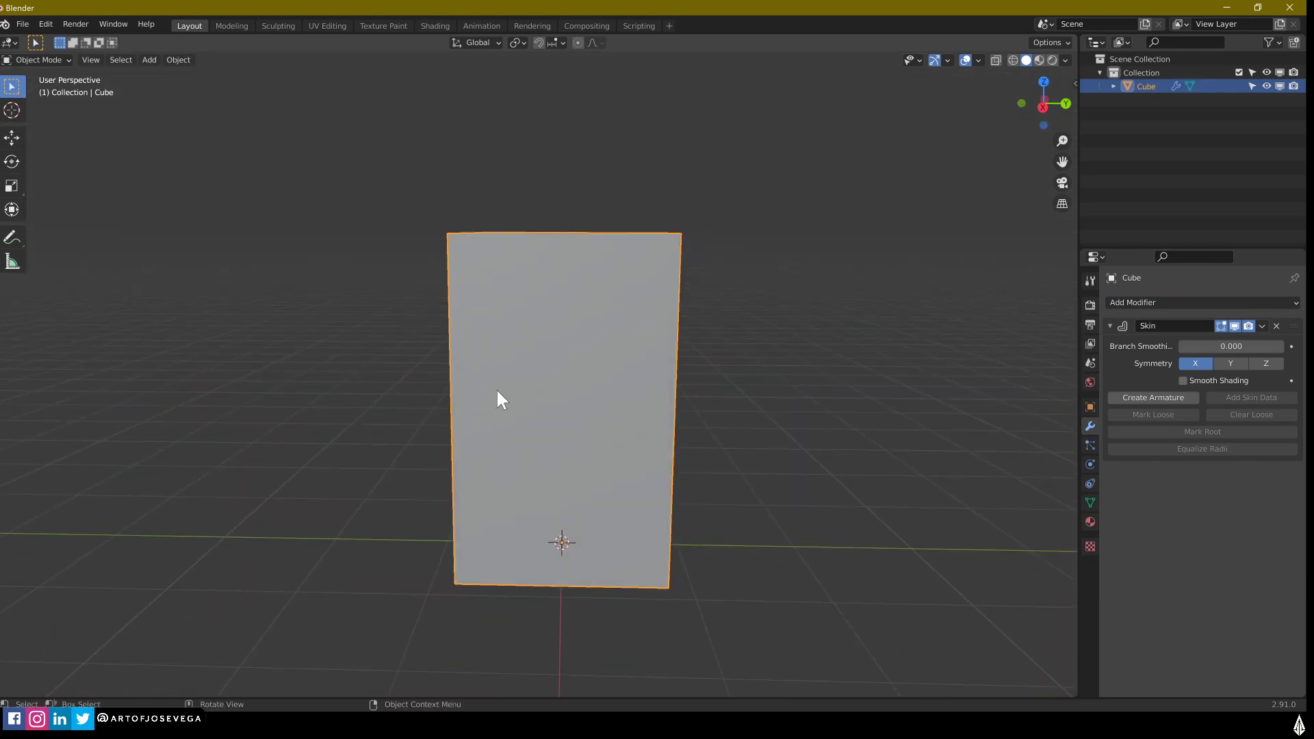
pyautogui.moveTo(498, 400); pyautogui.dragTo(575, 234, button='middle')
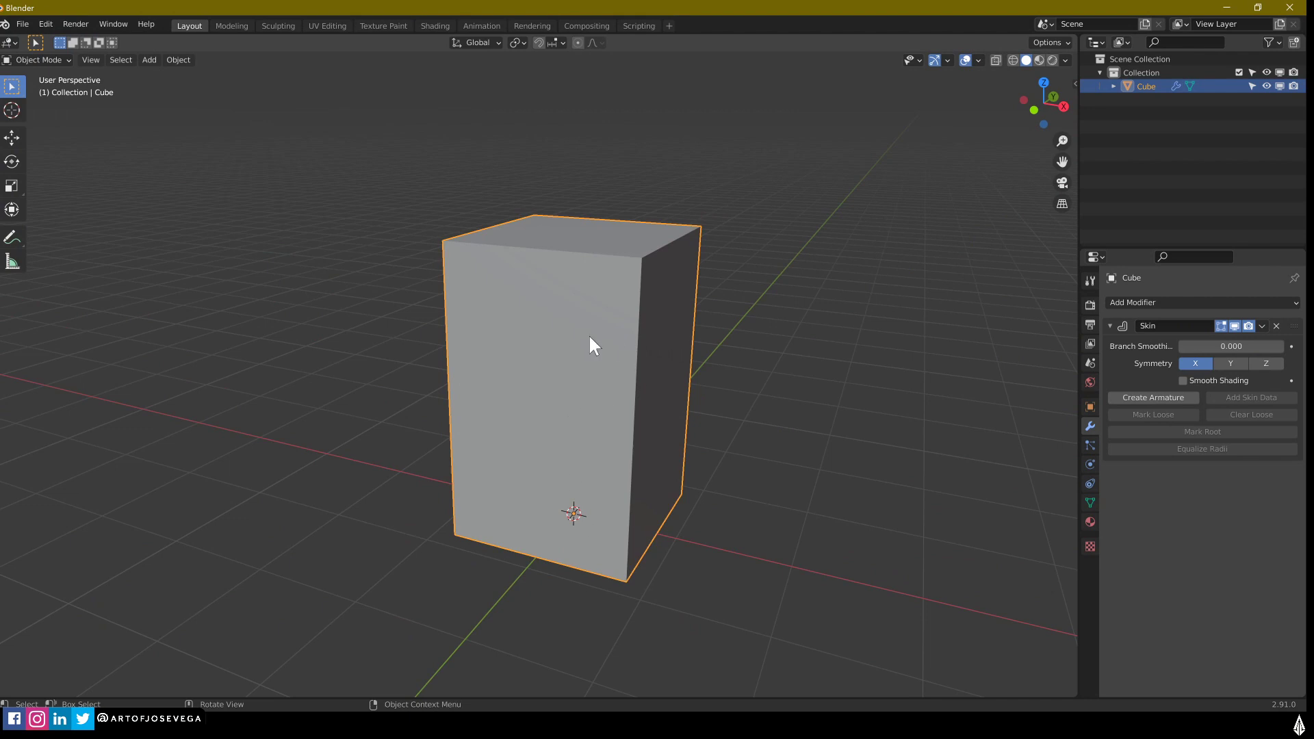
pyautogui.hotkey('ctrl', 'Tab')
pyautogui.click(689, 335)
pyautogui.hotkey('alt', 'z')
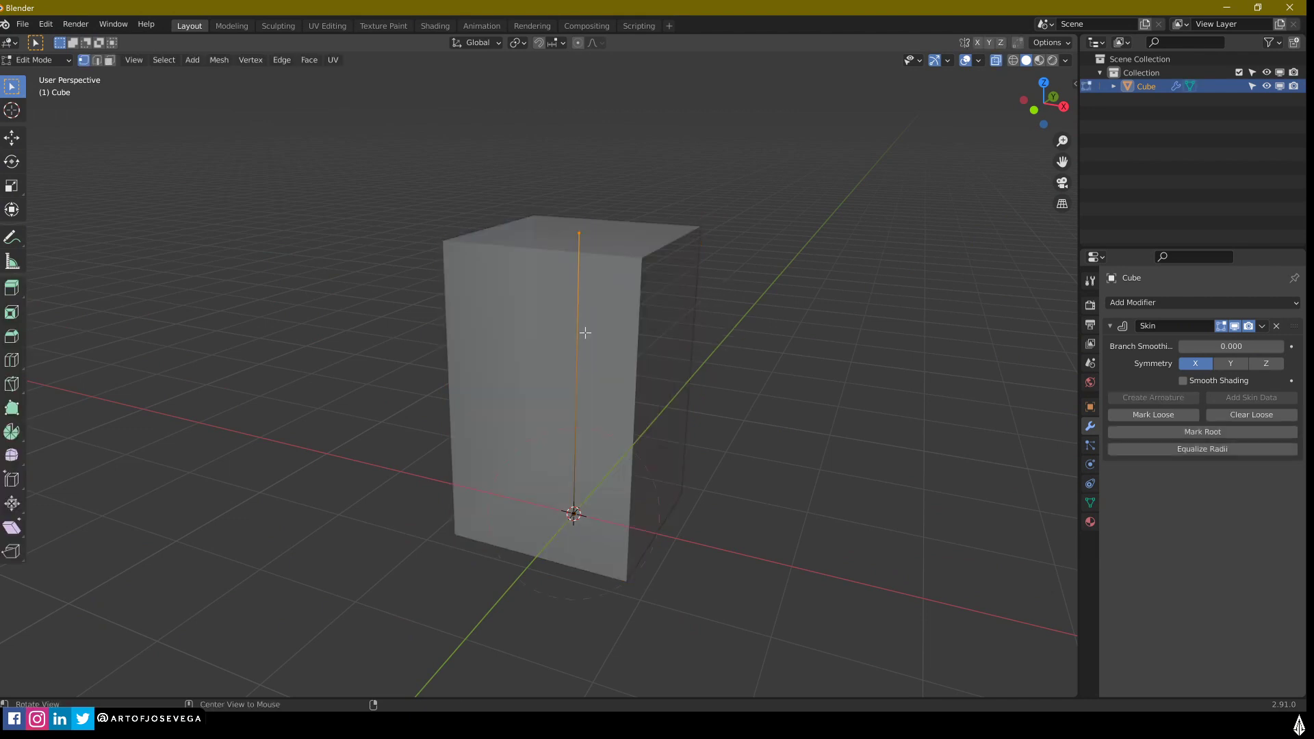
pyautogui.moveTo(586, 332); pyautogui.dragTo(597, 490, button='middle')
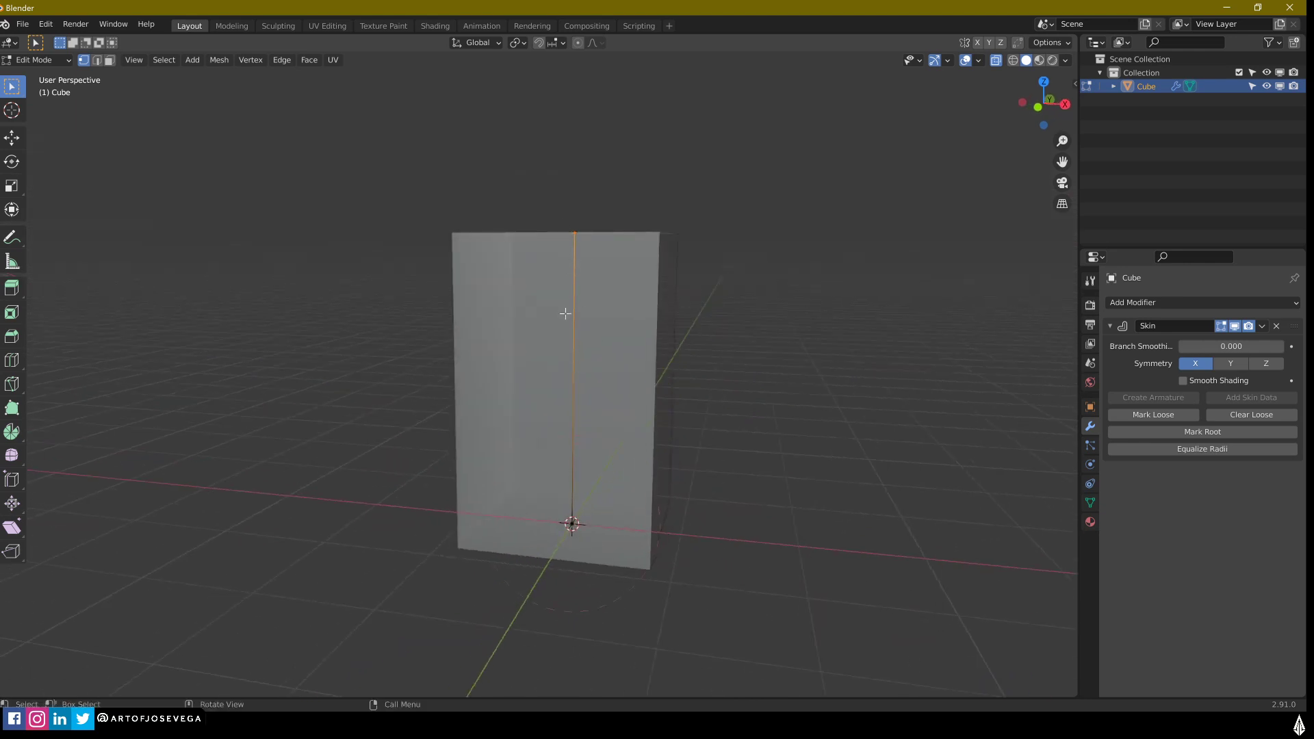
pyautogui.moveTo(584, 236); pyautogui.dragTo(549, 386, button='middle')
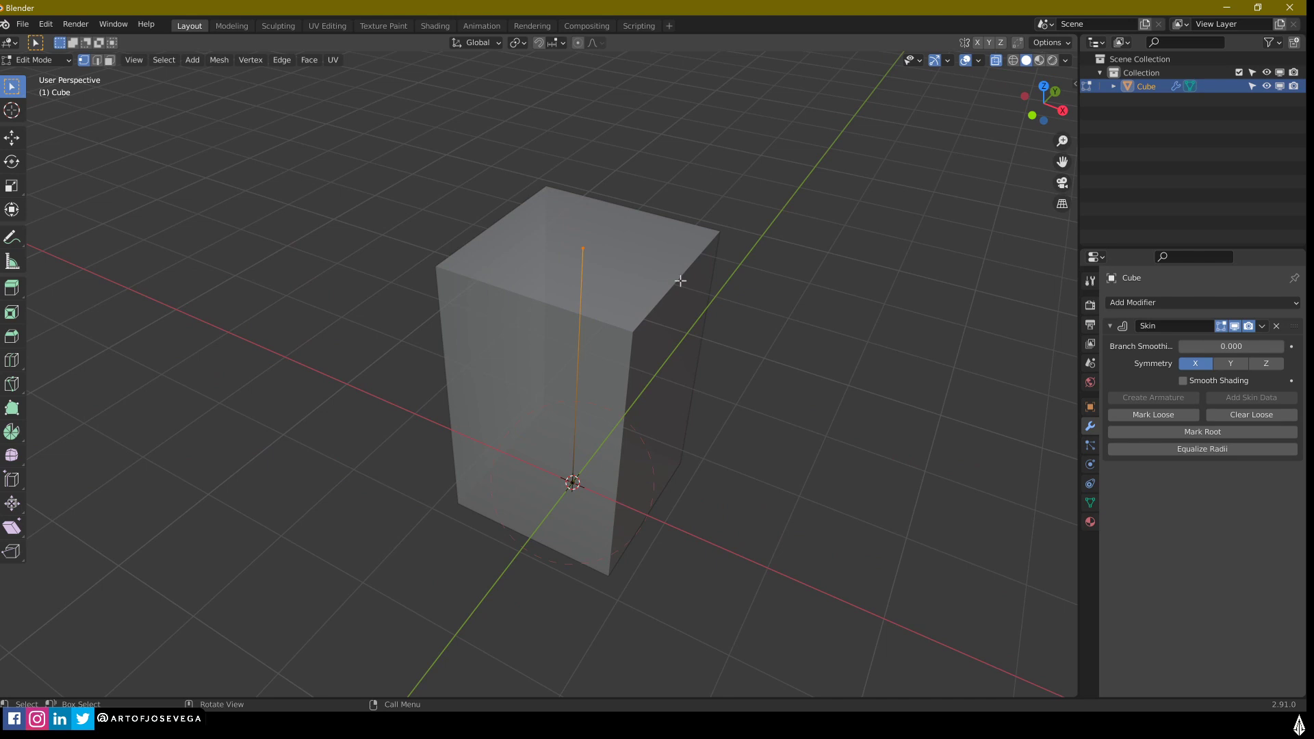
pyautogui.moveTo(681, 280); pyautogui.dragTo(661, 390, button='middle')
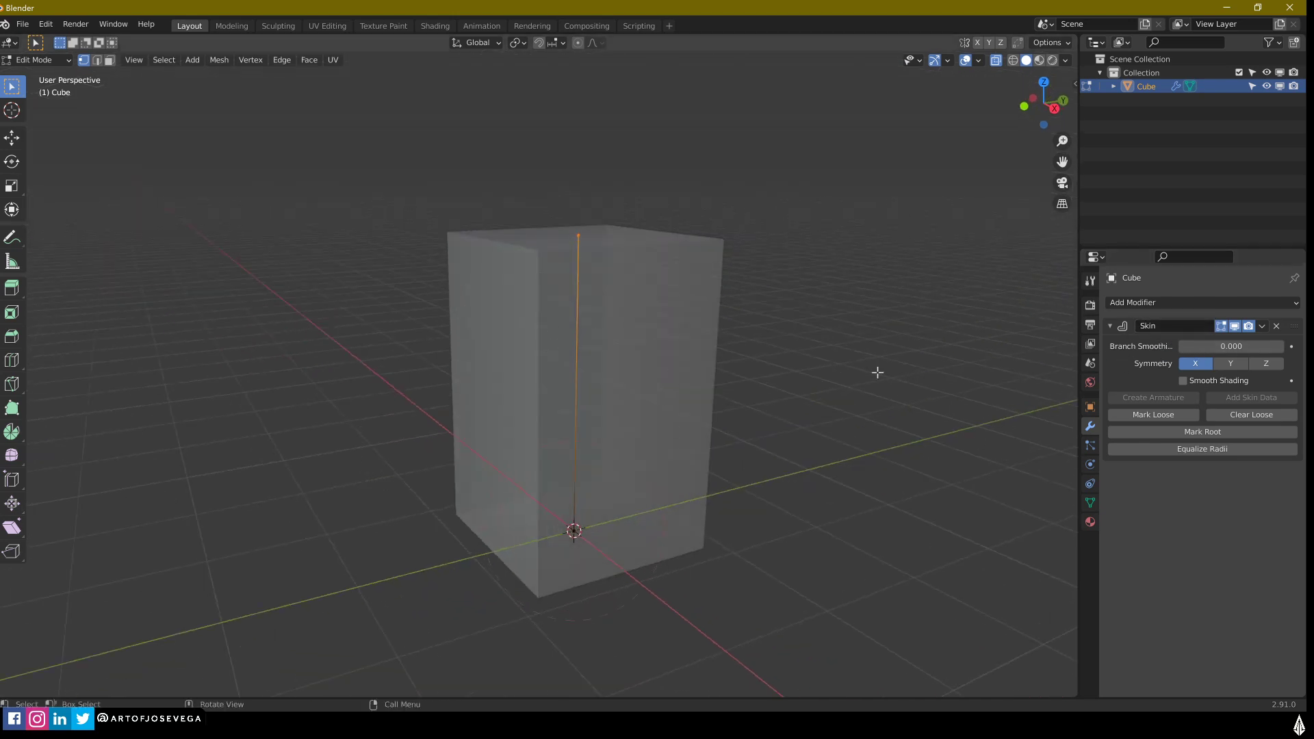
pyautogui.click(513, 452)
pyautogui.moveTo(499, 454); pyautogui.dragTo(607, 434, button='middle')
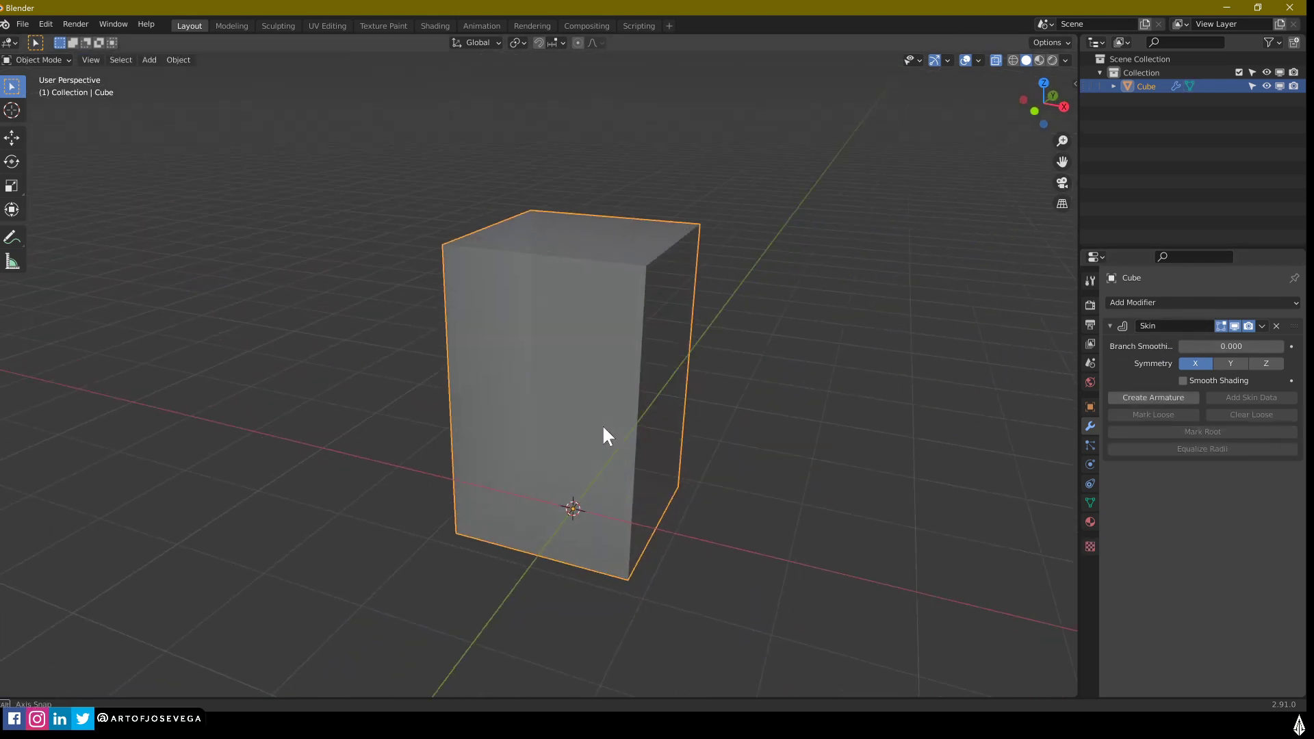
# Step: Collapse the Skin modifier settings and add a Subdivision Surface modifier below it
pyautogui.click(1110, 326)
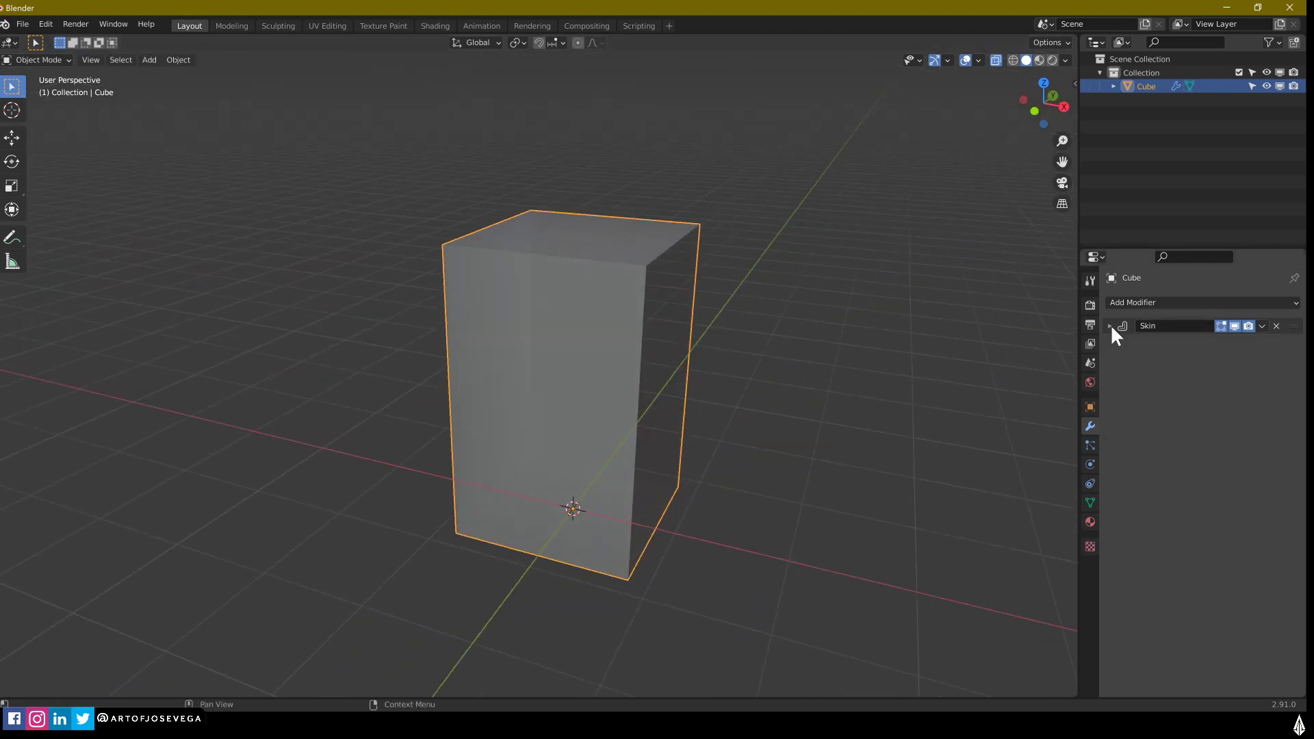
pyautogui.click(1144, 302)
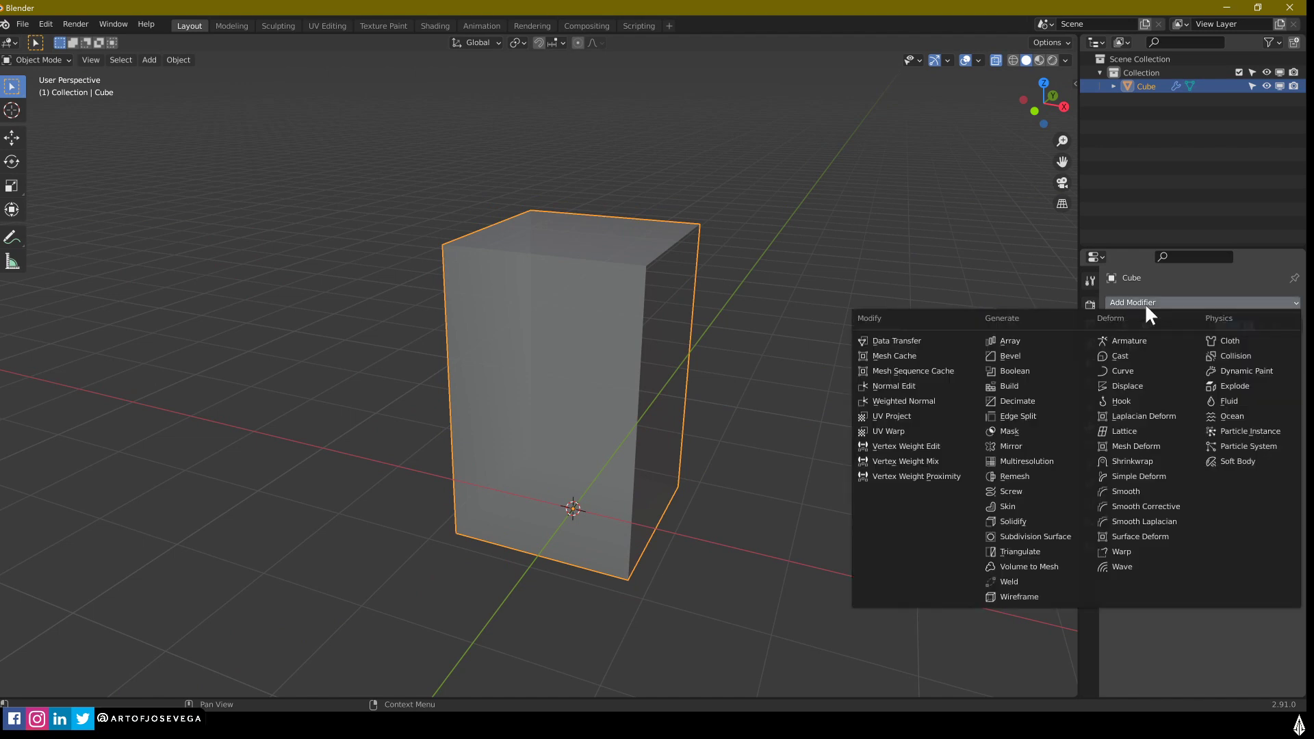
pyautogui.click(1043, 537)
pyautogui.keyDown('shift'); pyautogui.moveTo(701, 427); pyautogui.dragTo(690, 455, button='middle'); pyautogui.keyUp('shift')
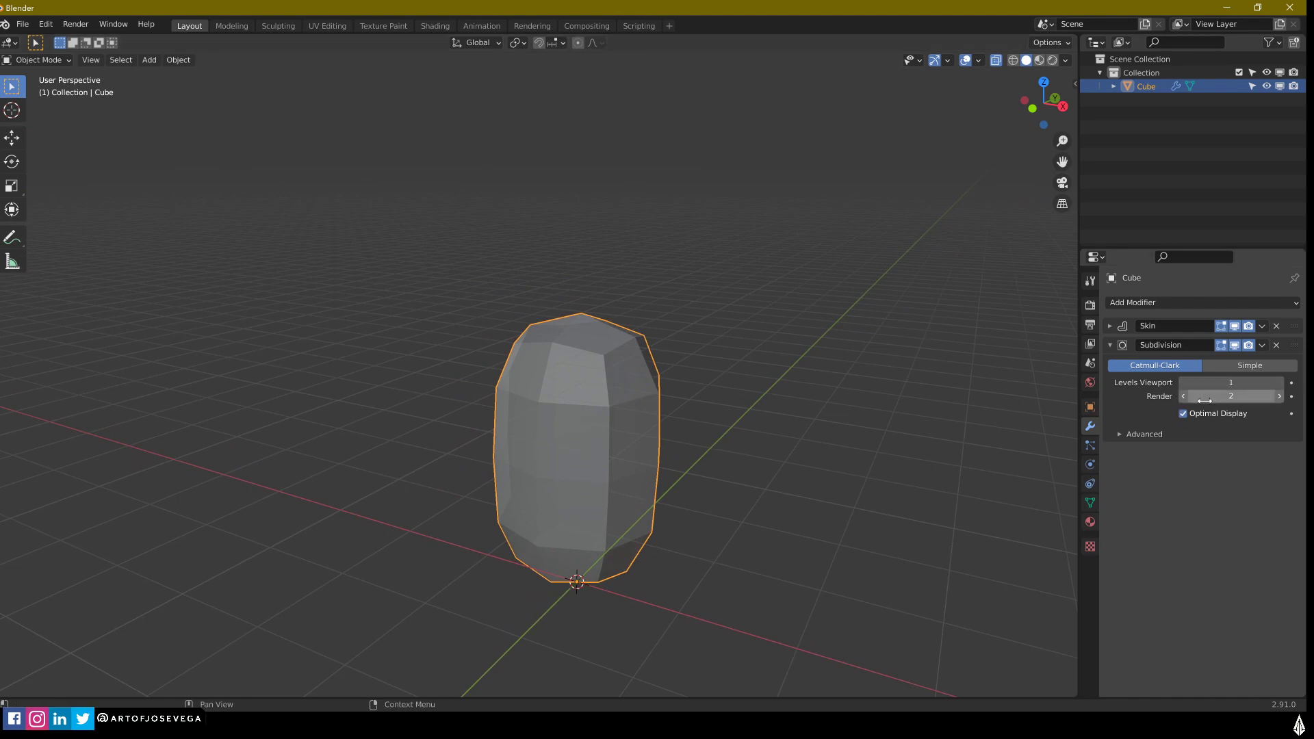
pyautogui.moveTo(584, 466)
pyautogui.mouseDown(button='middle')
pyautogui.moveTo(512, 460)
pyautogui.moveTo(608, 458)
pyautogui.mouseUp(button='middle')
pyautogui.scroll(-2, 606, 455)
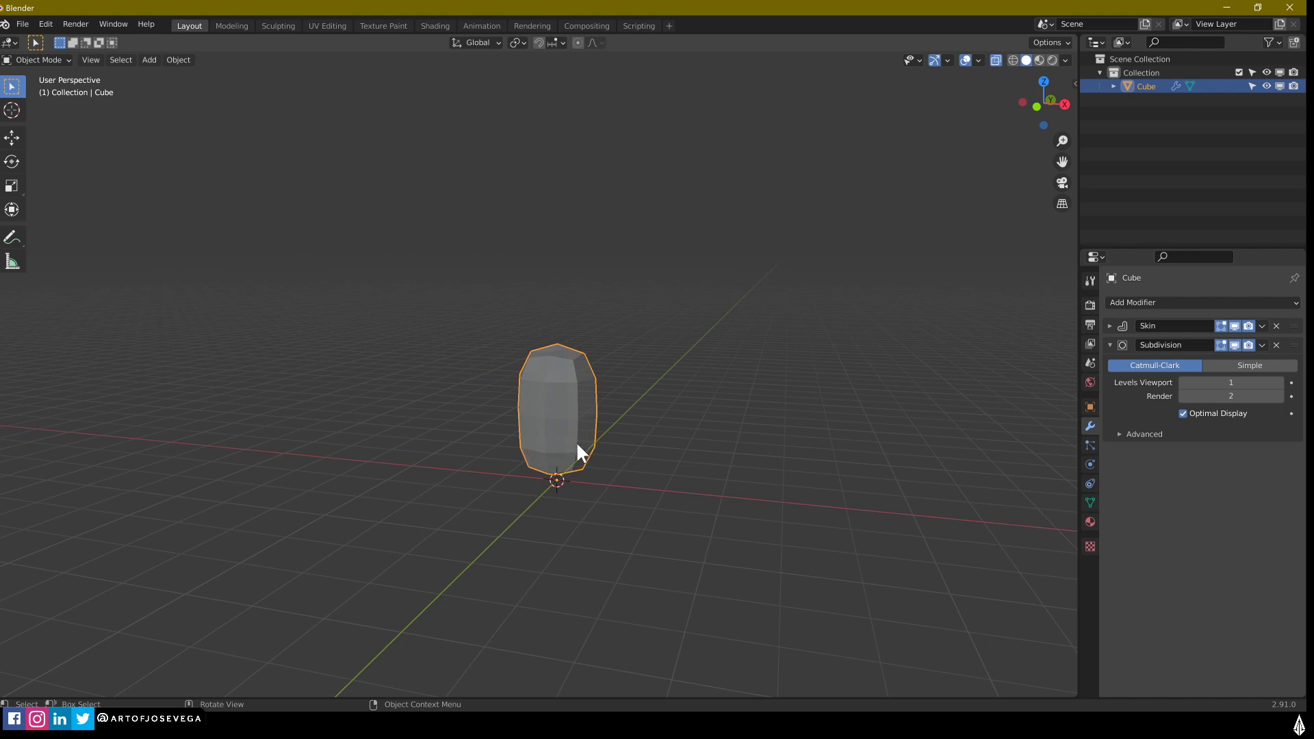
# Step: Add a plane at the origin, scale it up into a large ground surface, and turn off X-ray
pyautogui.click(741, 468)
pyautogui.hotkey('shift', 'a')
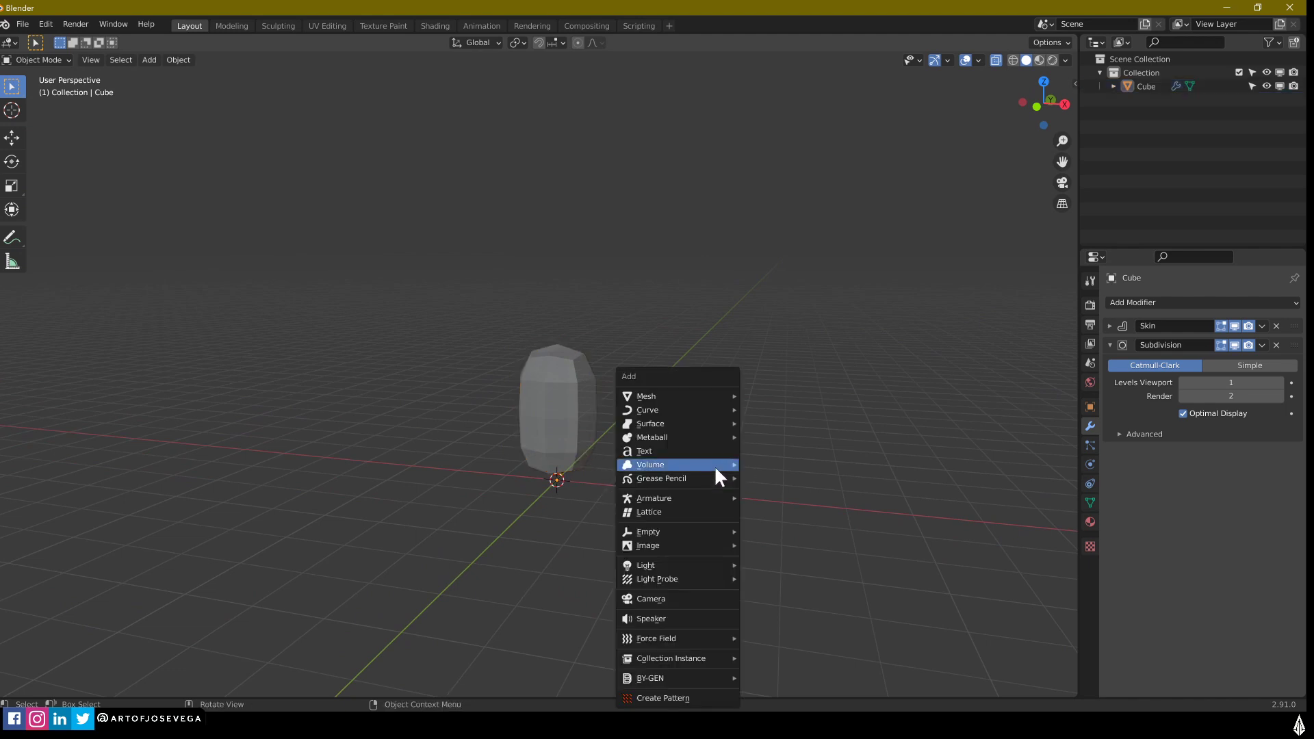
pyautogui.moveTo(688, 396)
pyautogui.click(769, 99)
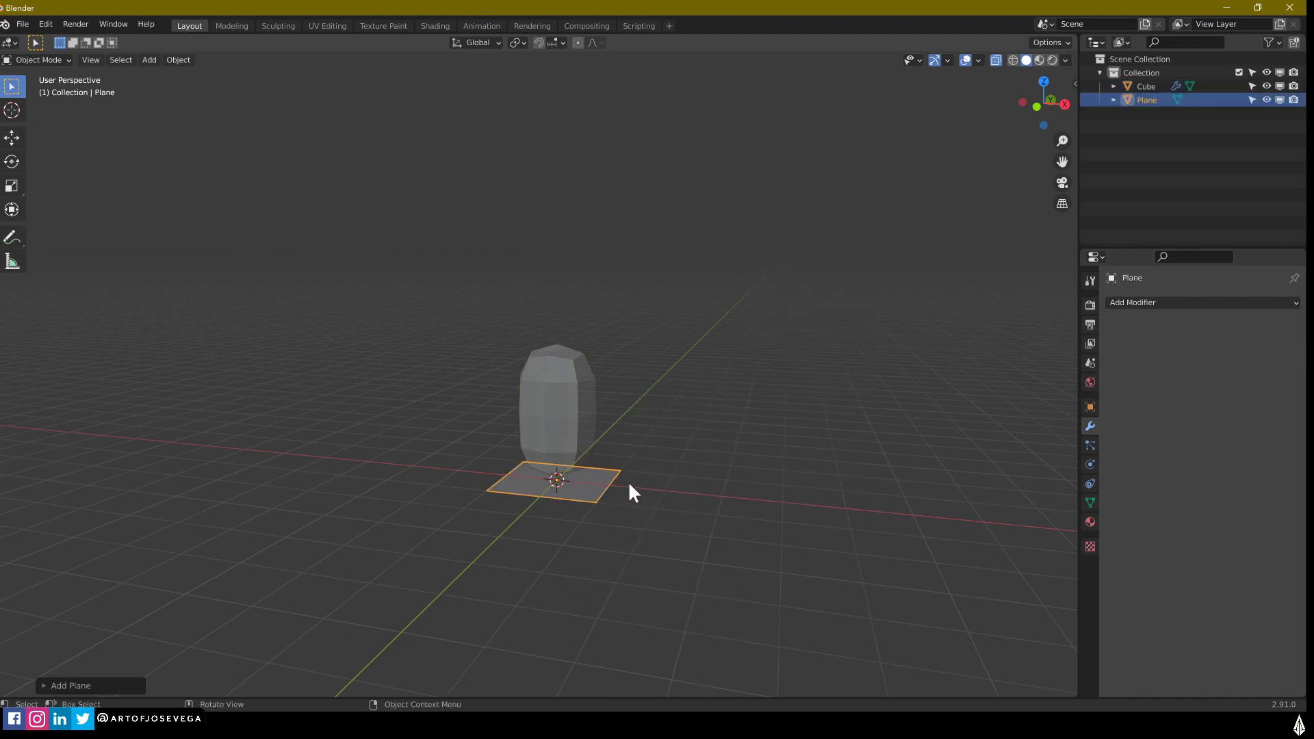
pyautogui.press('s')
pyautogui.click(799, 510)
pyautogui.hotkey('alt', 'z')
# Step: Select the skinned capsule and enter Edit Mode on it with X-ray turned on
pyautogui.moveTo(658, 429)
pyautogui.mouseDown(button='middle')
pyautogui.moveTo(635, 284)
pyautogui.moveTo(546, 363)
pyautogui.moveTo(620, 368)
pyautogui.moveTo(637, 383)
pyautogui.moveTo(587, 488)
pyautogui.moveTo(600, 418)
pyautogui.mouseUp(button='middle')
pyautogui.click(635, 284)
pyautogui.click(581, 436)
pyautogui.hotkey('ctrl', 'Tab')
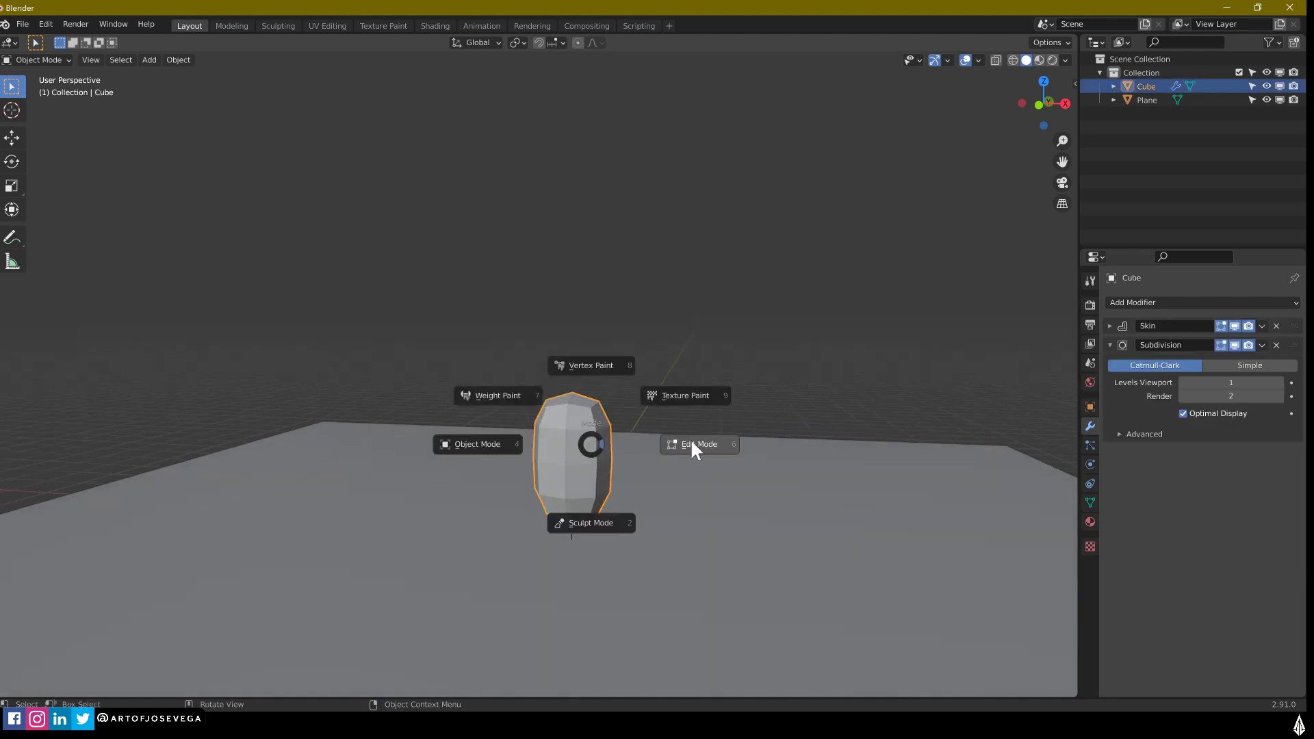
pyautogui.click(696, 445)
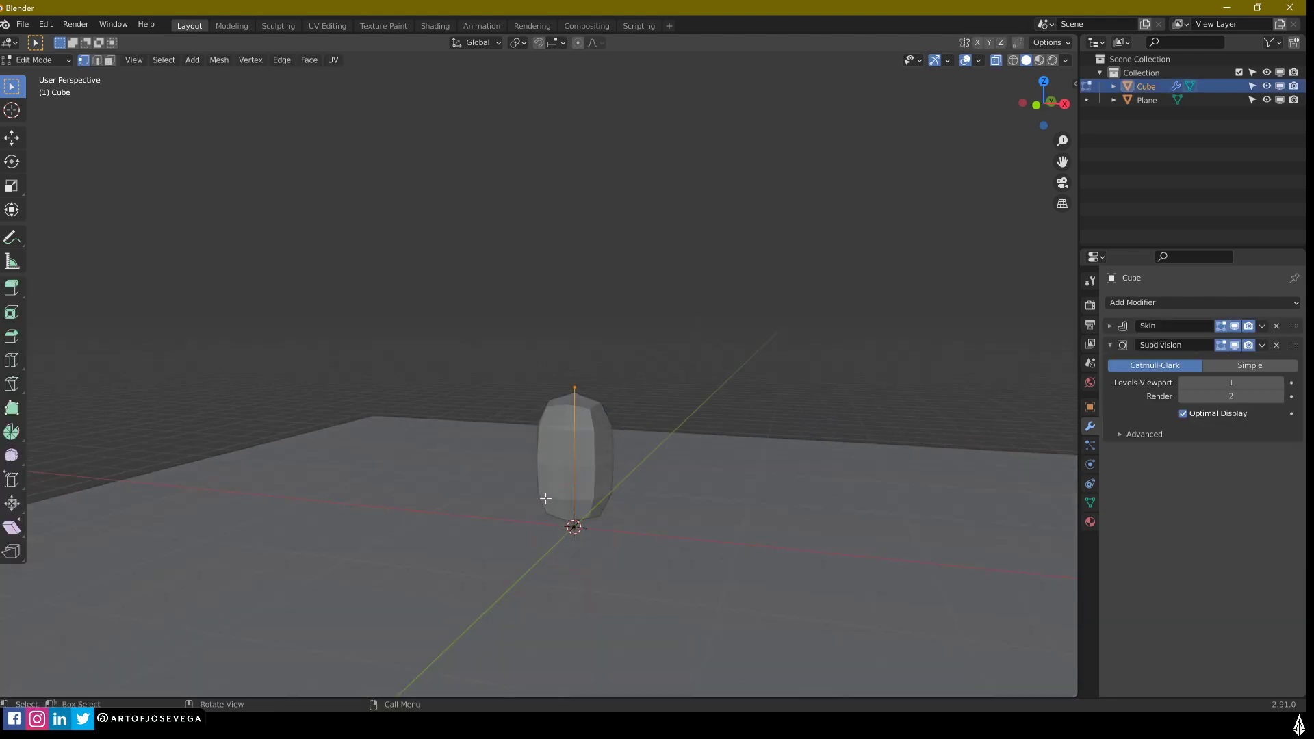
# Step: Move the capsule's bottom vertex down along Z below the ground plane, and turn off X-ray
pyautogui.moveTo(545, 498); pyautogui.dragTo(604, 545)
pyautogui.keyDown('shift'); pyautogui.moveTo(579, 504); pyautogui.dragTo(651, 249, button='middle'); pyautogui.keyUp('shift')
pyautogui.scroll(2, 609, 474)
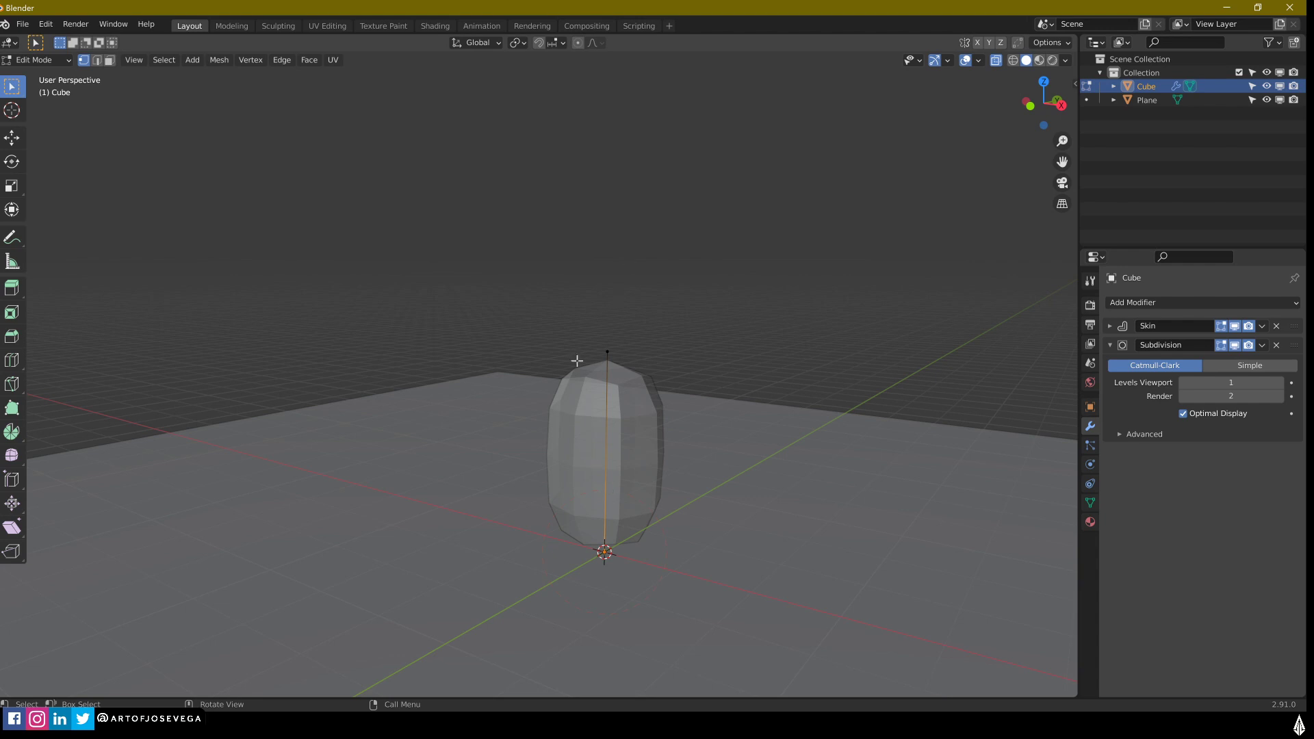
pyautogui.moveTo(657, 512); pyautogui.dragTo(551, 438, button='middle')
pyautogui.moveTo(551, 431); pyautogui.dragTo(618, 477)
pyautogui.moveTo(617, 477); pyautogui.dragTo(637, 537, button='middle')
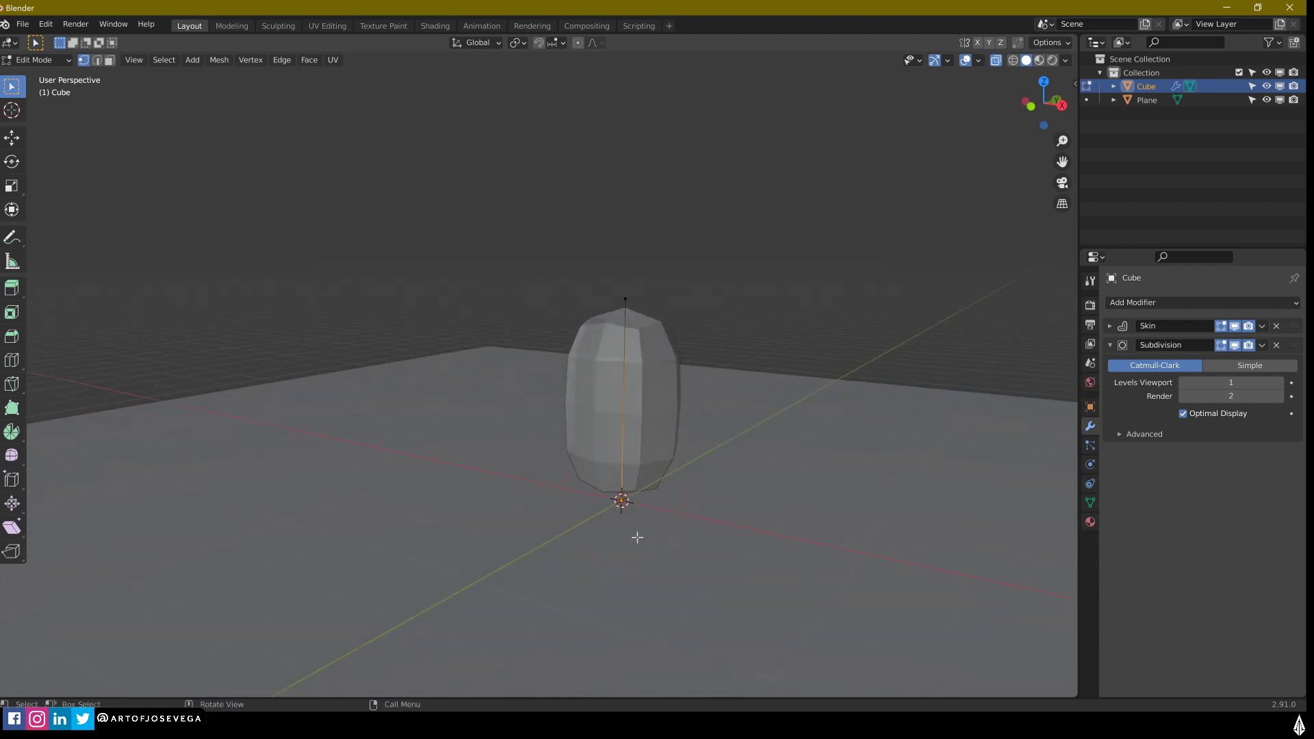
pyautogui.press('g')
pyautogui.press('z')
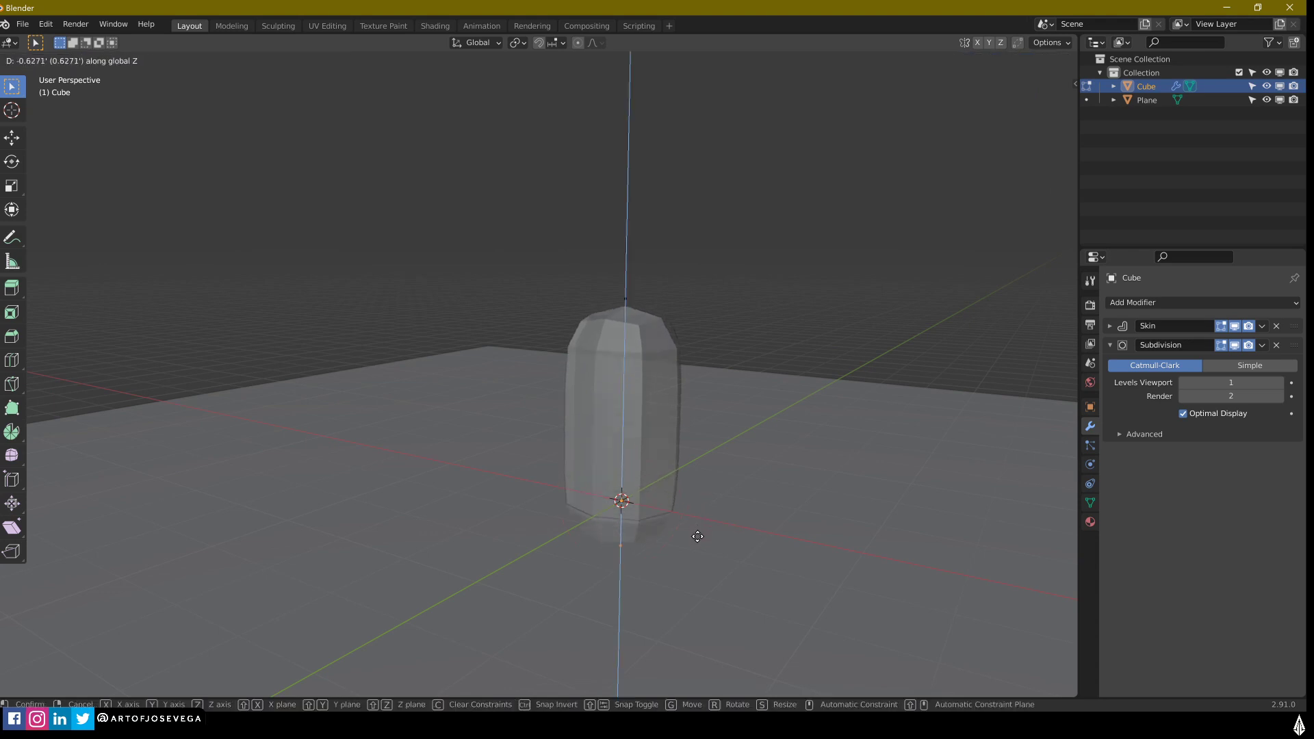
pyautogui.click(702, 548)
pyautogui.moveTo(700, 546); pyautogui.dragTo(753, 496, button='middle')
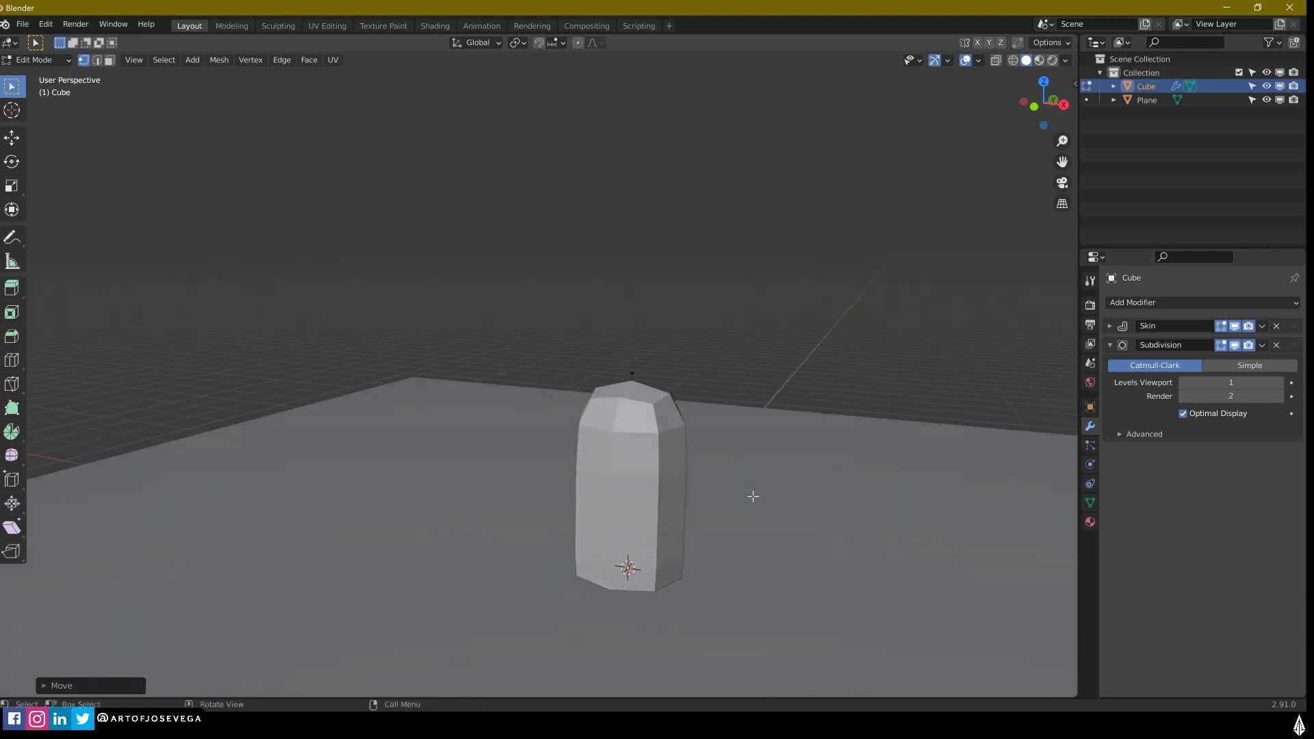
# Step: Select the capsule's top vertex and try tapering the shape by scaling down the skin radius there
pyautogui.moveTo(567, 327); pyautogui.dragTo(690, 395)
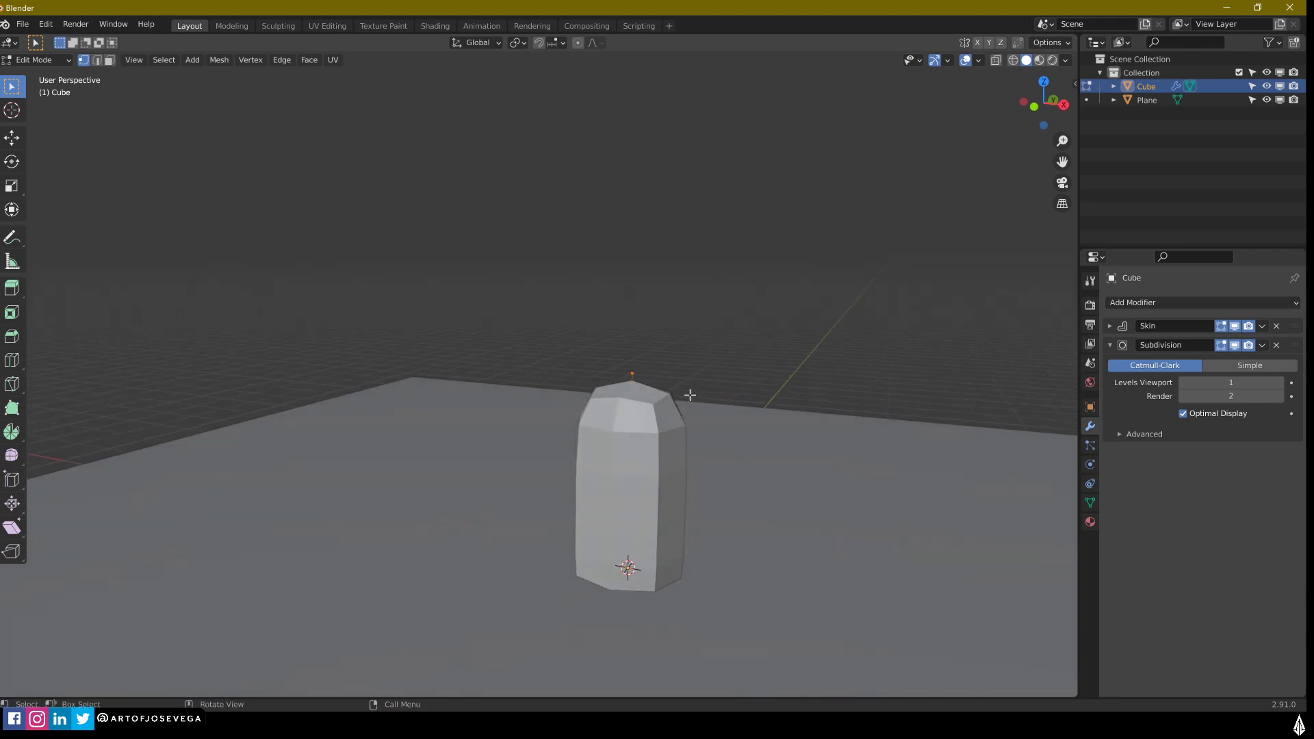
pyautogui.moveTo(666, 388); pyautogui.dragTo(692, 390, button='middle')
pyautogui.scroll(2, 648, 379)
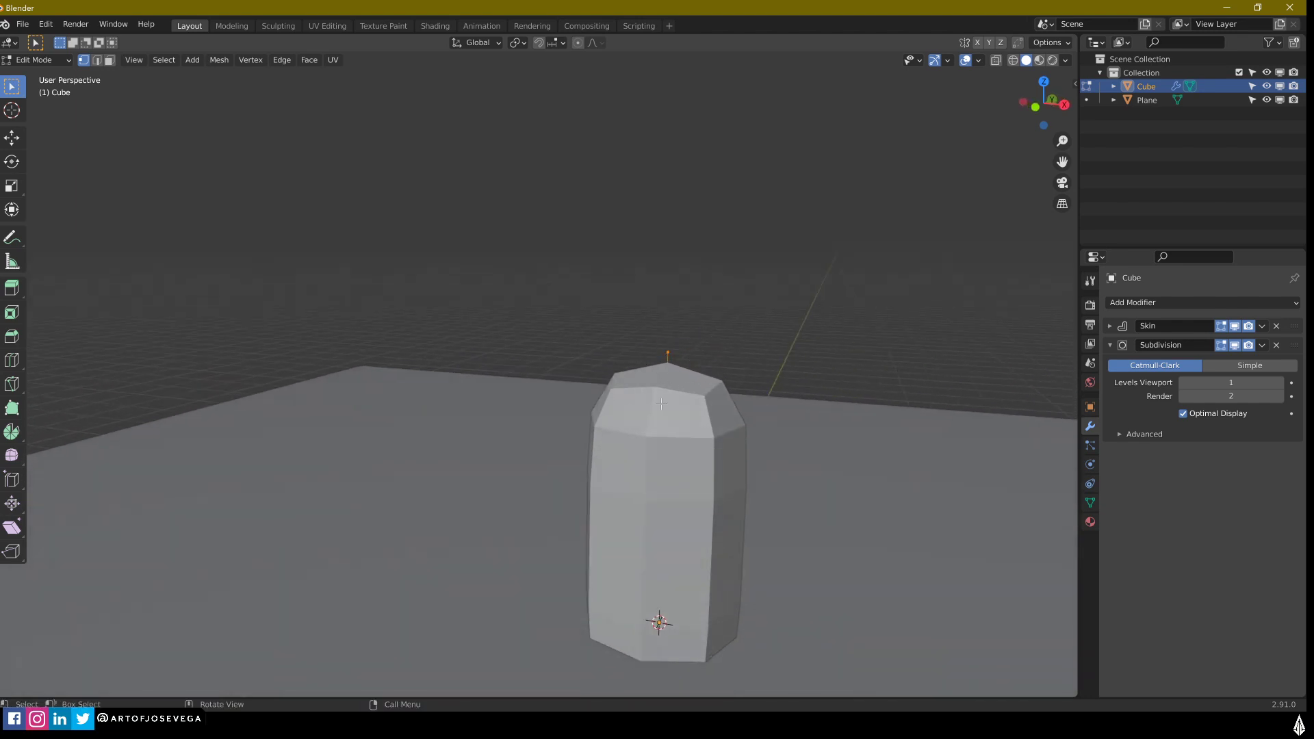
pyautogui.moveTo(576, 310); pyautogui.dragTo(723, 364)
pyautogui.keyDown('shift'); pyautogui.moveTo(722, 364); pyautogui.dragTo(695, 351, button='middle'); pyautogui.keyUp('shift')
pyautogui.press('s')
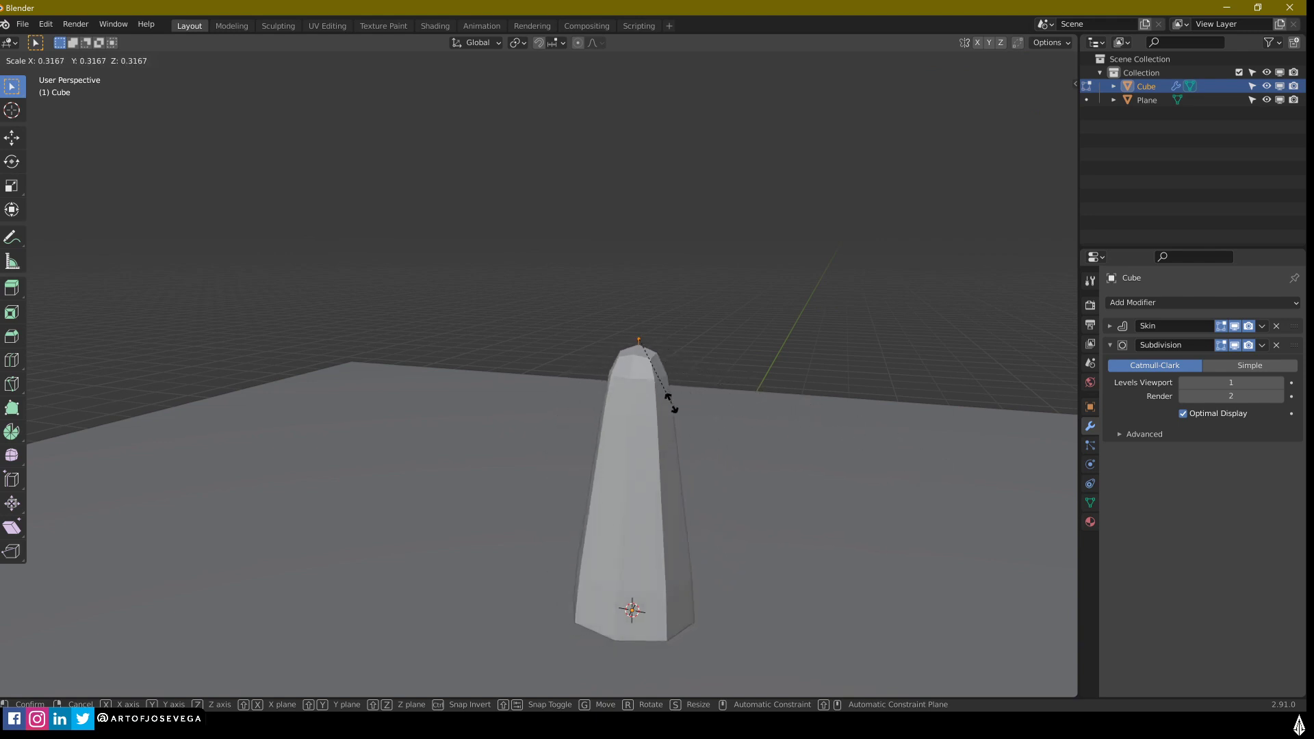
pyautogui.click(817, 454)
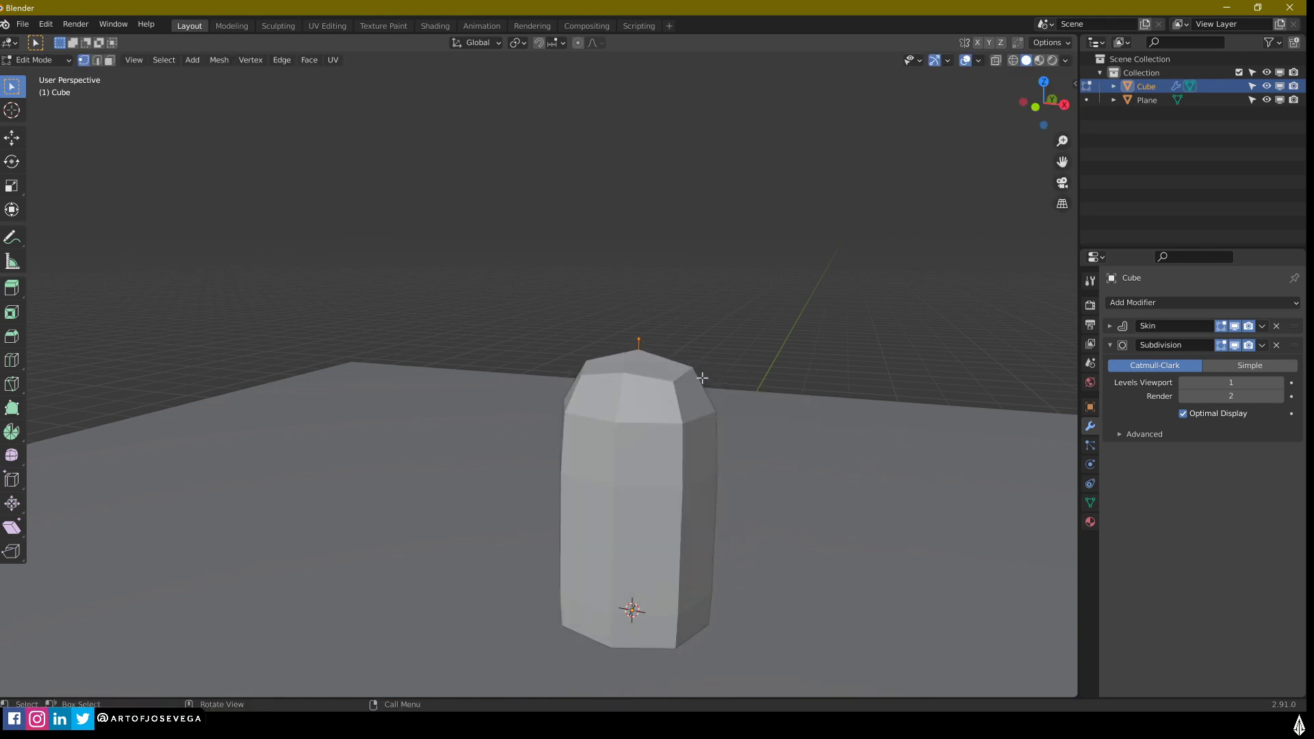
# Step: Try a plain scale on the capsule's top vertex and adjust the skin radius there
pyautogui.press('s')
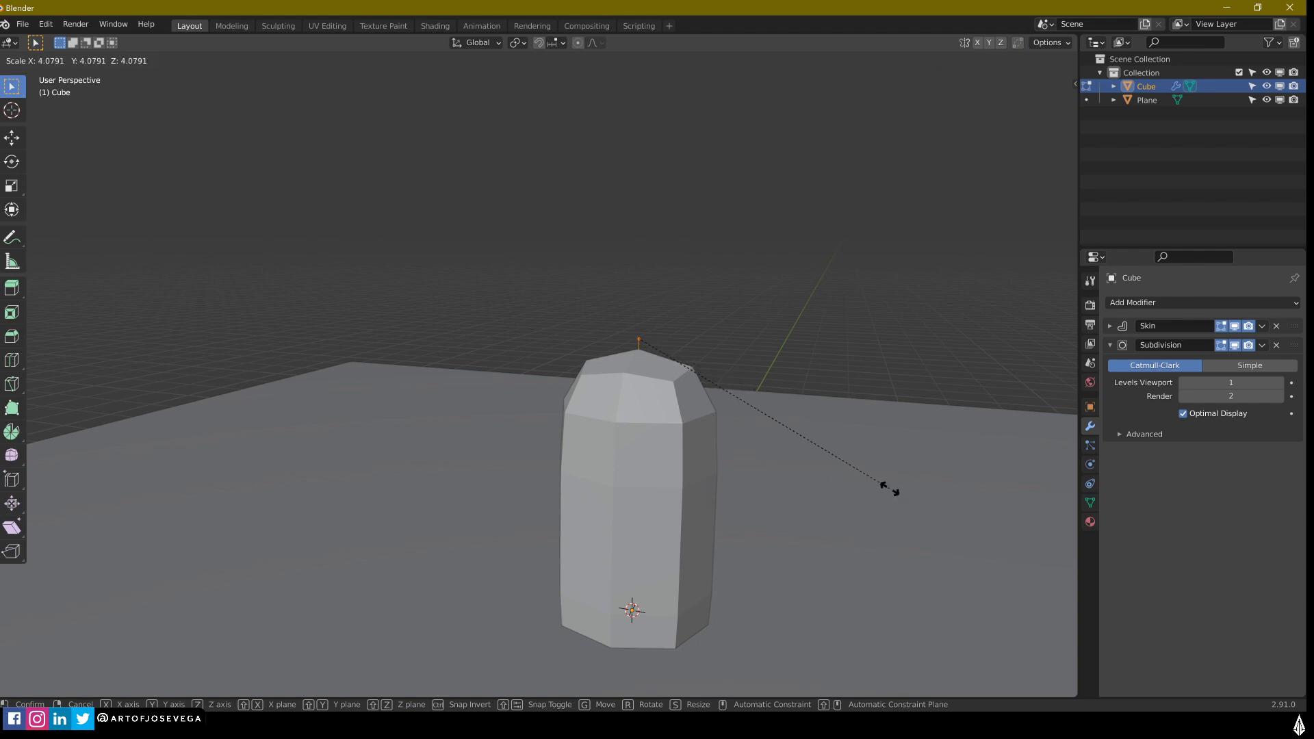
pyautogui.click(888, 488)
pyautogui.press('s')
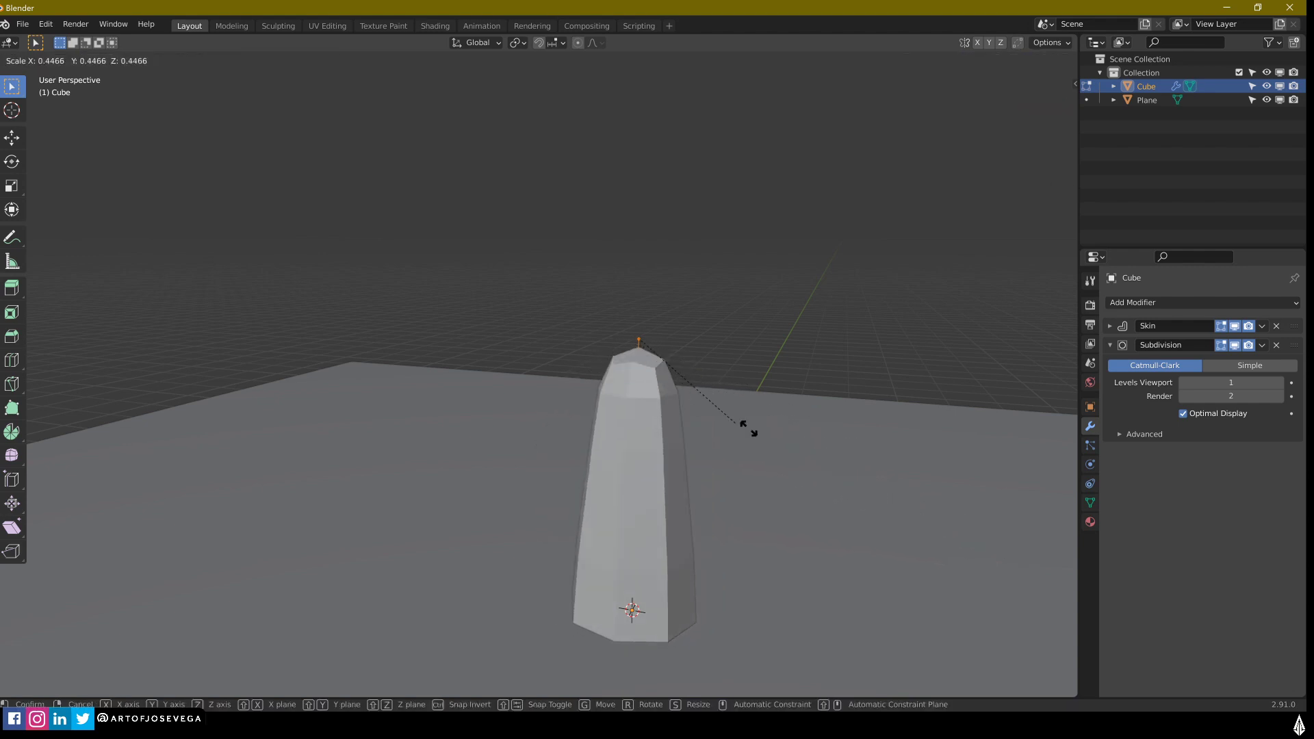
pyautogui.click(906, 495)
# Step: Move the top vertex, extrude a new vertex upward from it, and reposition the new tip to start a trunk
pyautogui.moveTo(906, 496); pyautogui.dragTo(653, 487, button='middle')
pyautogui.press('g')
pyautogui.click(662, 474)
pyautogui.press('e')
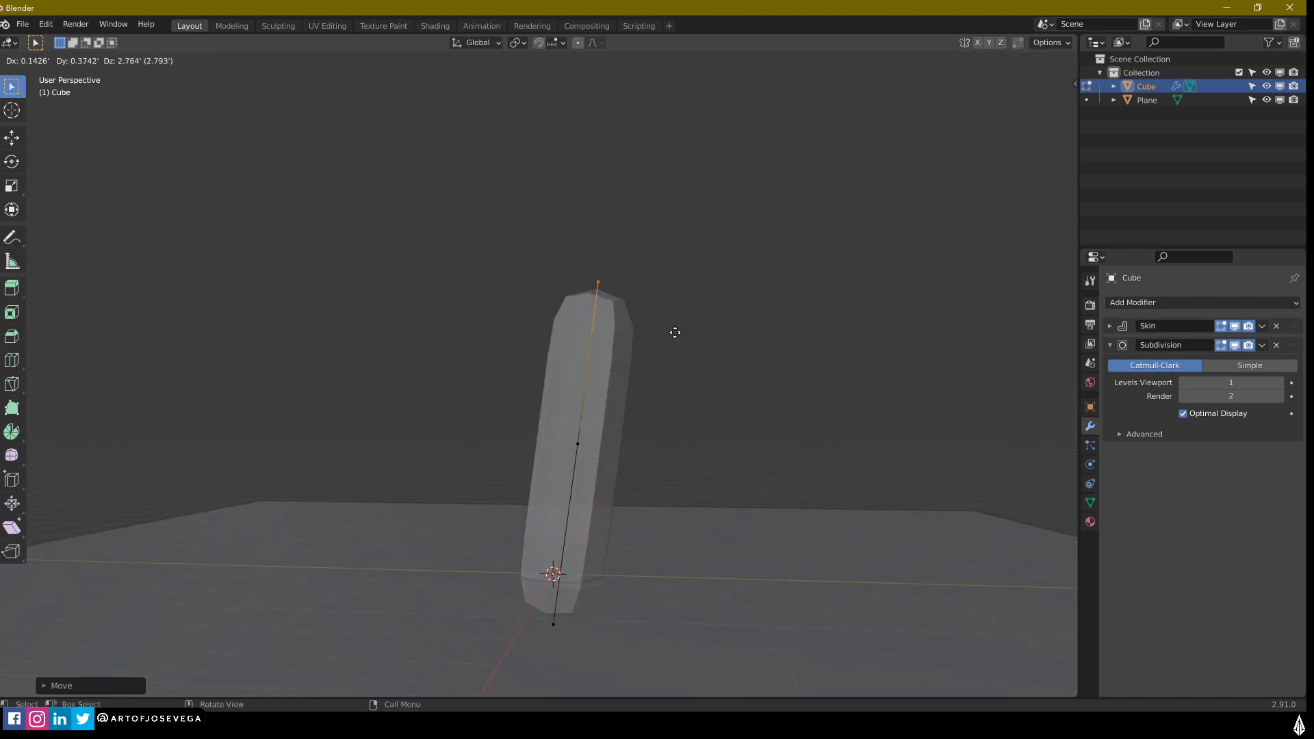
pyautogui.click(660, 334)
pyautogui.keyDown('shift'); pyautogui.moveTo(634, 396); pyautogui.dragTo(705, 470, button='middle'); pyautogui.keyUp('shift')
pyautogui.press('g')
pyautogui.click(639, 428)
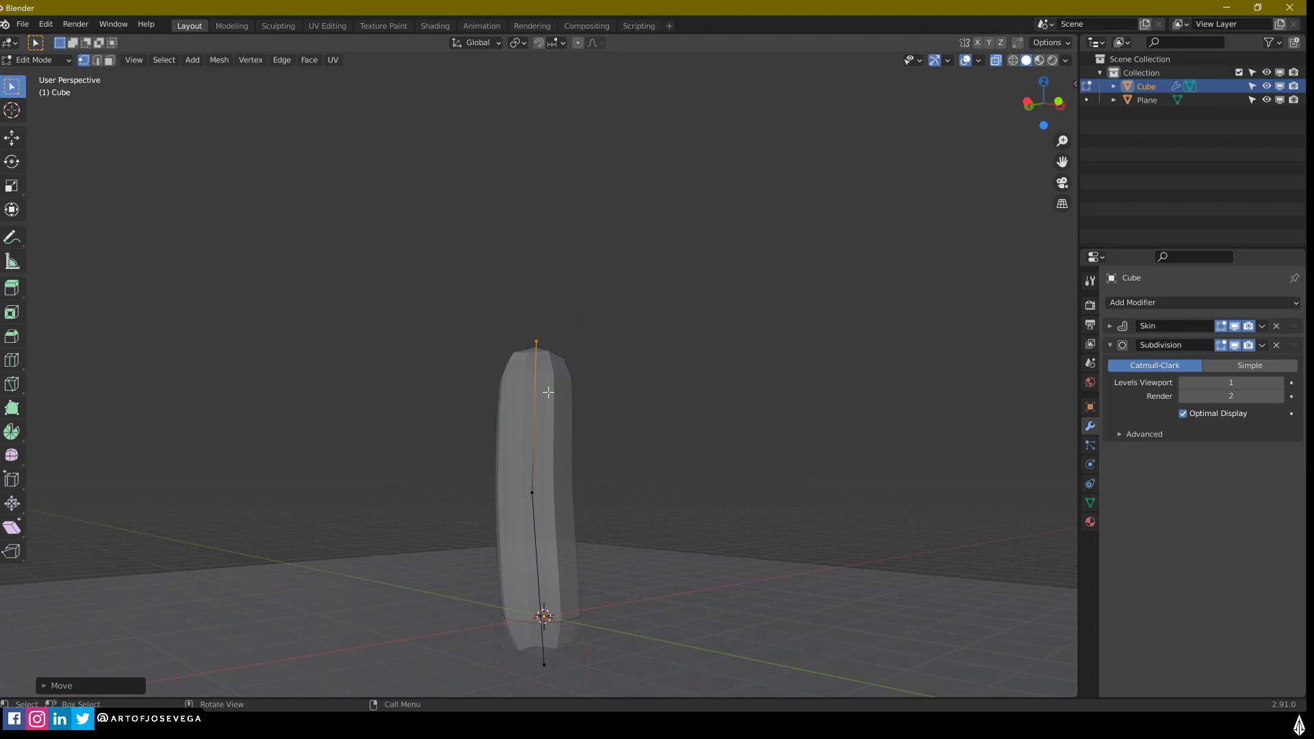
# Step: Move the trunk's middle vertex and its top vertex to give the trunk a slight bend
pyautogui.moveTo(471, 467); pyautogui.dragTo(586, 525)
pyautogui.press('g')
pyautogui.click(575, 535)
pyautogui.moveTo(662, 501); pyautogui.dragTo(505, 482, button='middle')
pyautogui.moveTo(551, 302); pyautogui.dragTo(663, 379)
pyautogui.press('g')
pyautogui.click(751, 443)
pyautogui.moveTo(751, 443); pyautogui.dragTo(687, 461, button='middle')
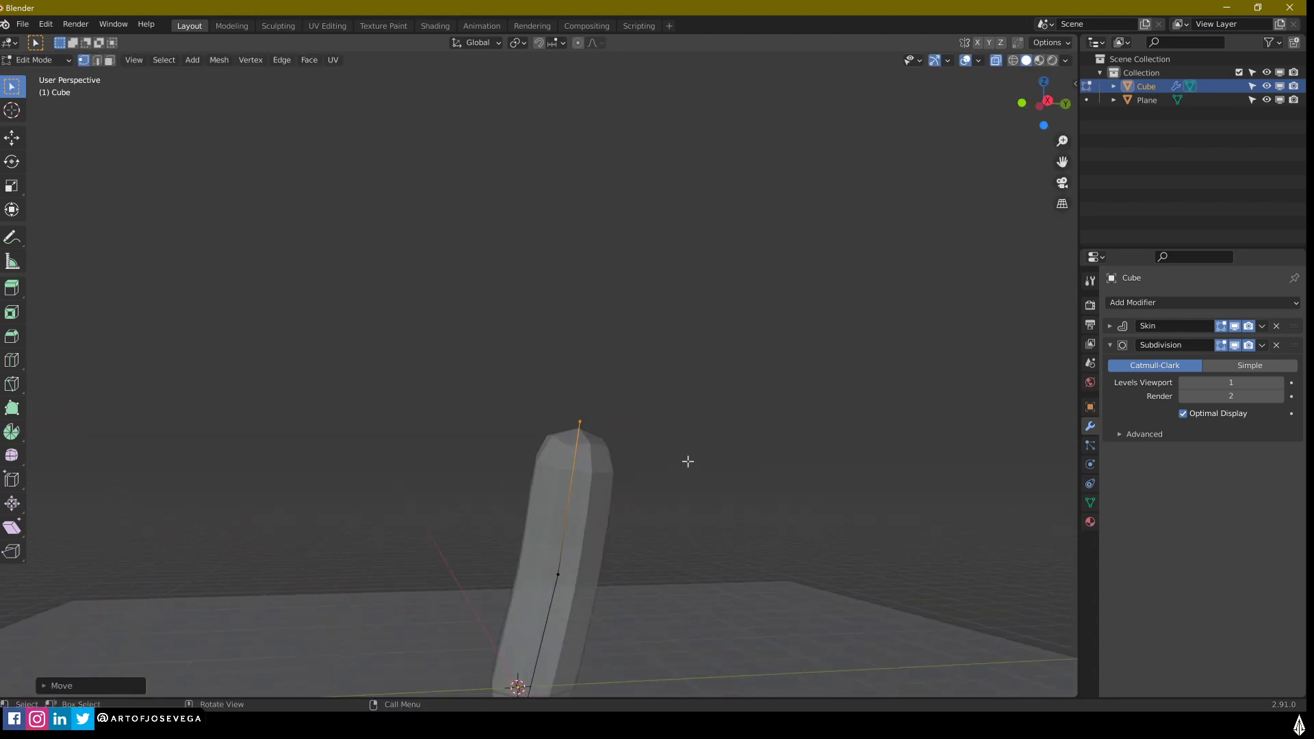
# Step: Extrude another trunk segment upward from the tip and reduce the skin radius at its new end
pyautogui.press('e')
pyautogui.click(716, 178)
pyautogui.press('s')
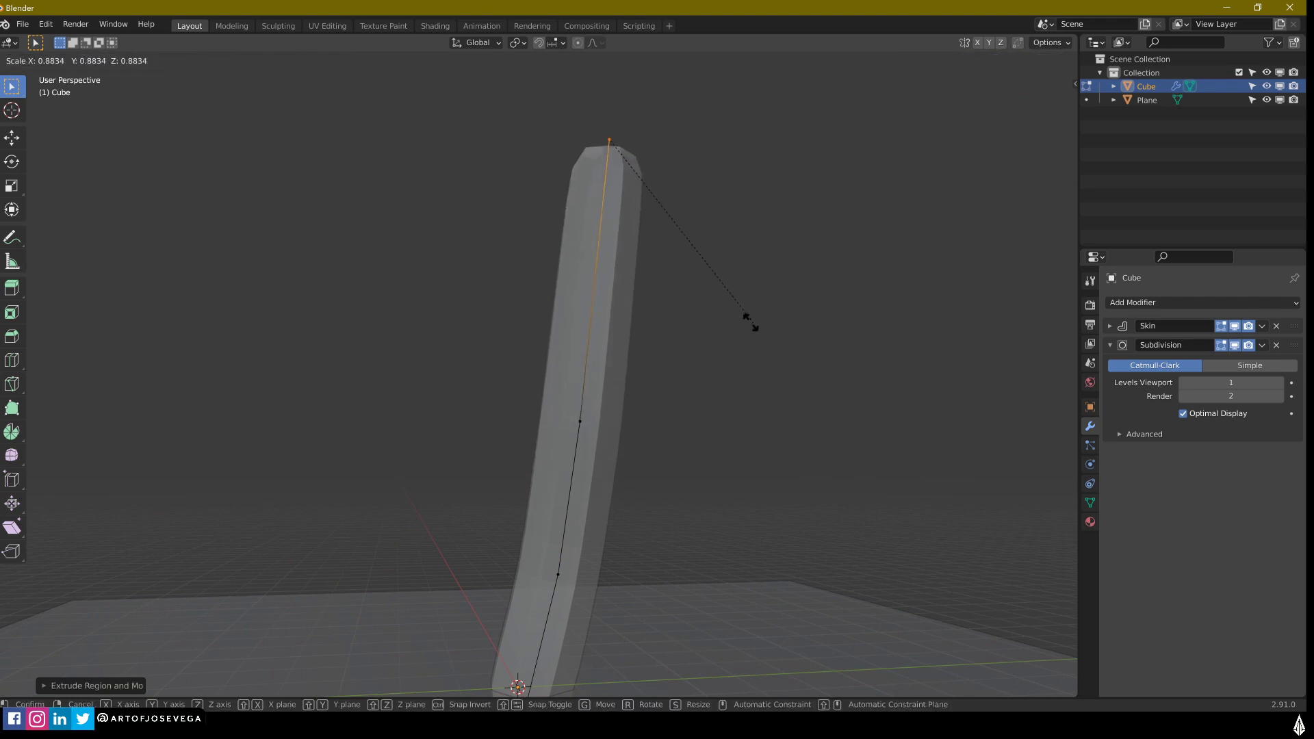
pyautogui.click(708, 301)
# Step: Offset the vertex below the tip sideways and reposition the tip to make the trunk more crooked
pyautogui.moveTo(513, 384); pyautogui.dragTo(655, 461)
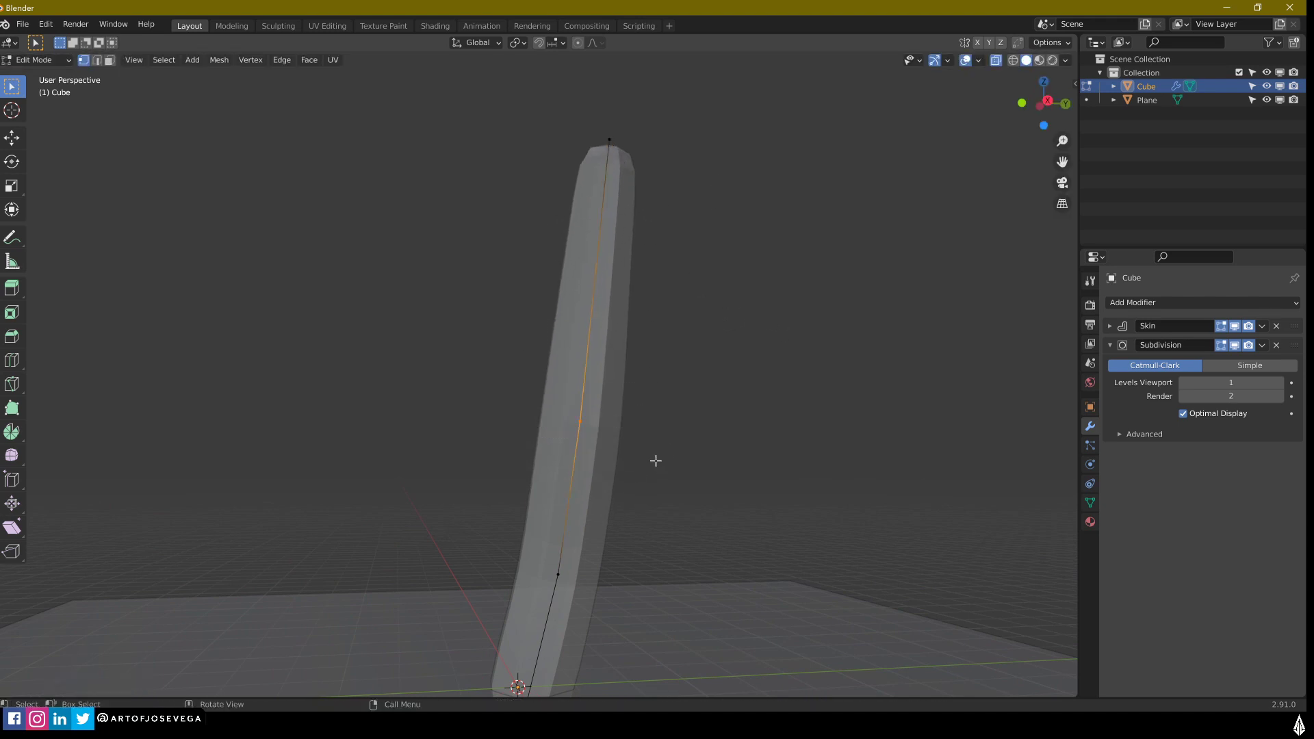
pyautogui.press('g')
pyautogui.click(692, 464)
pyautogui.moveTo(691, 464); pyautogui.dragTo(537, 158, button='middle')
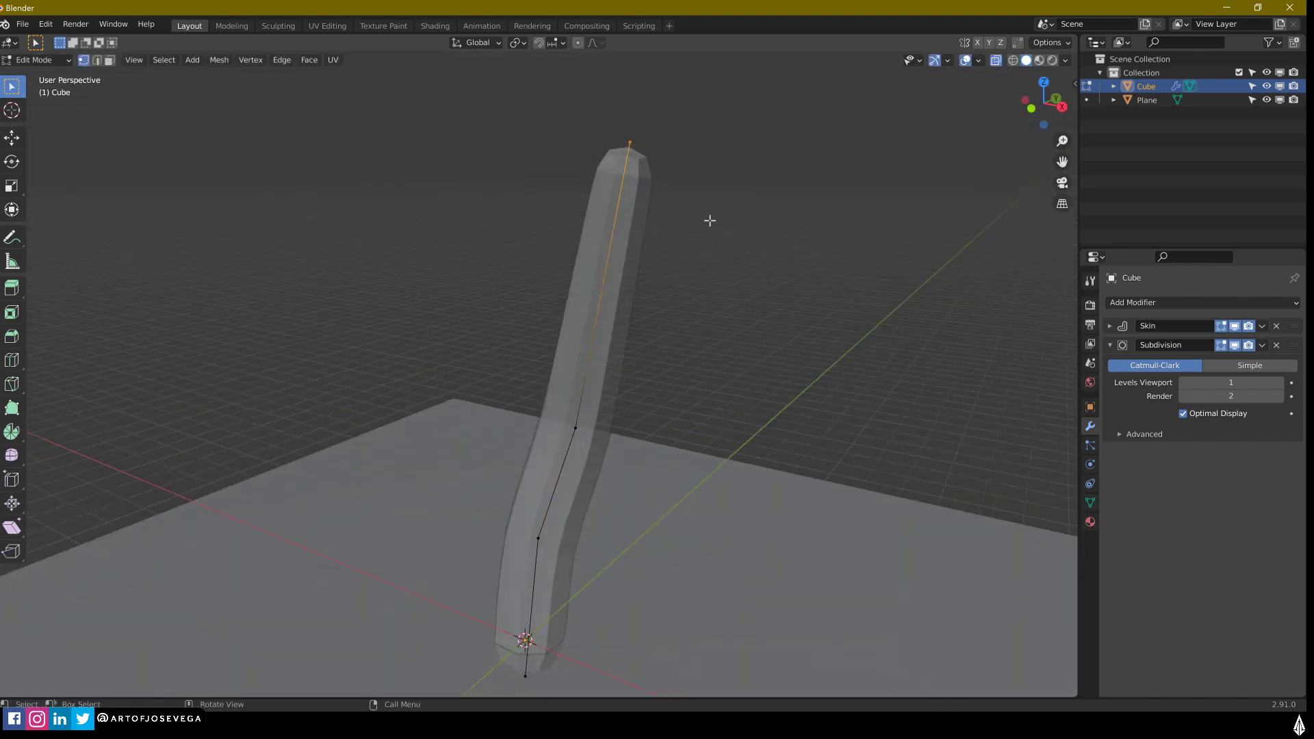
pyautogui.press('g')
pyautogui.click(701, 315)
# Step: From another viewing angle, shift the second vertex from the top and the tip to curve the trunk further
pyautogui.moveTo(757, 399); pyautogui.dragTo(717, 317, button='middle')
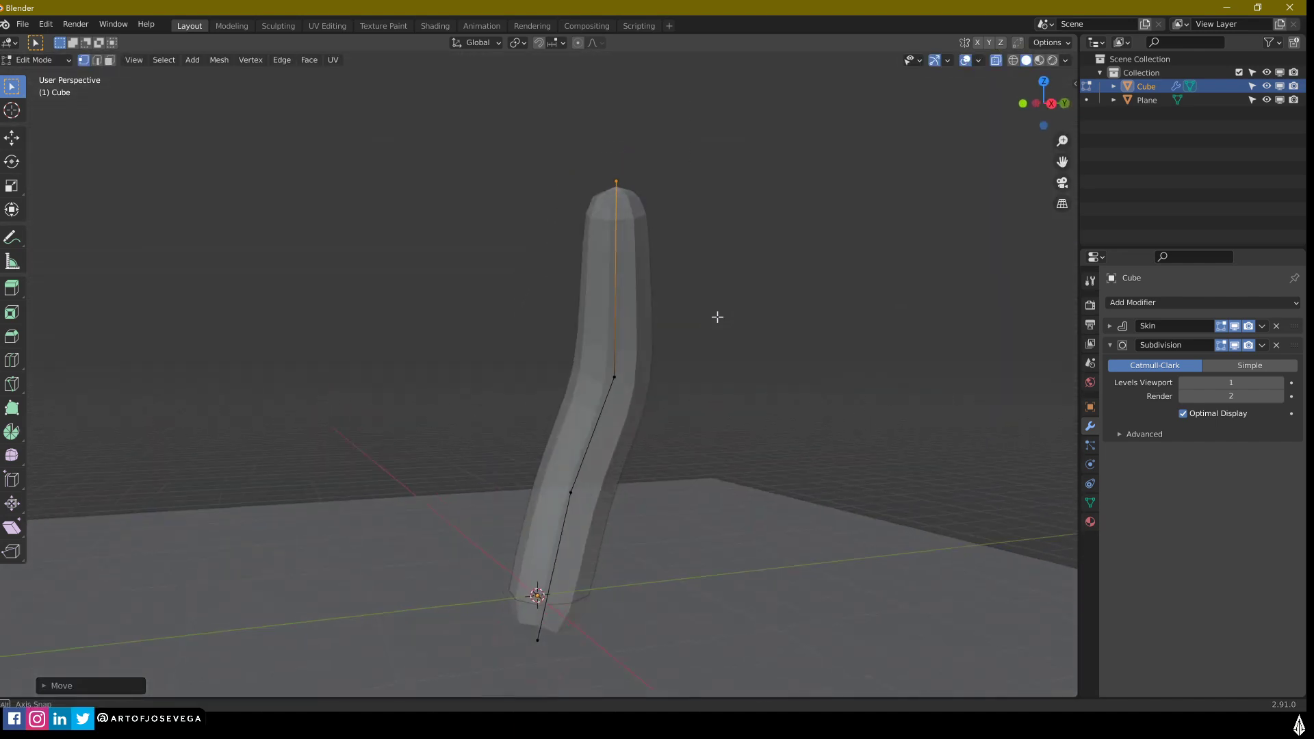
pyautogui.moveTo(577, 350); pyautogui.dragTo(695, 408)
pyautogui.press('g')
pyautogui.click(760, 449)
pyautogui.moveTo(564, 146); pyautogui.dragTo(692, 236)
pyautogui.press('g')
pyautogui.click(789, 347)
# Step: Extend the trunk upward by extruding two more vertices from the tip in slightly different directions
pyautogui.moveTo(609, 444); pyautogui.dragTo(588, 411, button='middle')
pyautogui.press('g')
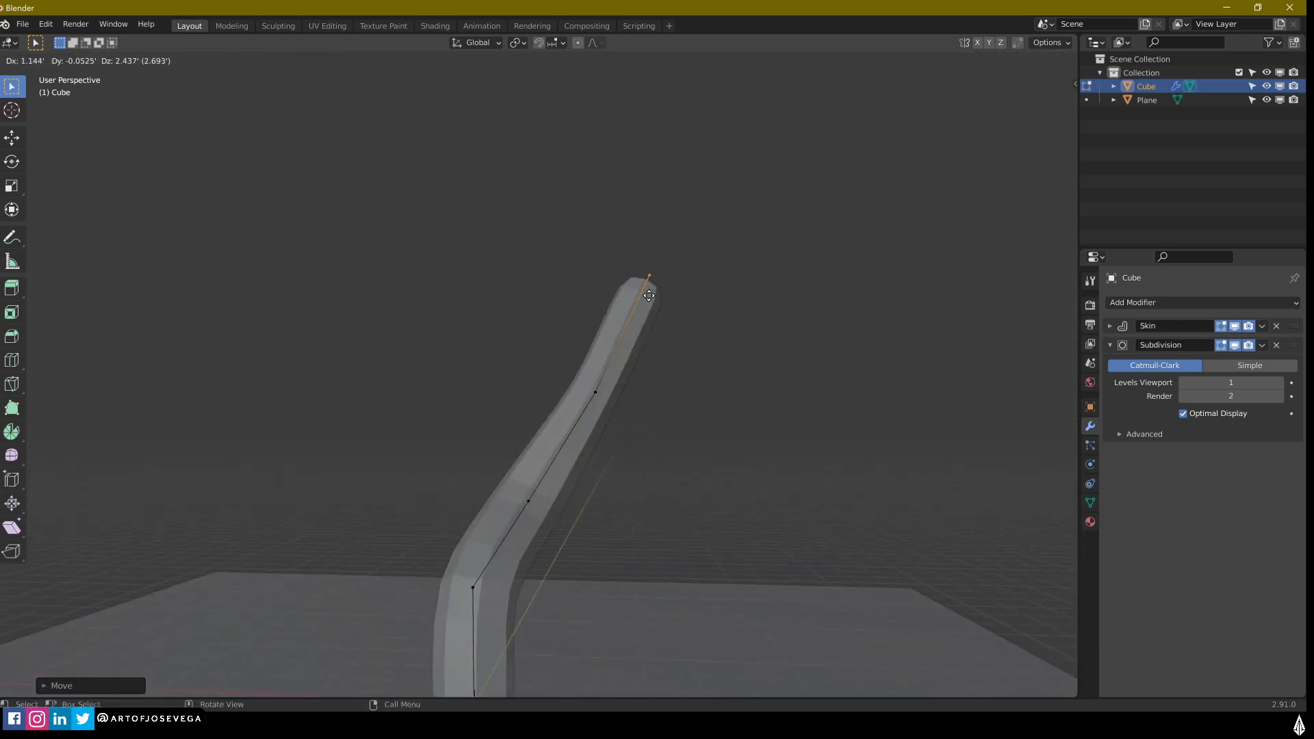
pyautogui.click(648, 126)
pyautogui.moveTo(648, 126); pyautogui.dragTo(585, 309, button='middle')
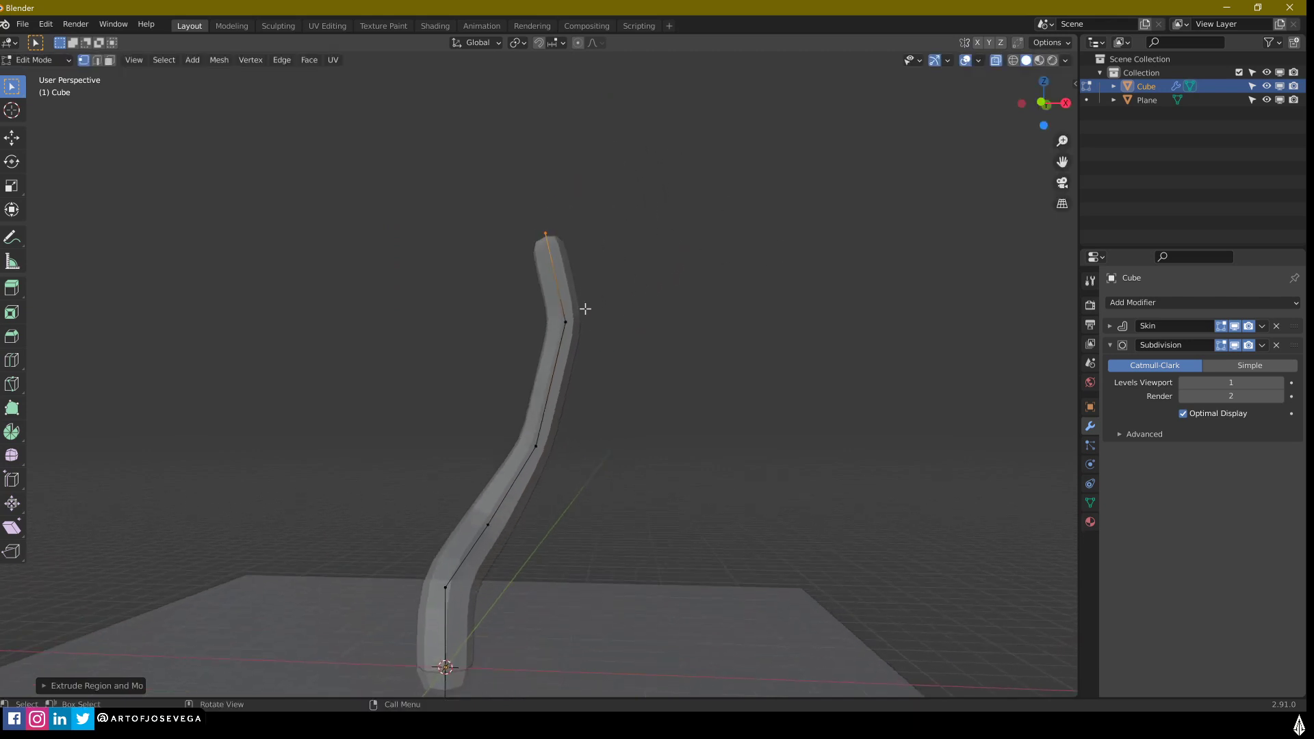
# Step: Subdivide the trunk's top segment and move the new midpoint vertex off the line
pyautogui.scroll(3, 585, 309)
pyautogui.moveTo(518, 183); pyautogui.dragTo(686, 386)
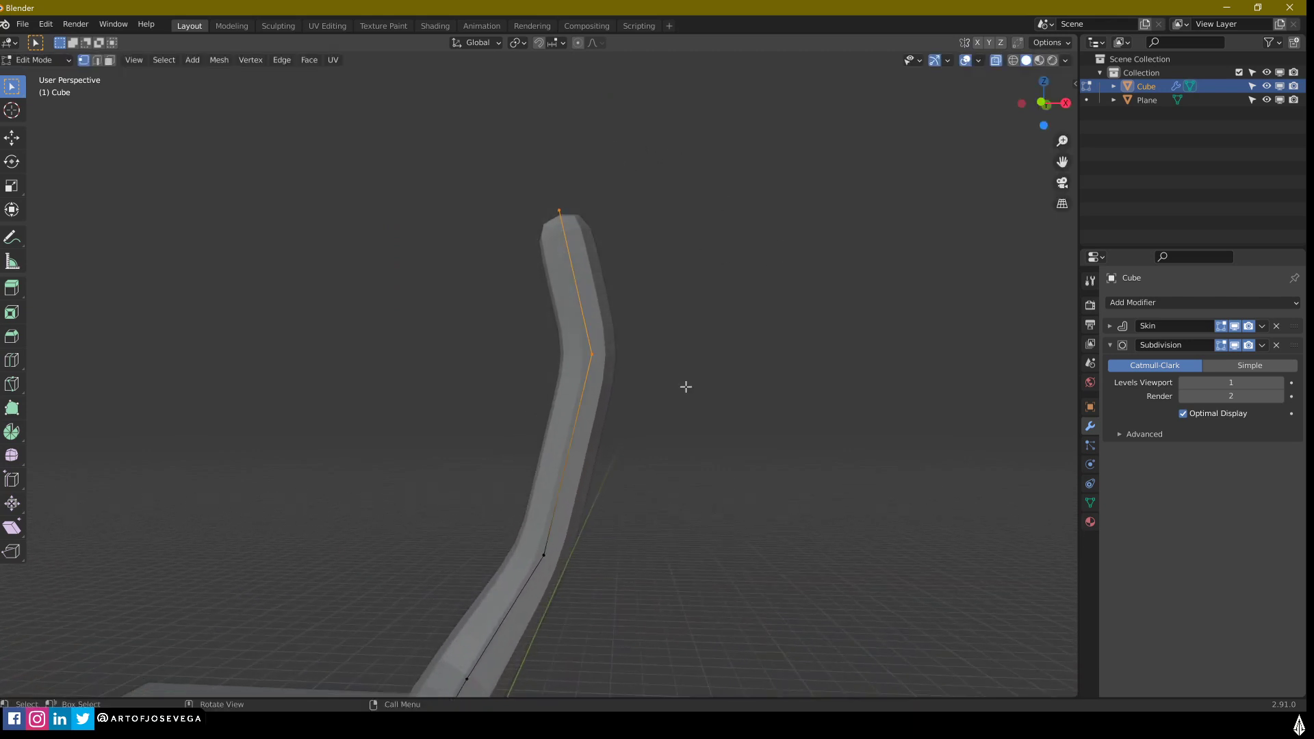
pyautogui.rightClick(577, 264)
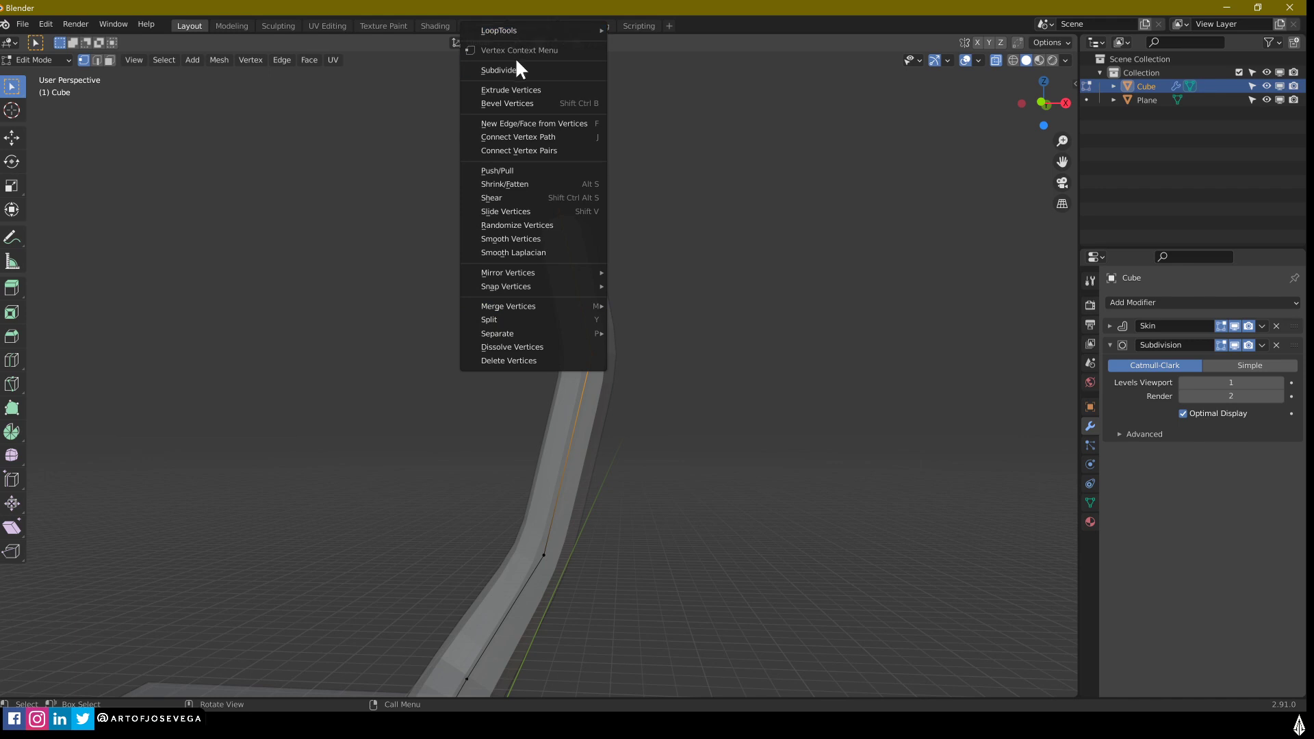
pyautogui.click(514, 31)
pyautogui.click(577, 296)
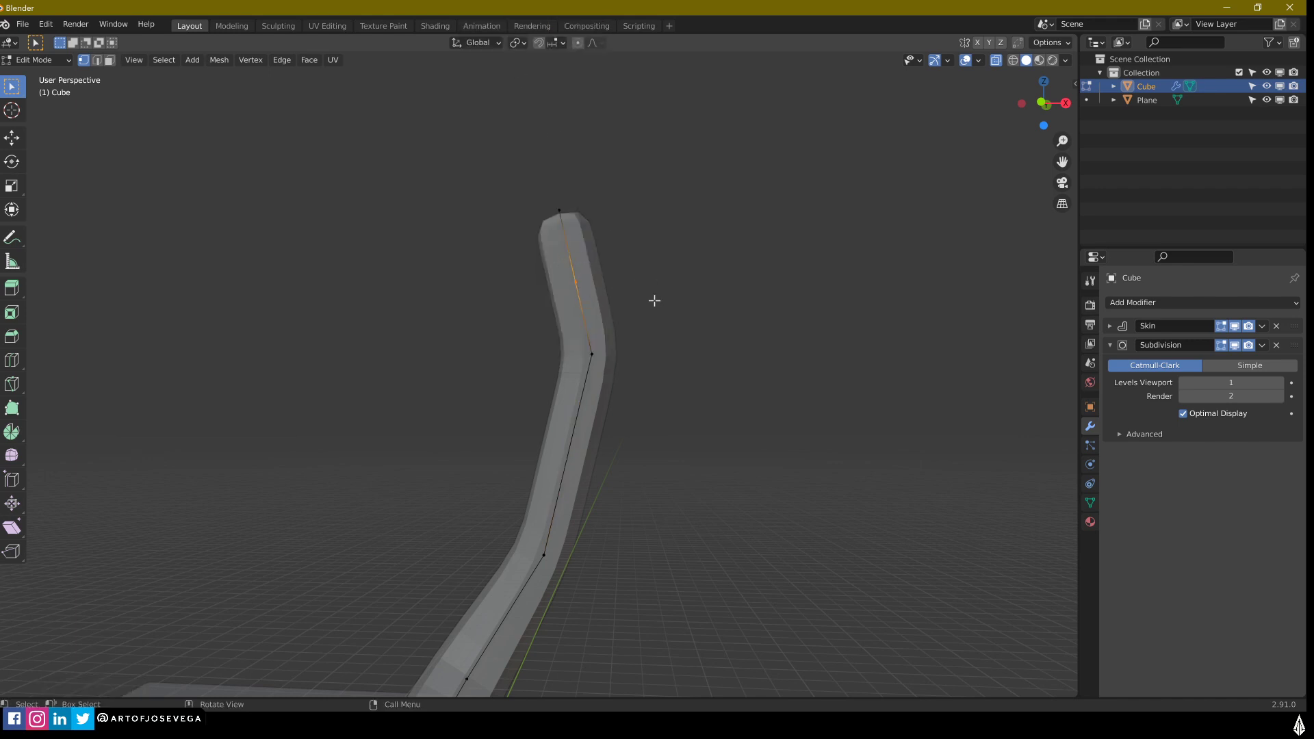
pyautogui.moveTo(655, 301); pyautogui.dragTo(581, 370, button='middle')
pyautogui.press('g')
pyautogui.click(625, 356)
# Step: Extrude a side branch outward from the new midpoint vertex near the trunk's top
pyautogui.moveTo(714, 373); pyautogui.dragTo(629, 373, button='middle')
pyautogui.keyDown('shift'); pyautogui.moveTo(628, 373); pyautogui.dragTo(606, 401, button='middle'); pyautogui.keyUp('shift')
pyautogui.press('e')
pyautogui.click(750, 304)
# Step: Extrude the original trunk tip upward and reposition the vertex at the base of the new segment
pyautogui.moveTo(448, 253); pyautogui.dragTo(523, 313)
pyautogui.press('e')
pyautogui.click(465, 303)
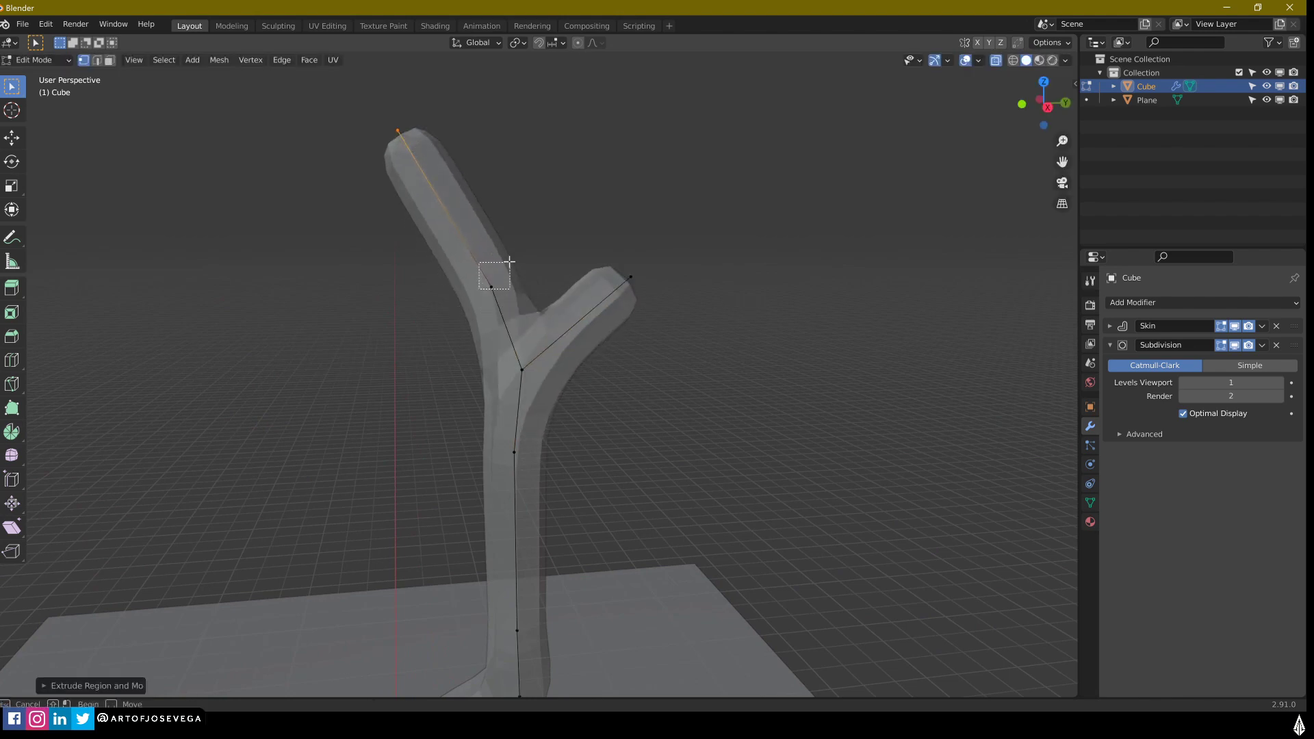
pyautogui.moveTo(509, 261); pyautogui.dragTo(506, 246)
pyautogui.press('g')
pyautogui.click(472, 296)
# Step: Select the upper section with both branches and move it as a whole to adjust the trunk's curve
pyautogui.keyDown('shift'); pyautogui.moveTo(436, 517); pyautogui.dragTo(578, 319, button='middle'); pyautogui.keyUp('shift')
pyautogui.moveTo(579, 319); pyautogui.dragTo(383, 311, button='middle')
pyautogui.keyDown('shift'); pyautogui.moveTo(746, 328); pyautogui.dragTo(780, 425, button='middle'); pyautogui.keyUp('shift')
pyautogui.scroll(-3, 669, 337)
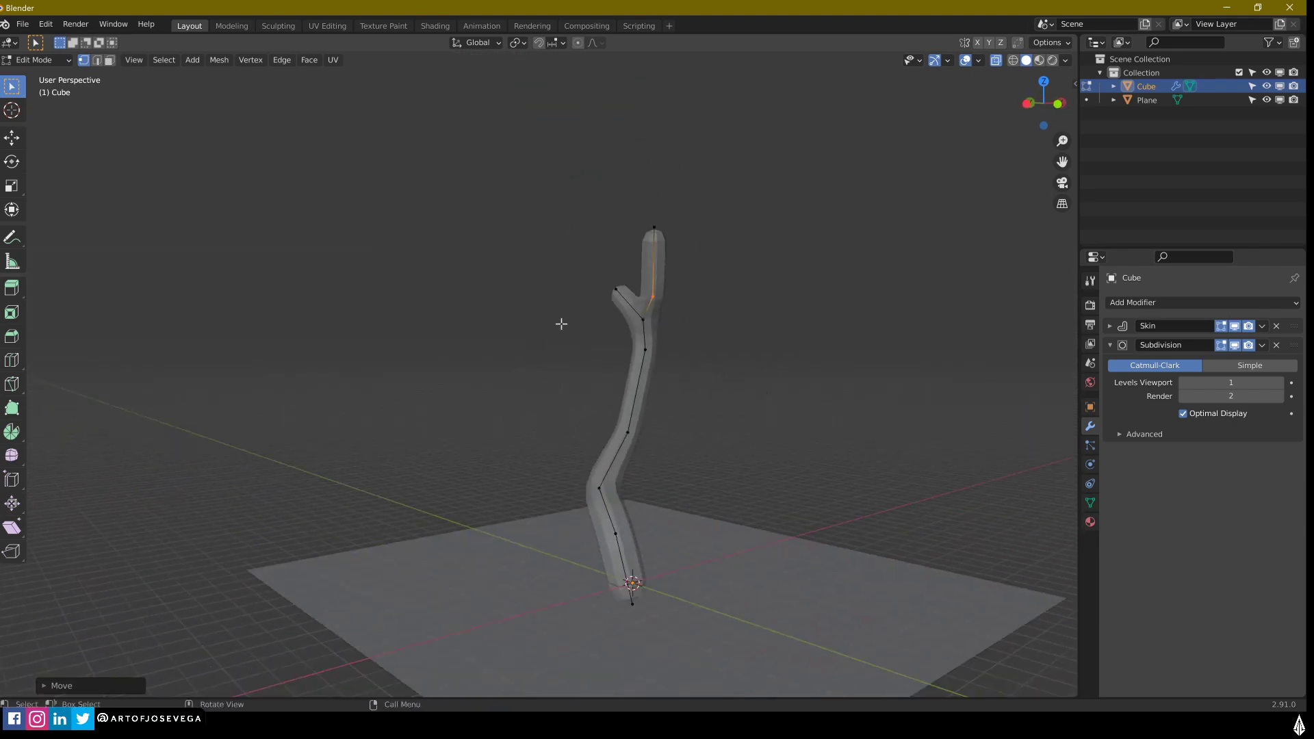
pyautogui.moveTo(562, 324); pyautogui.dragTo(620, 311, button='middle')
pyautogui.moveTo(443, 218); pyautogui.dragTo(644, 374)
pyautogui.press('g')
pyautogui.click(634, 403)
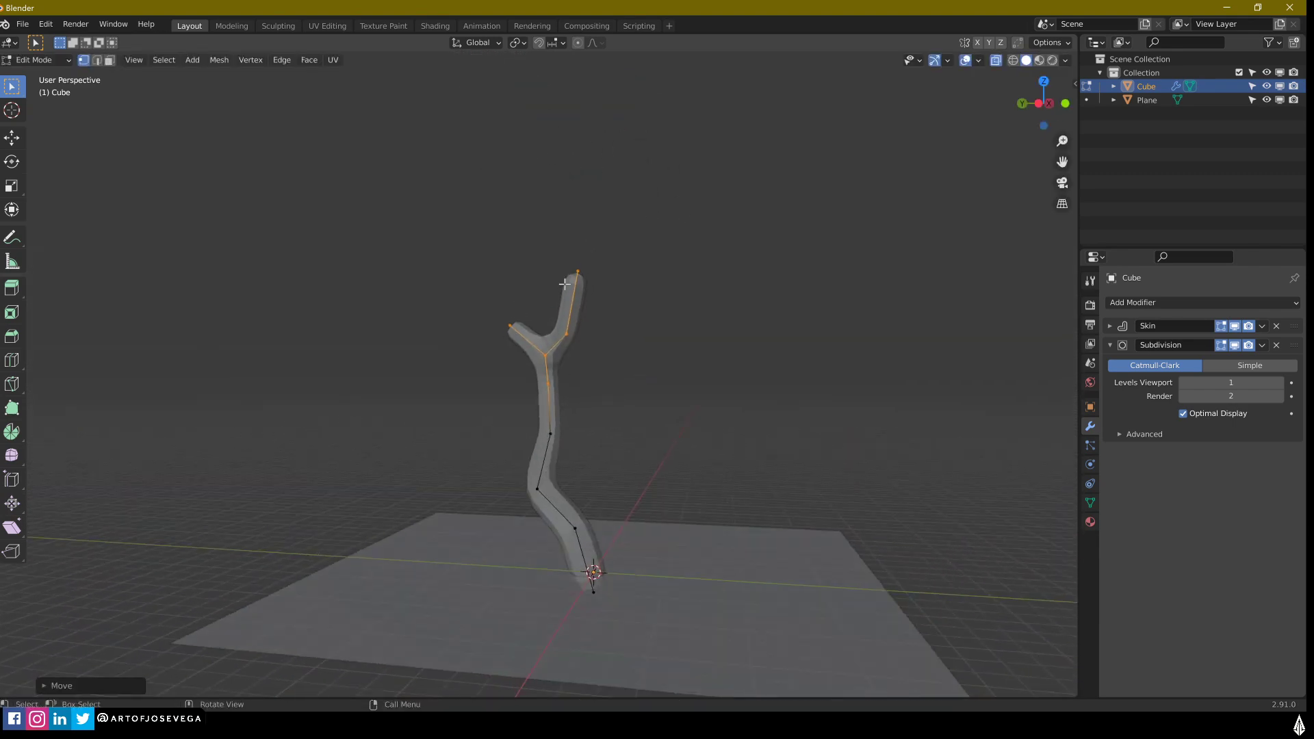
# Step: Reduce the skin radius at the tips of both branches so that they taper
pyautogui.click(565, 282)
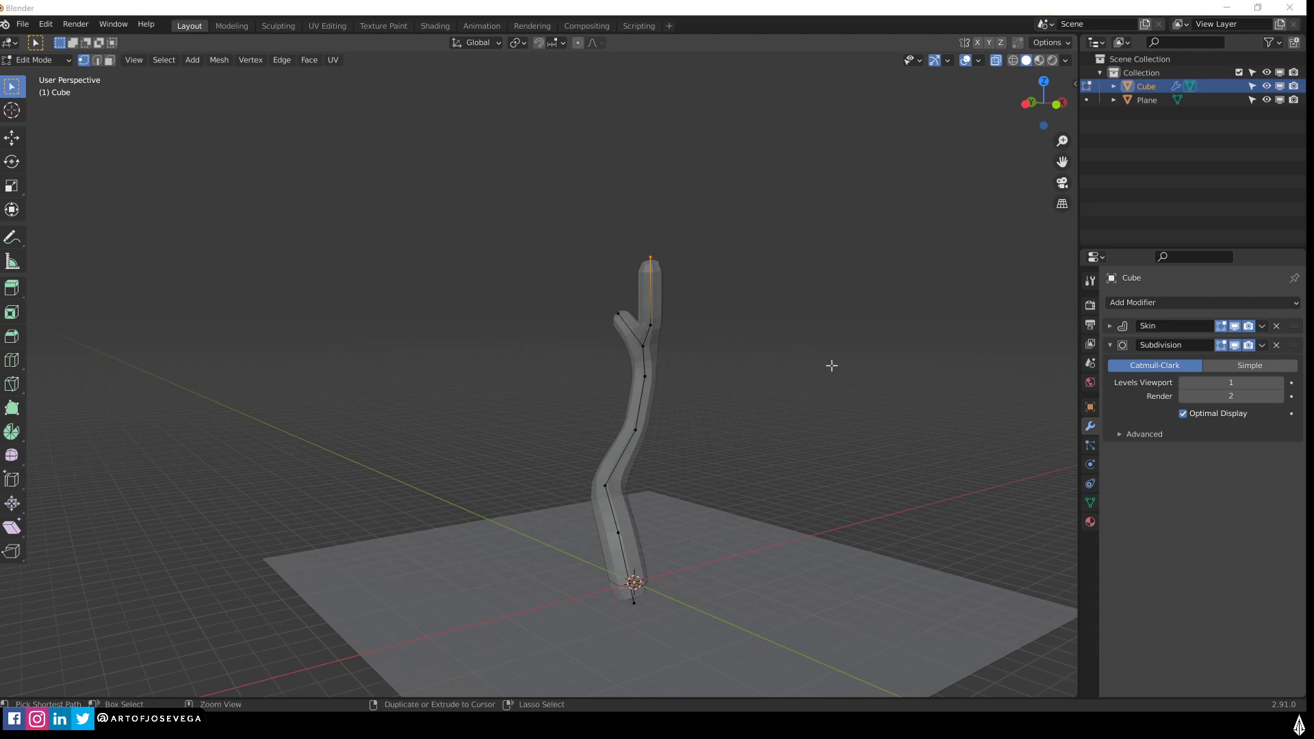
pyautogui.hotkey('ctrl', 's')
pyautogui.click(1091, 635)
pyautogui.press('s')
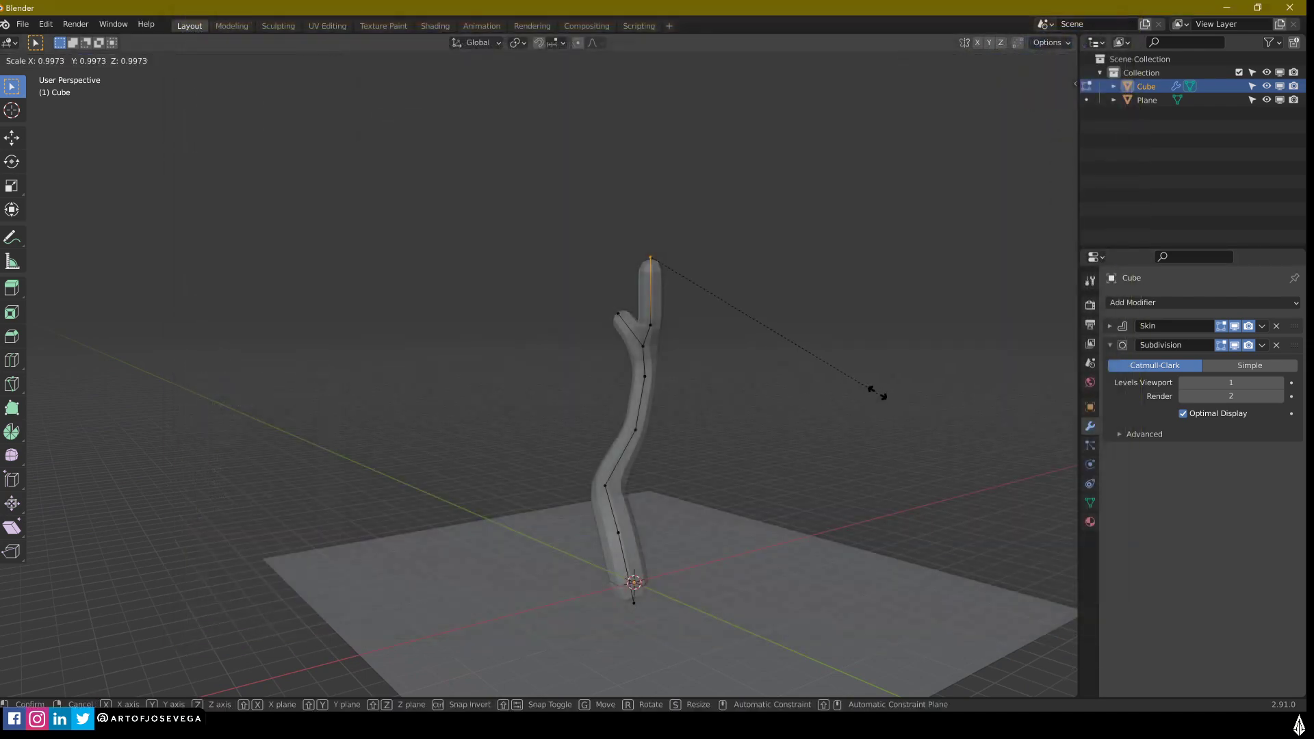
pyautogui.click(801, 365)
pyautogui.moveTo(587, 300); pyautogui.dragTo(637, 335)
pyautogui.hotkey('ctrl', 'a')
pyautogui.click(722, 344)
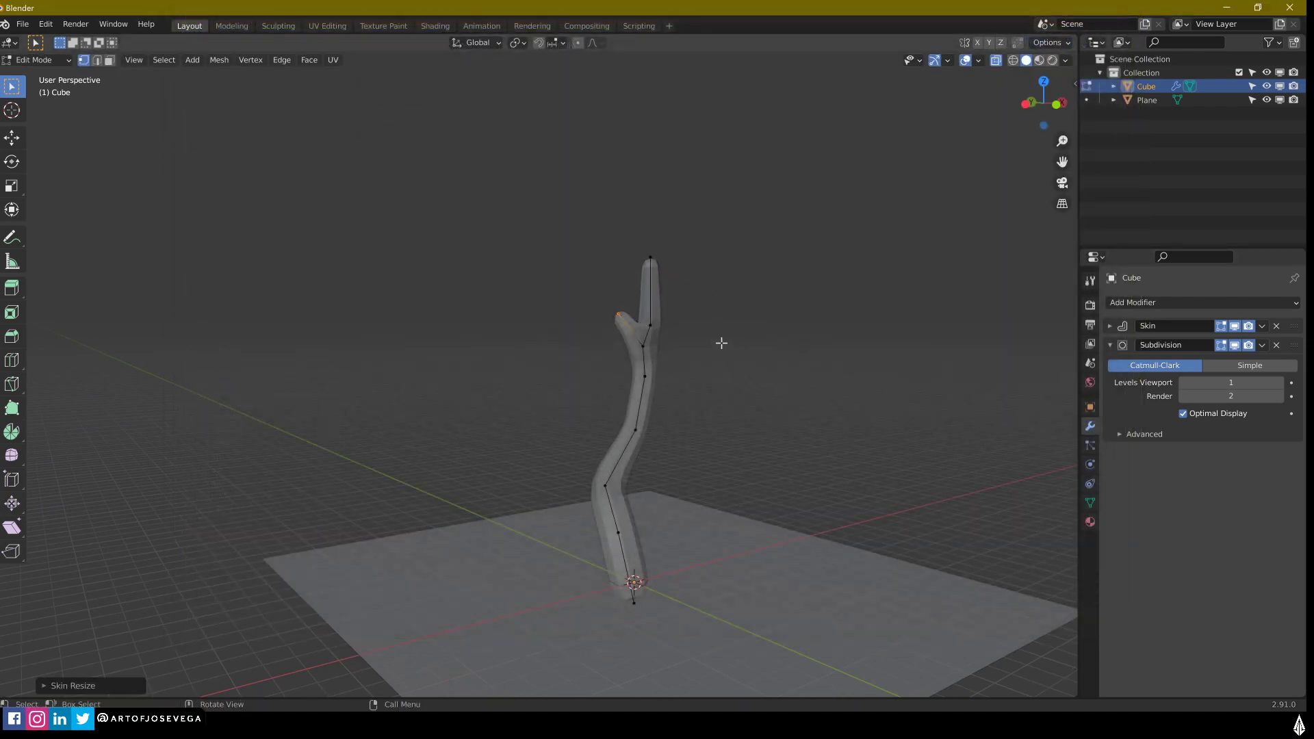
# Step: Extend the shorter branch with two more extruded segments rising in different directions
pyautogui.moveTo(721, 343); pyautogui.dragTo(536, 376, button='middle')
pyautogui.press('g')
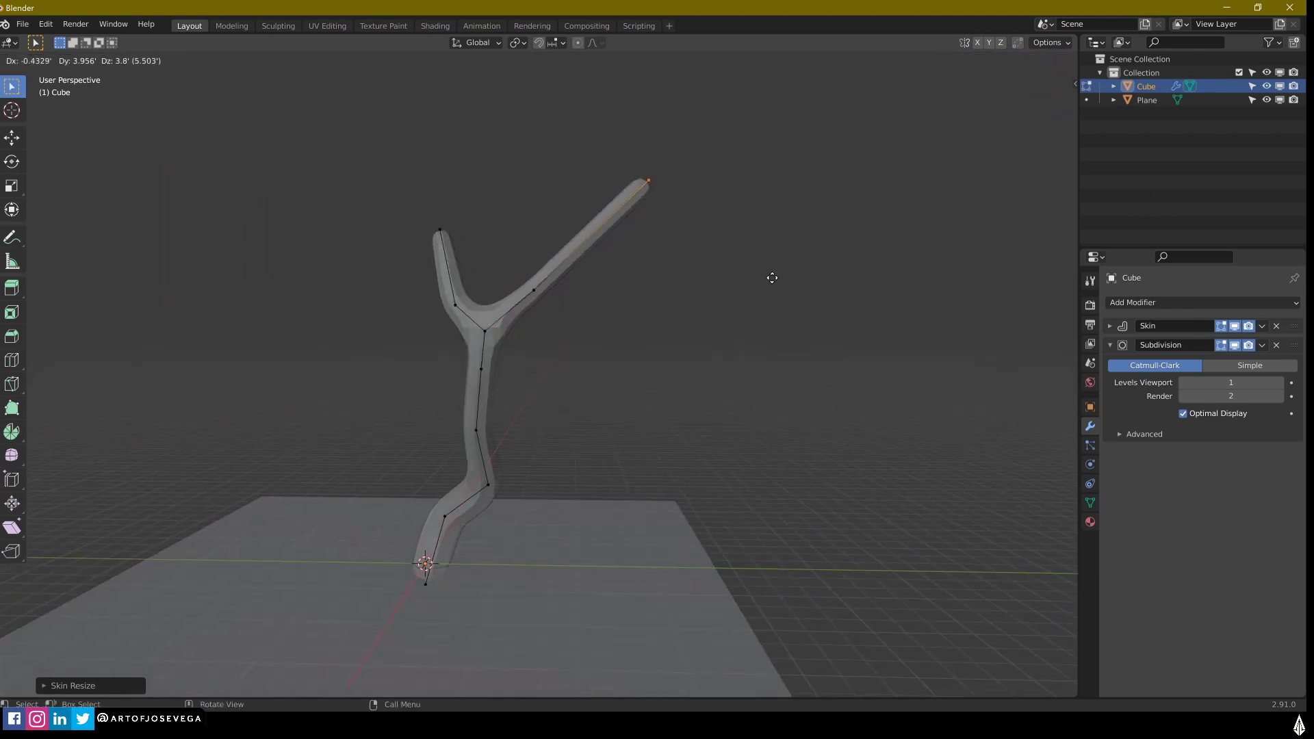
pyautogui.click(772, 277)
pyautogui.moveTo(772, 278); pyautogui.dragTo(598, 256, button='middle')
pyautogui.click(623, 240)
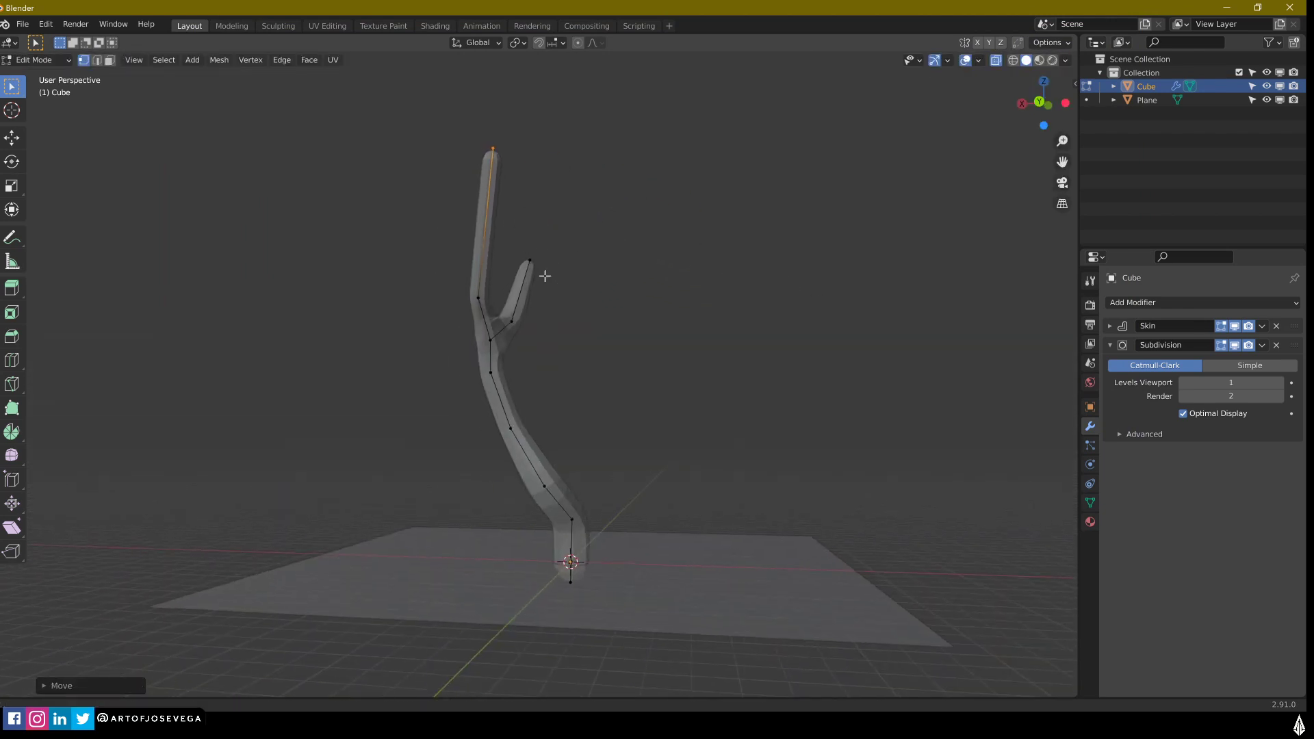
pyautogui.moveTo(537, 272); pyautogui.dragTo(589, 354, button='middle')
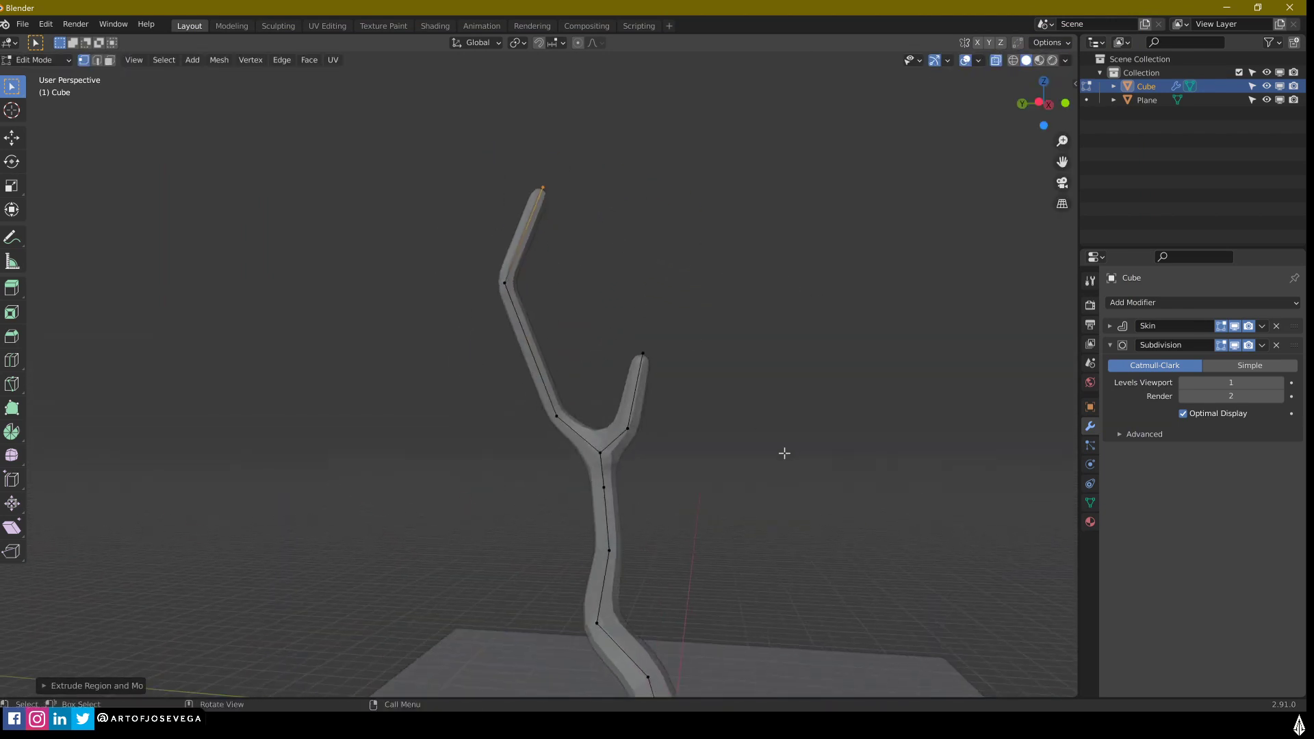
# Step: Extrude a side twig outward from the tip of the other branch
pyautogui.moveTo(784, 452); pyautogui.dragTo(507, 346, button='middle')
pyautogui.moveTo(558, 418); pyautogui.dragTo(559, 418)
pyautogui.moveTo(558, 418); pyautogui.dragTo(618, 243, button='middle')
pyautogui.moveTo(619, 244); pyautogui.dragTo(715, 353)
pyautogui.press('e')
pyautogui.click(744, 319)
# Step: Extrude several upward segments from the vertex where the side twig starts to continue the branch
pyautogui.moveTo(634, 290); pyautogui.dragTo(685, 315)
pyautogui.press('e')
pyautogui.click(656, 204)
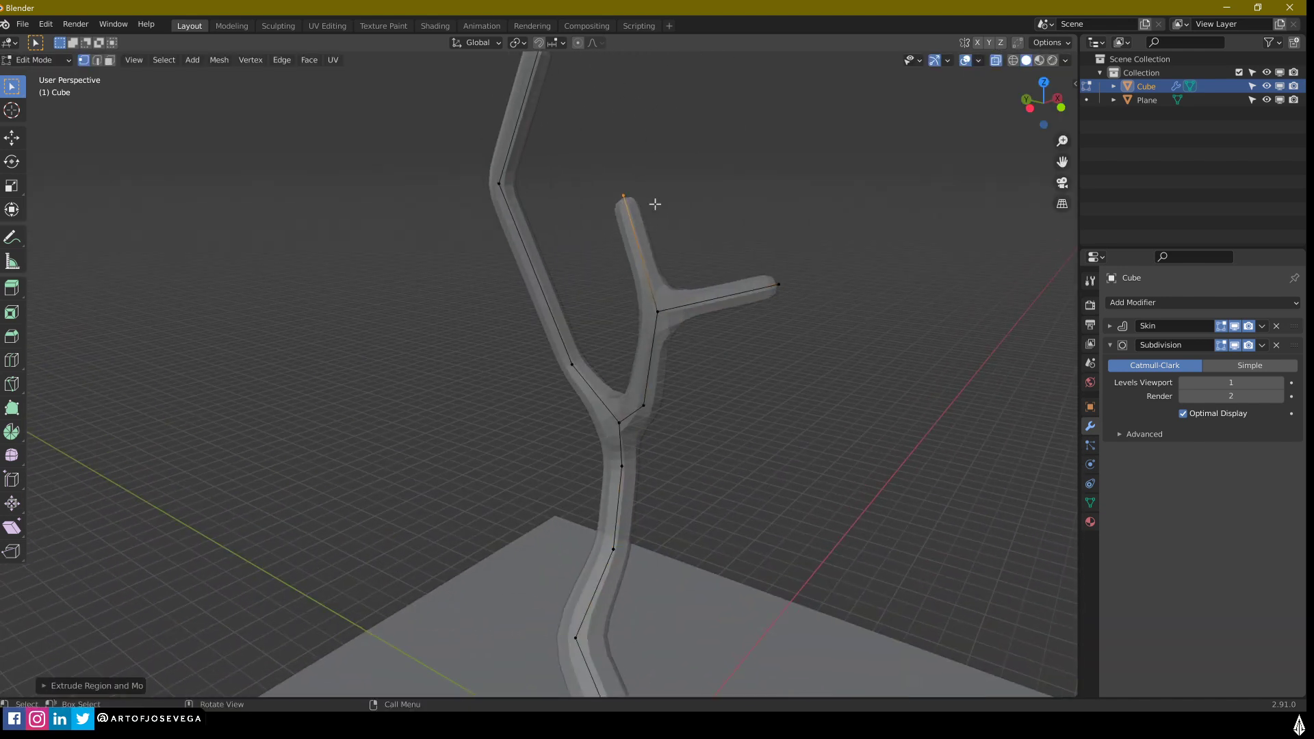
pyautogui.press('e')
pyautogui.click(695, 124)
pyautogui.moveTo(695, 124); pyautogui.dragTo(655, 377, button='middle')
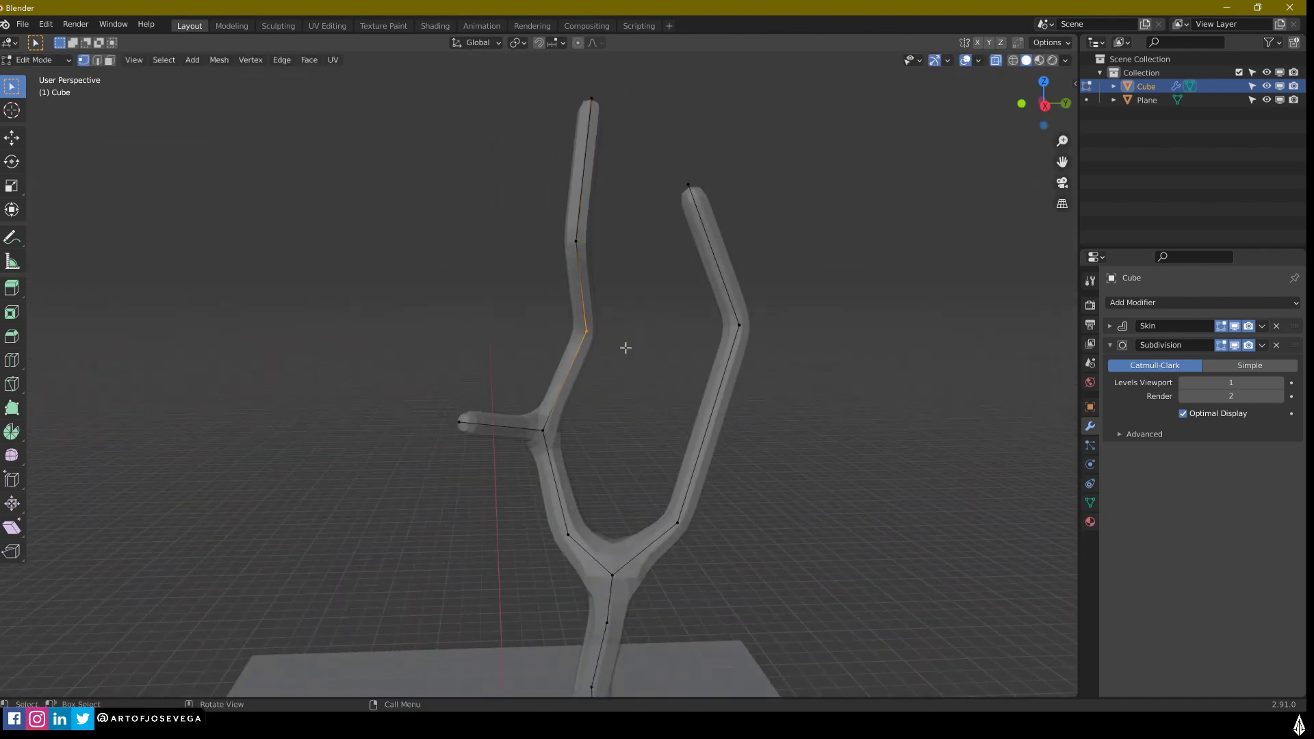
# Step: Move the first vertex above the twig's fork to give that branch a stronger bend
pyautogui.press('g')
pyautogui.click(633, 360)
pyautogui.moveTo(634, 361); pyautogui.dragTo(607, 342, button='middle')
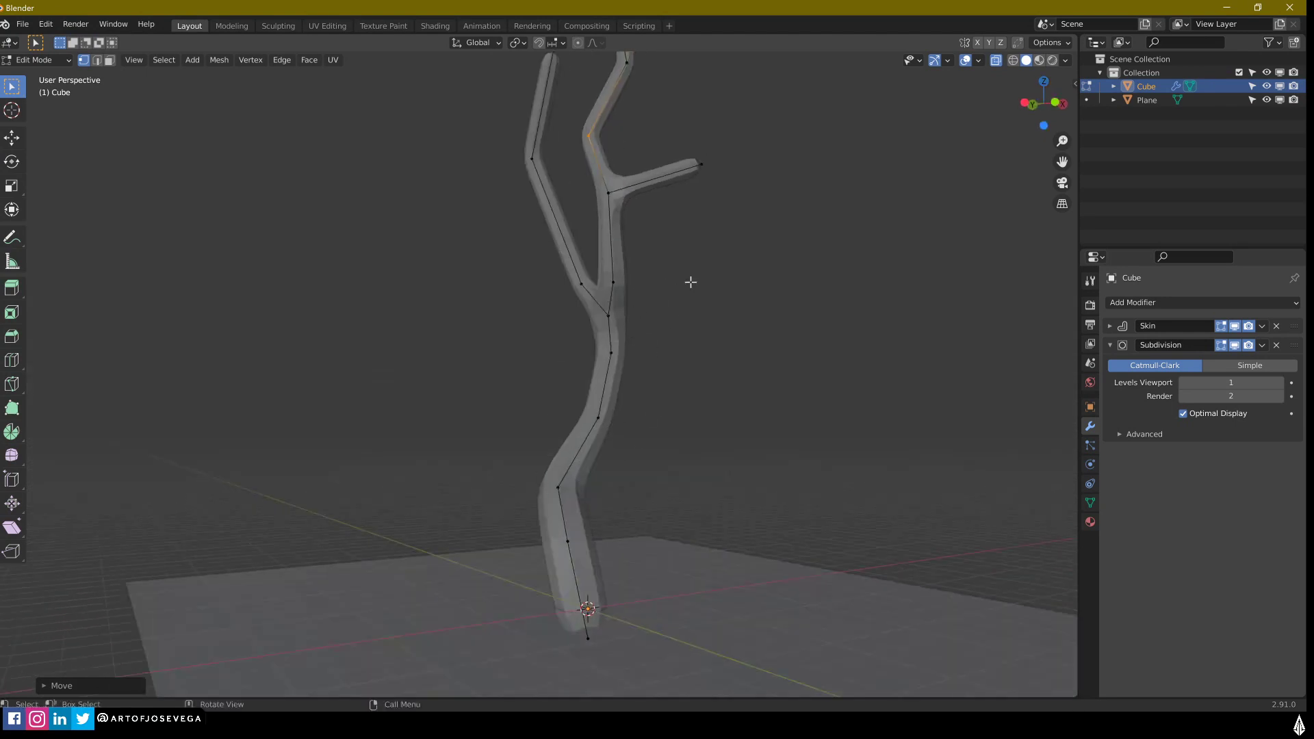
pyautogui.moveTo(690, 282); pyautogui.dragTo(555, 466, button='middle')
pyautogui.moveTo(738, 339); pyautogui.dragTo(567, 259, button='middle')
pyautogui.moveTo(591, 303); pyautogui.dragTo(451, 266, button='middle')
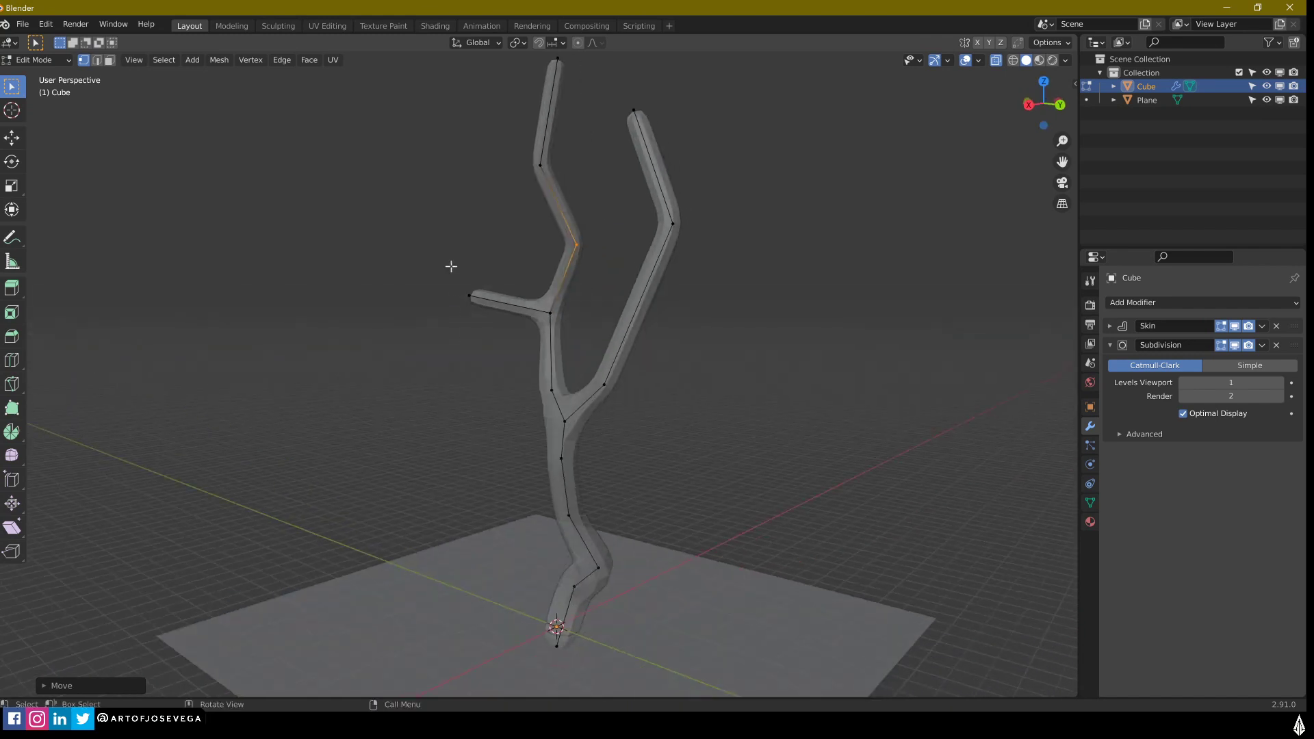
# Step: Reposition the side twig's tip and extend it with a short, thinner segment pointing upward
pyautogui.press('g')
pyautogui.click(528, 307)
pyautogui.keyDown('shift'); pyautogui.moveTo(529, 307); pyautogui.dragTo(631, 413, button='middle'); pyautogui.keyUp('shift')
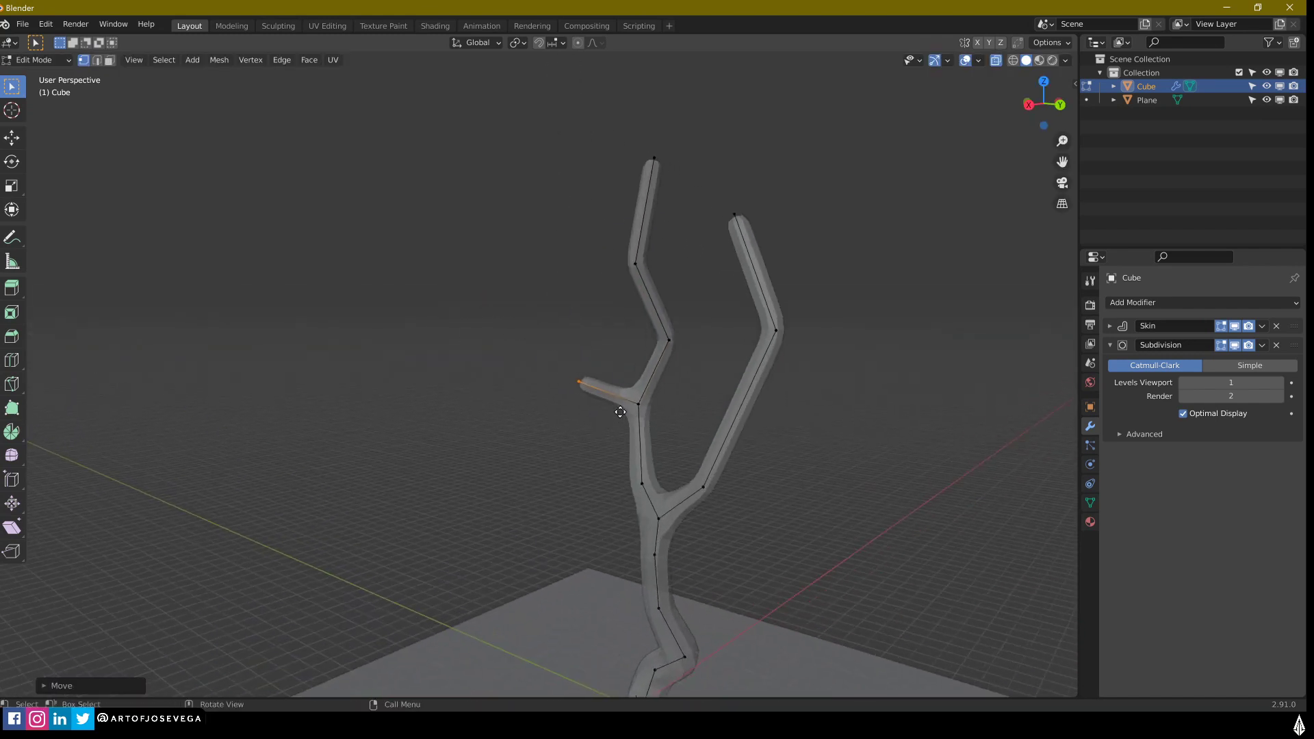
pyautogui.click(711, 367)
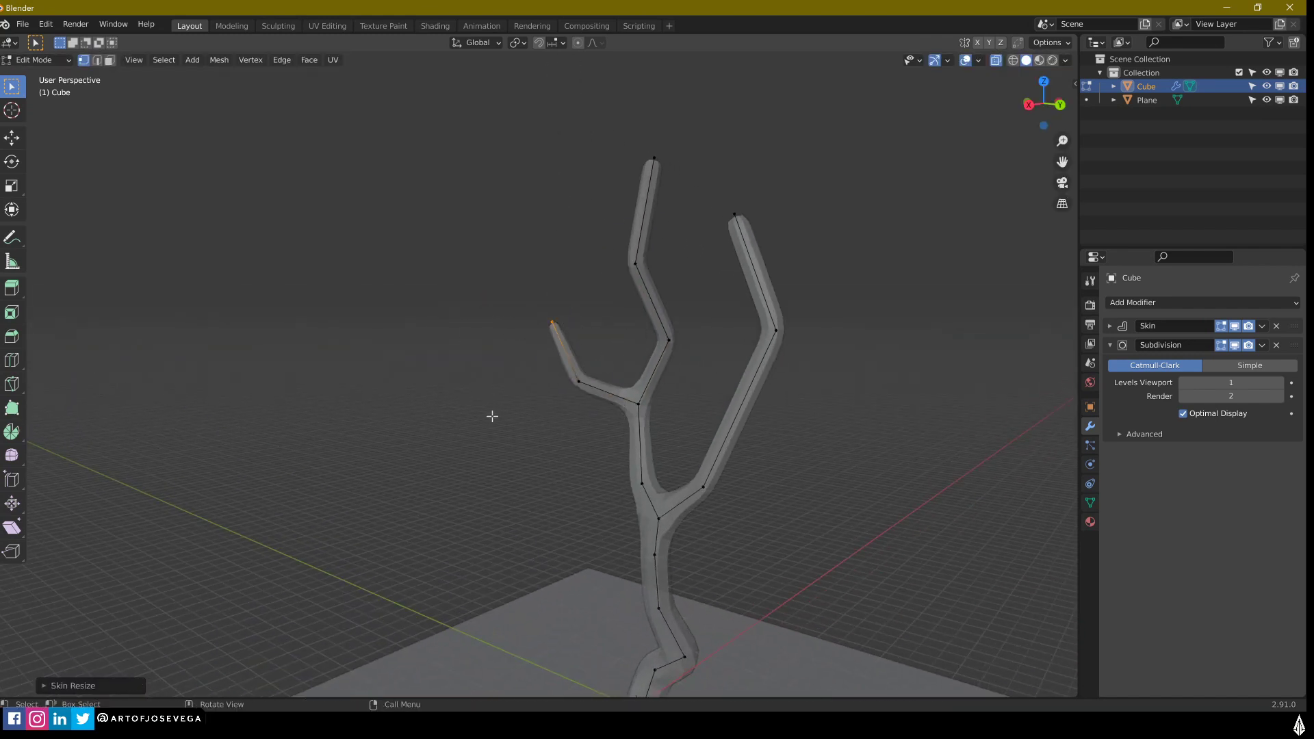
# Step: Enlarge the skin radius at the bottom of the trunk to flare its base
pyautogui.moveTo(490, 413); pyautogui.dragTo(654, 320, button='middle')
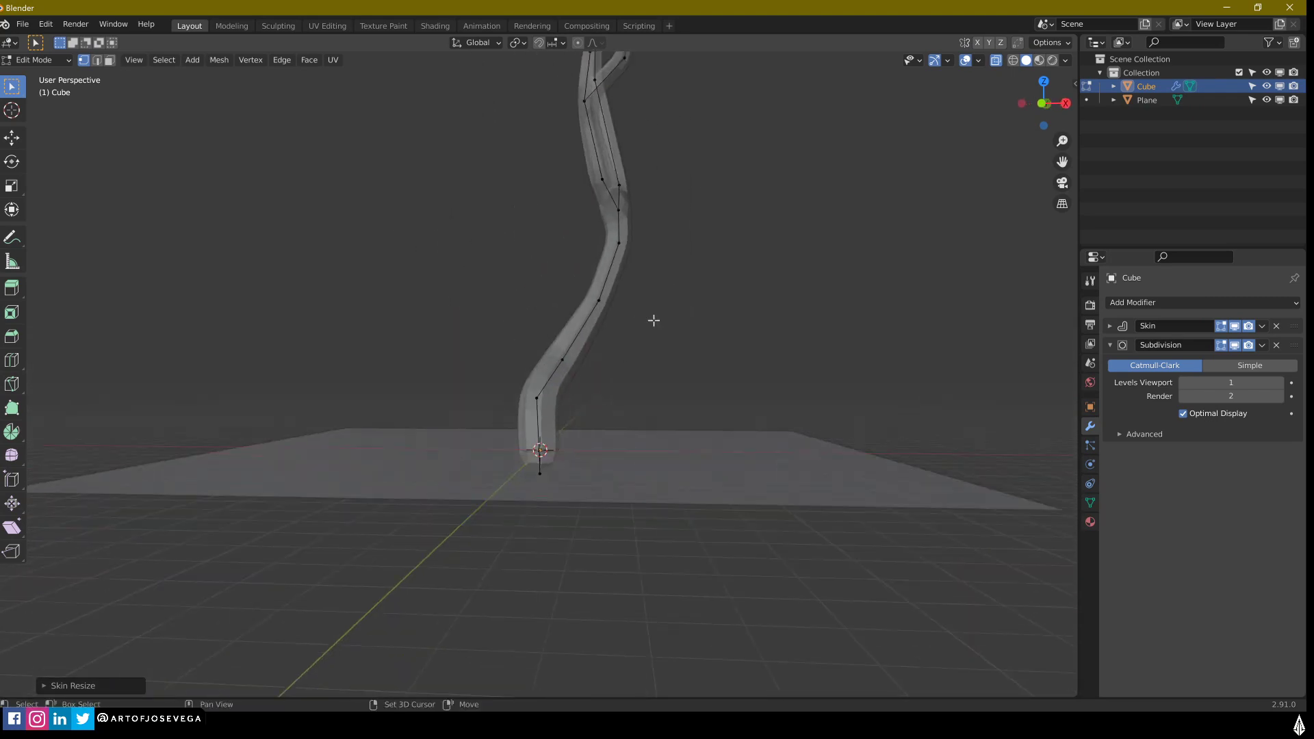
pyautogui.moveTo(519, 449); pyautogui.dragTo(560, 484)
pyautogui.scroll(3, 554, 468)
pyautogui.press('s')
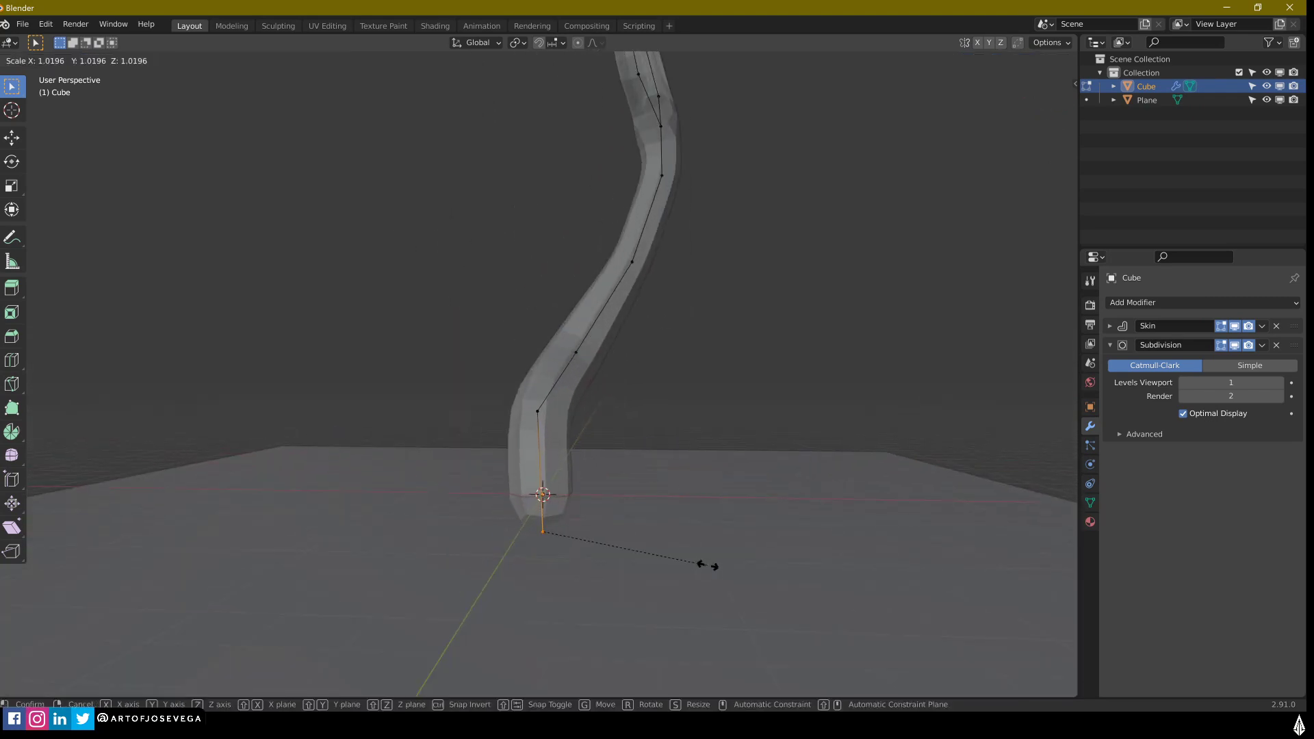
pyautogui.click(901, 583)
# Step: Move the vertex just above the trunk's base sideways to reshape the lower bend
pyautogui.moveTo(742, 458); pyautogui.dragTo(666, 469, button='middle')
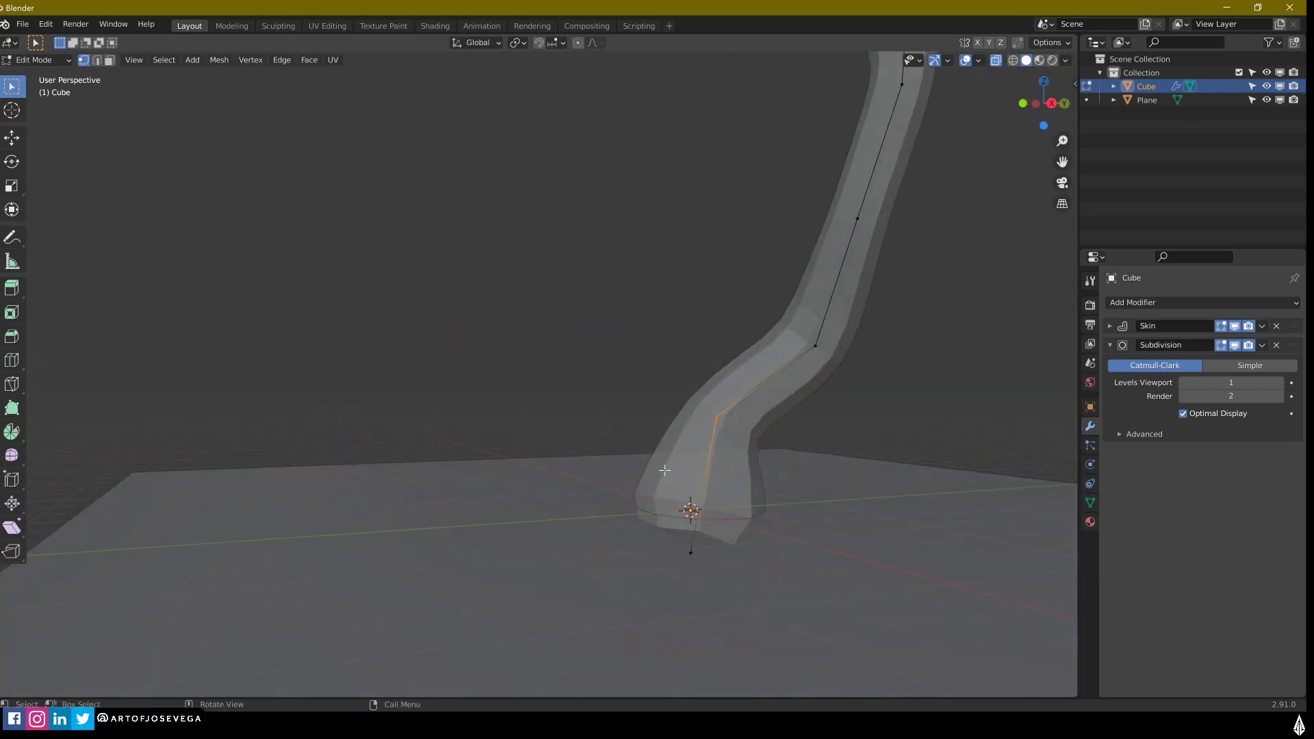
pyautogui.press('g')
pyautogui.click(702, 483)
pyautogui.keyDown('shift'); pyautogui.moveTo(773, 476); pyautogui.dragTo(540, 510, button='middle'); pyautogui.keyUp('shift')
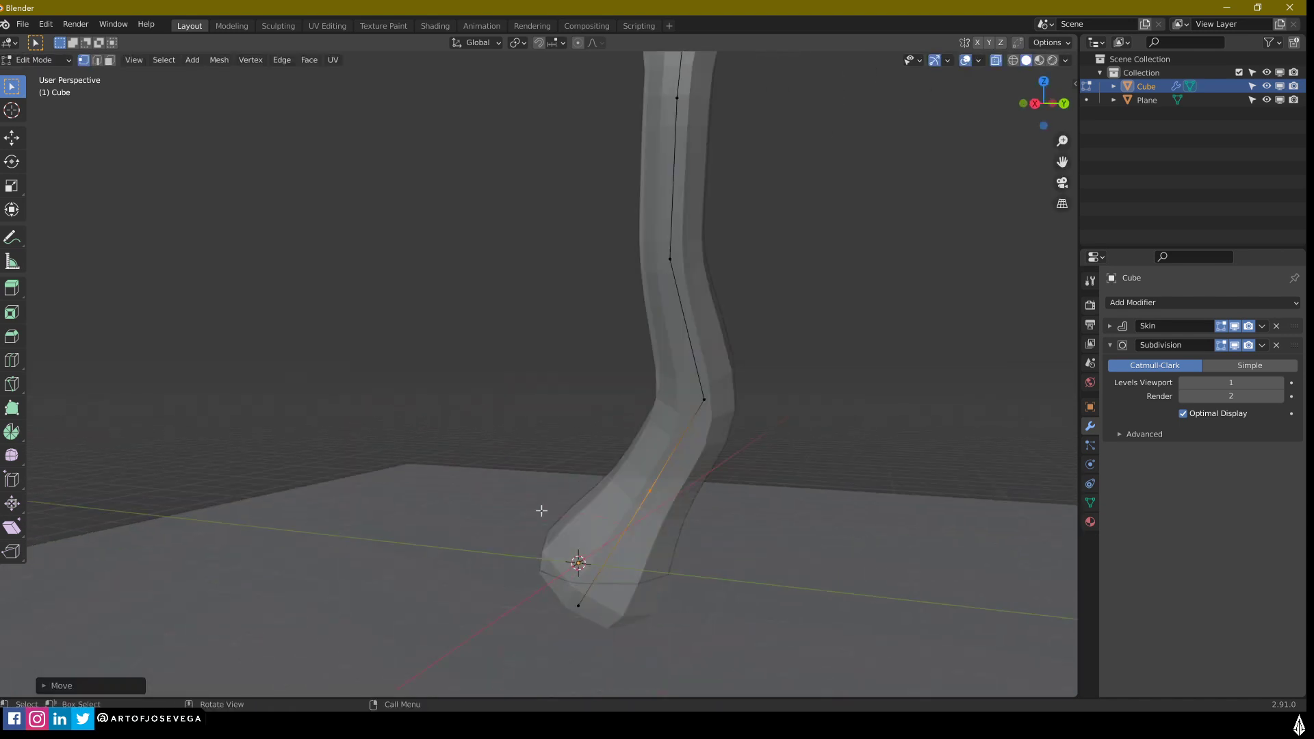
# Step: Move the middle trunk vertices sideways with smooth proportional editing at size 1.46 to curve the trunk
pyautogui.scroll(-3, 540, 511)
pyautogui.moveTo(591, 445); pyautogui.dragTo(669, 451, button='middle')
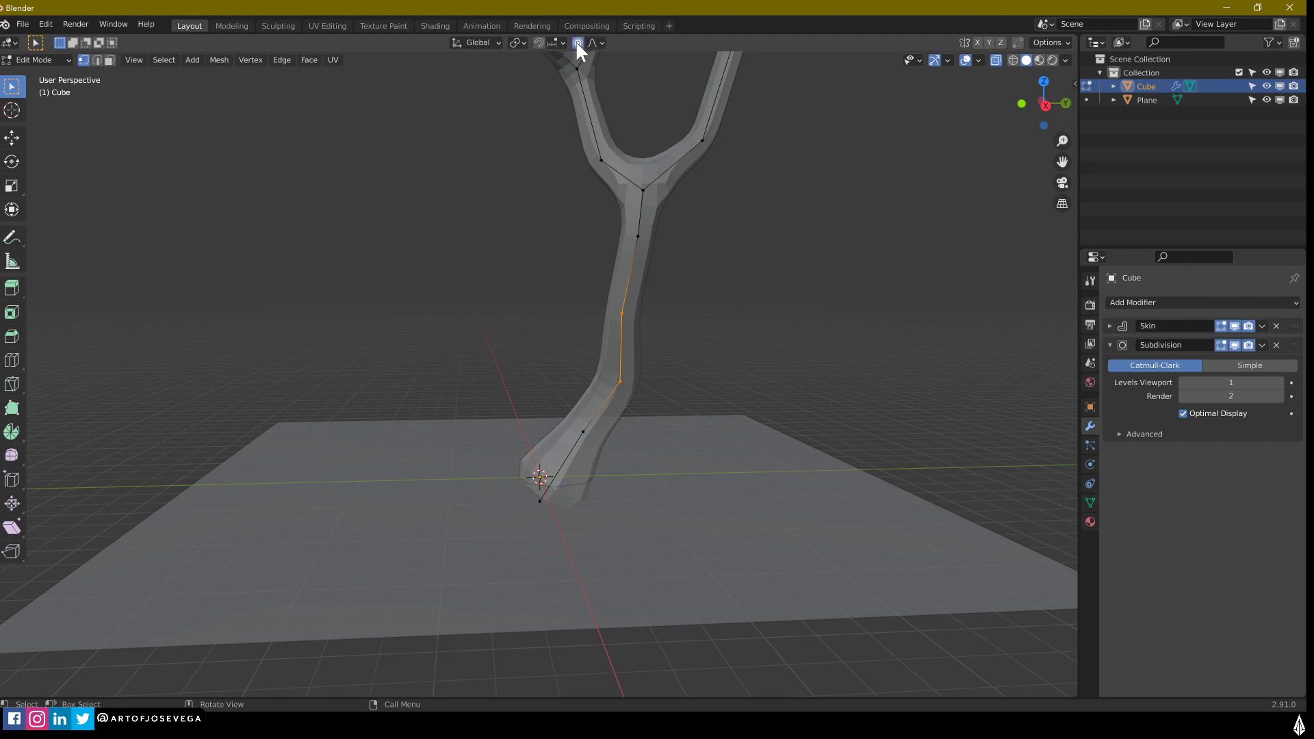
pyautogui.press('g')
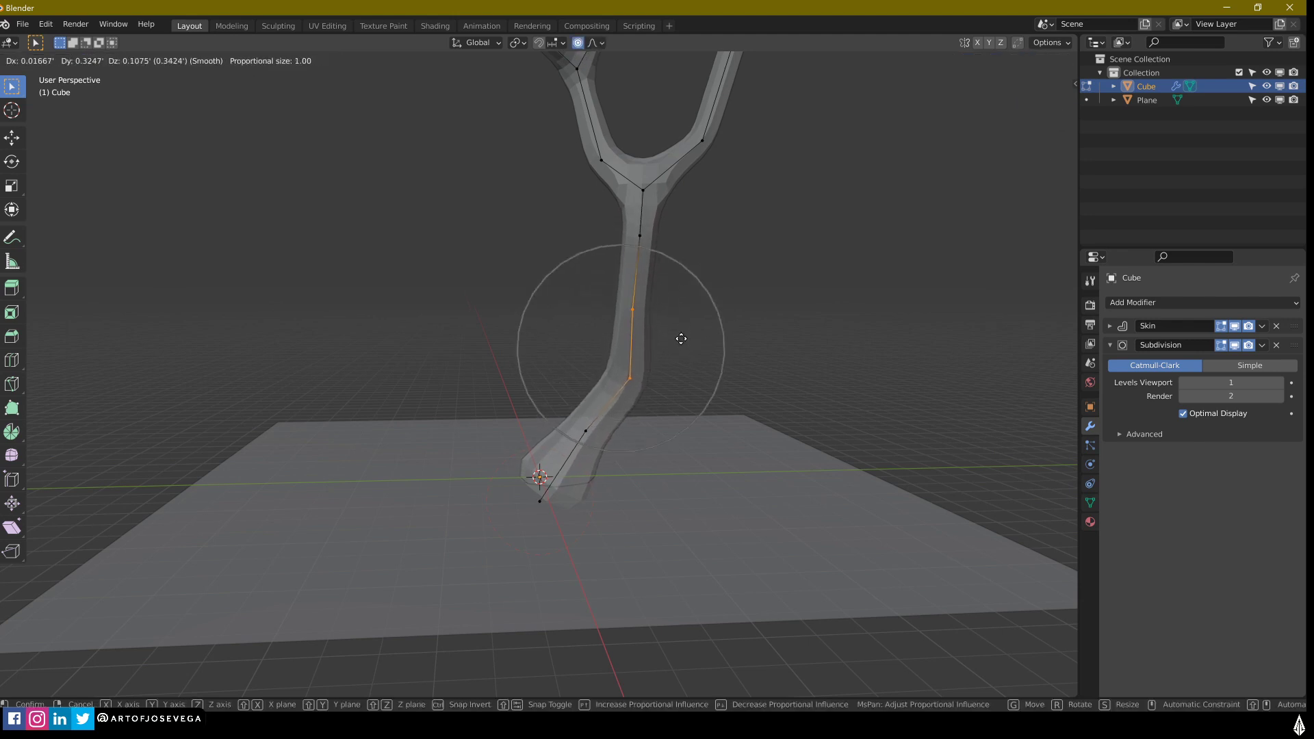
pyautogui.scroll(-4, 703, 347)
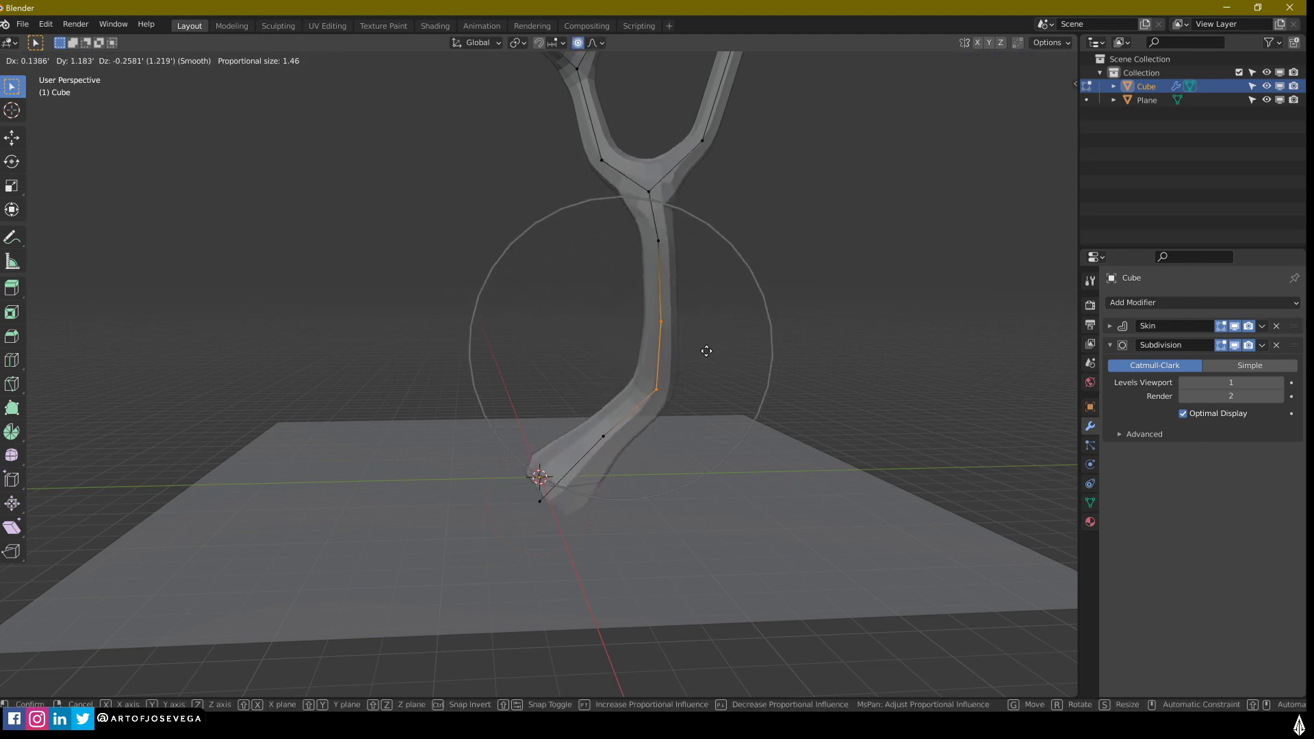
pyautogui.click(706, 351)
# Step: Move the vertex just above the trunk's base with proportional editing at size 0.91 to sharpen the lower bend
pyautogui.moveTo(700, 346); pyautogui.dragTo(454, 402, button='middle')
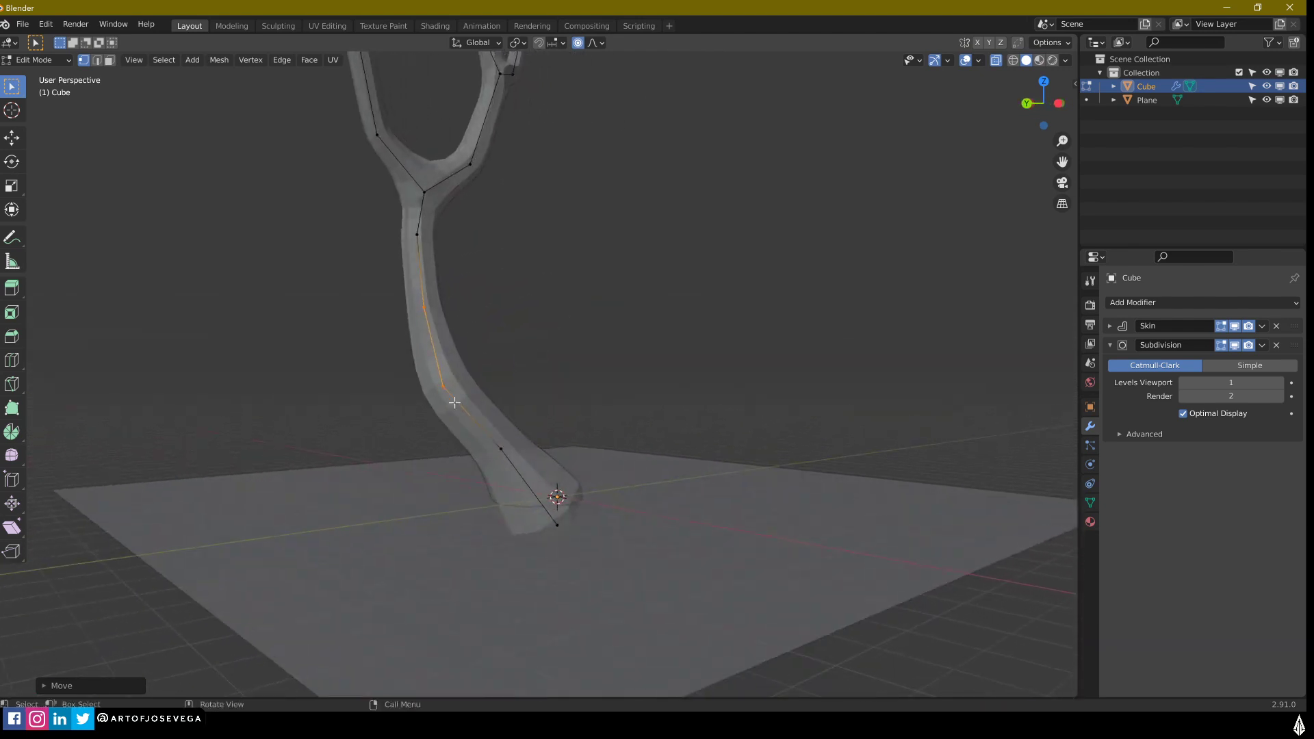
pyautogui.press('g')
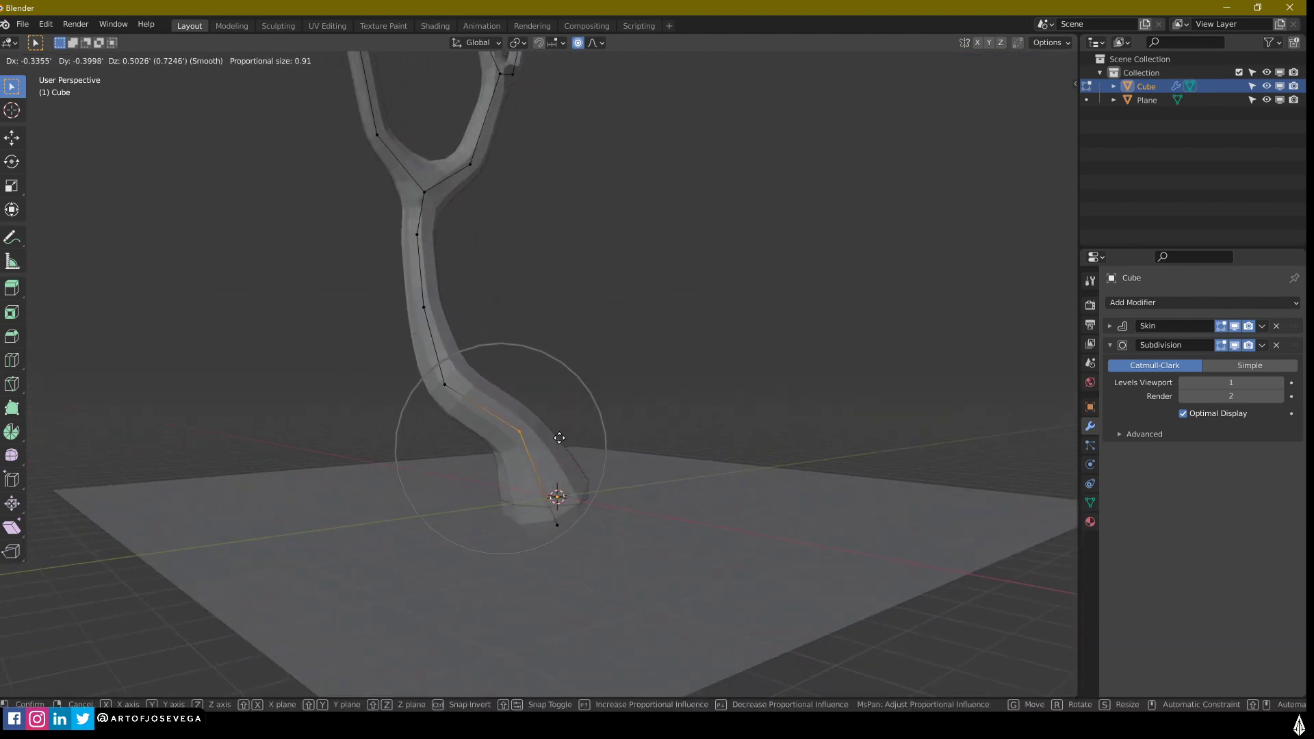
pyautogui.click(559, 438)
pyautogui.moveTo(564, 318); pyautogui.dragTo(570, 438, button='middle')
pyautogui.moveTo(624, 445); pyautogui.dragTo(625, 446)
# Step: Duplicate all the vertices from the trunk's fork upward and place the copy beside the tree
pyautogui.scroll(-2, 595, 381)
pyautogui.keyDown('shift'); pyautogui.moveTo(455, 364); pyautogui.dragTo(533, 429, button='middle'); pyautogui.keyUp('shift')
pyautogui.moveTo(524, 148); pyautogui.dragTo(768, 431)
pyautogui.moveTo(769, 431); pyautogui.dragTo(717, 328, button='middle')
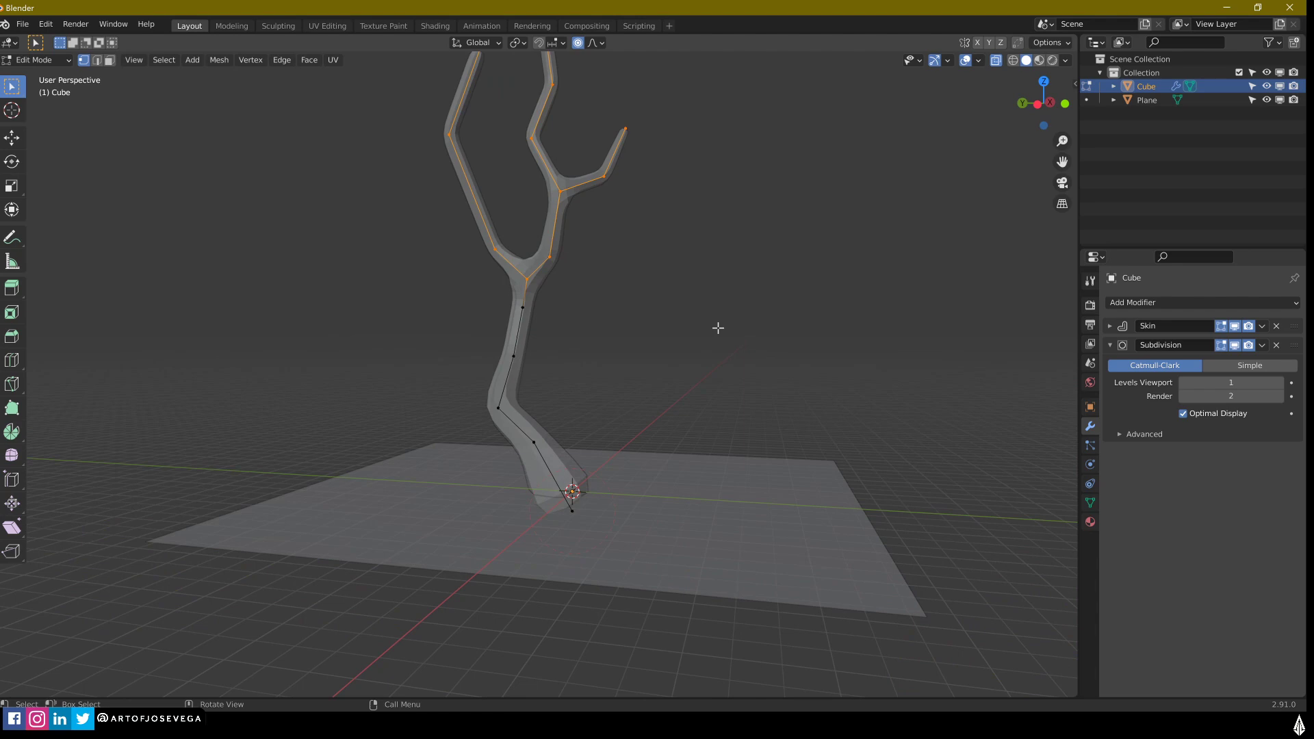
pyautogui.click(859, 460)
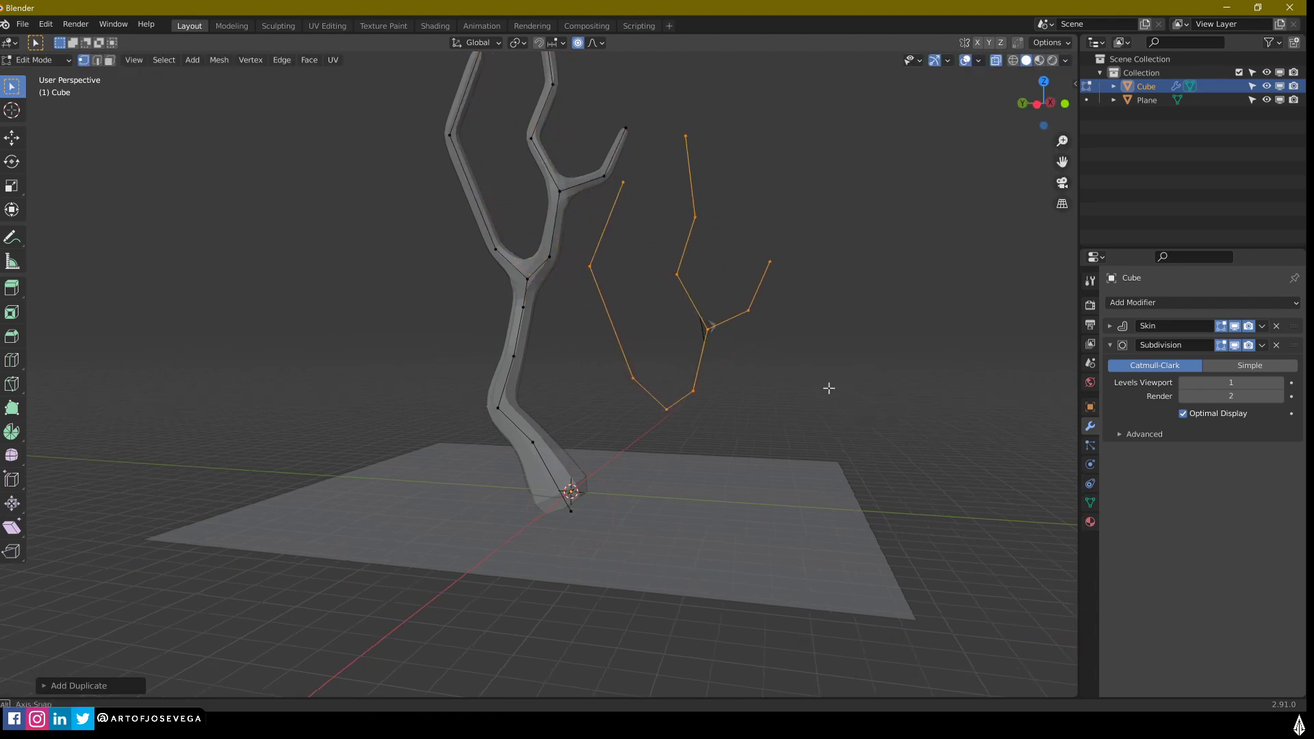
pyautogui.moveTo(827, 384); pyautogui.dragTo(786, 388, button='middle')
pyautogui.press('r')
pyautogui.press('z')
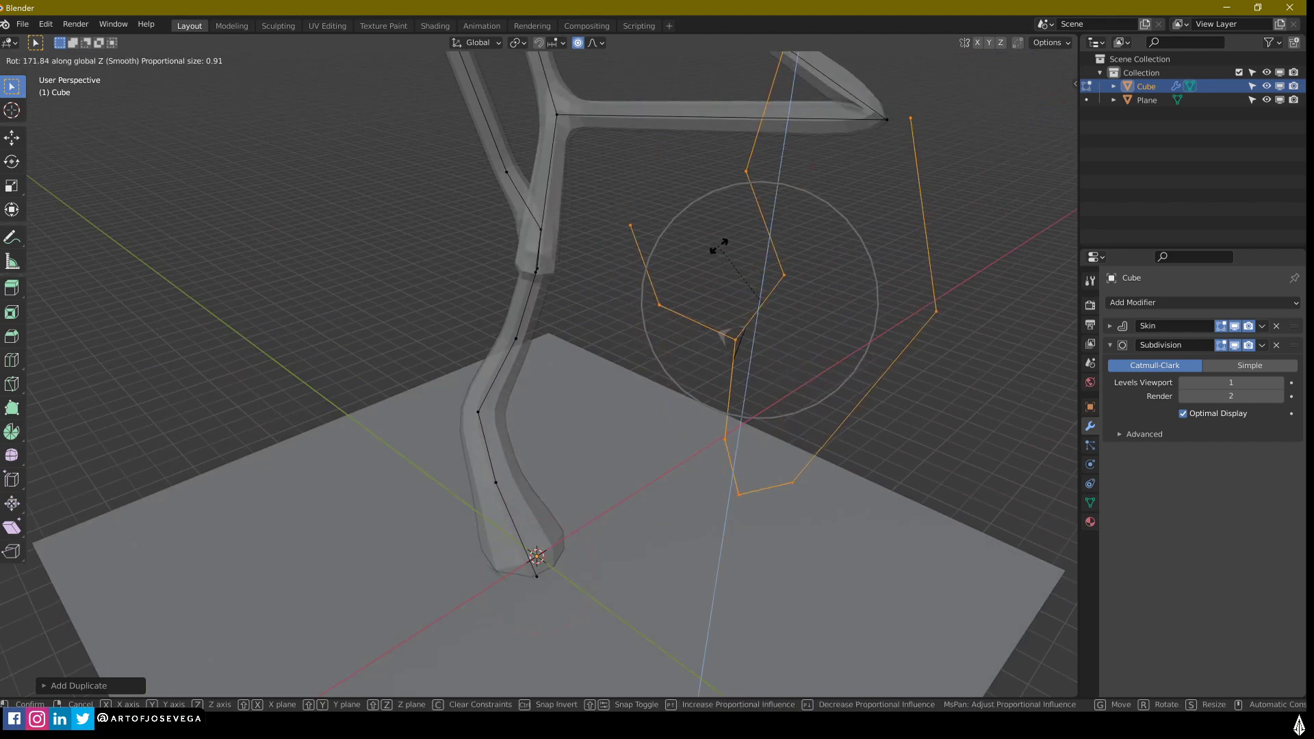
pyautogui.click(768, 267)
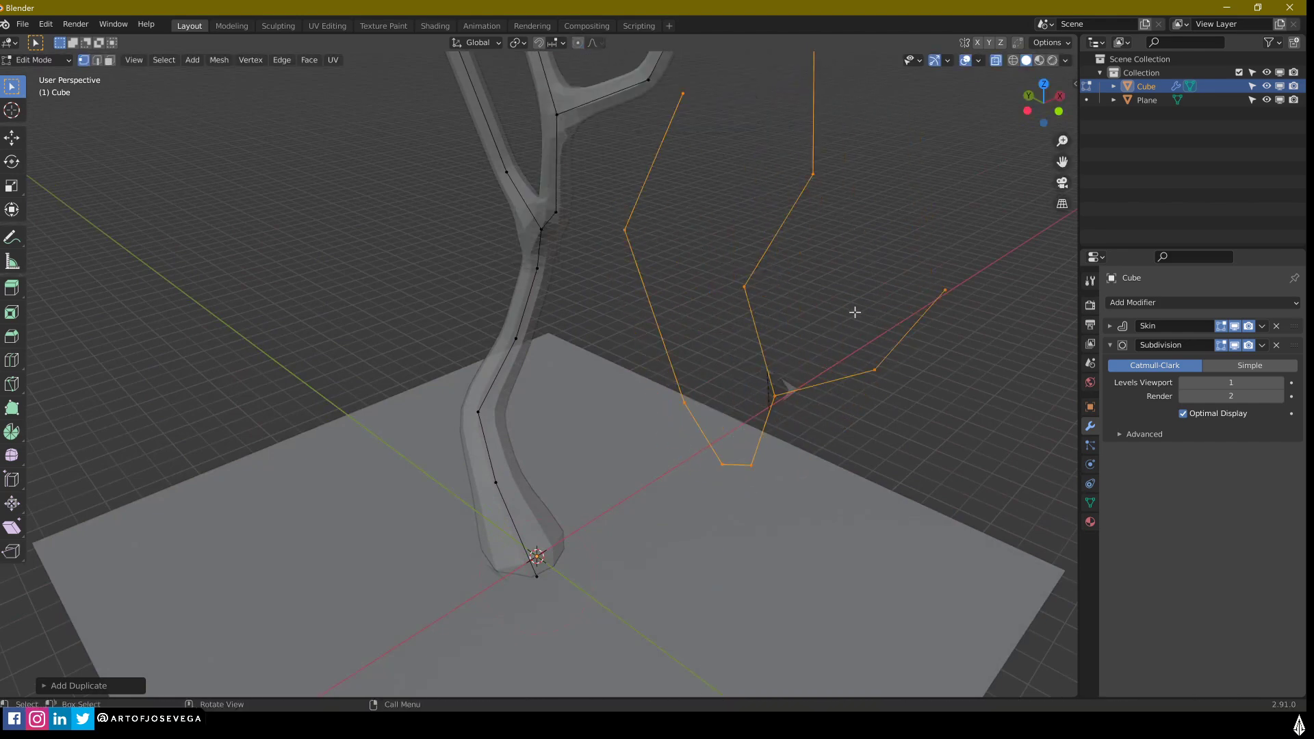
# Step: Rotate the duplicated branches around the Z axis and tilt them outward, with proportional editing off
pyautogui.press('r')
pyautogui.press('z')
pyautogui.click(745, 231)
pyautogui.moveTo(865, 311); pyautogui.dragTo(897, 310, button='middle')
pyautogui.press('r')
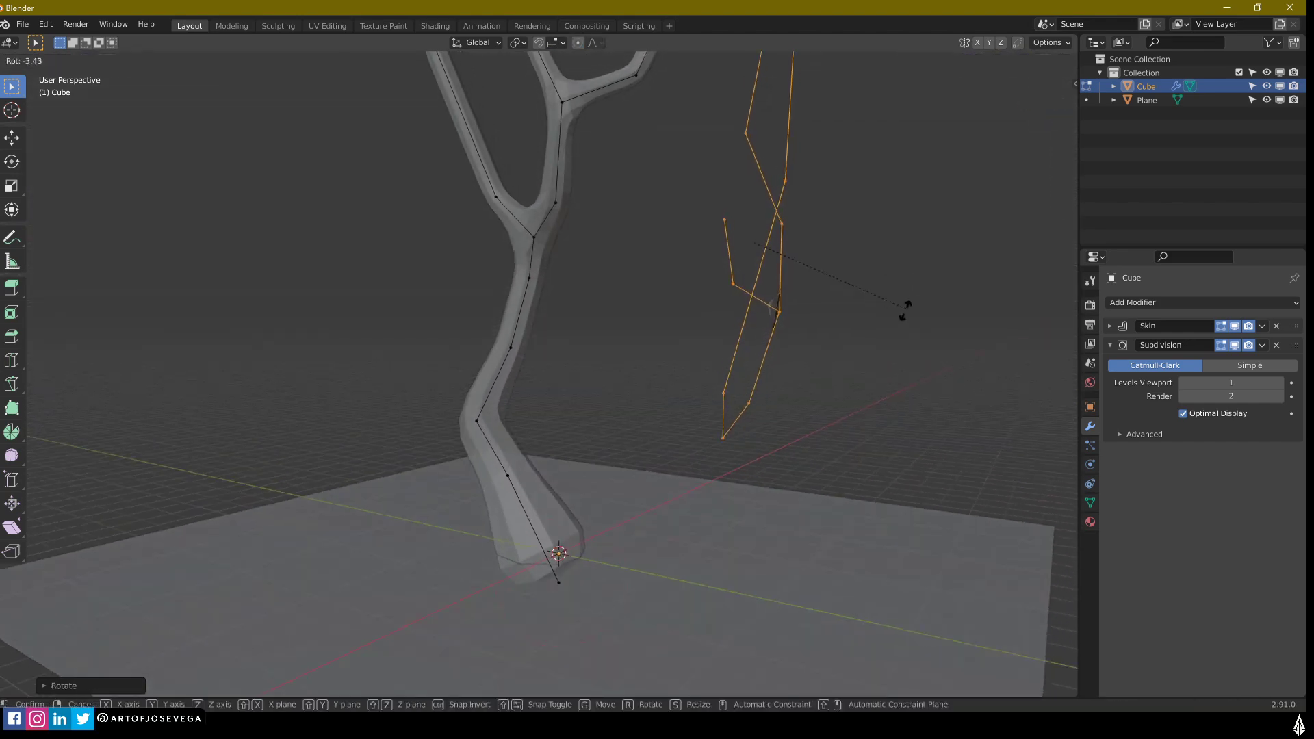
pyautogui.click(900, 394)
# Step: Scale the duplicated branches down to a small twig cluster and move it closer to the tree
pyautogui.press('s')
pyautogui.click(781, 311)
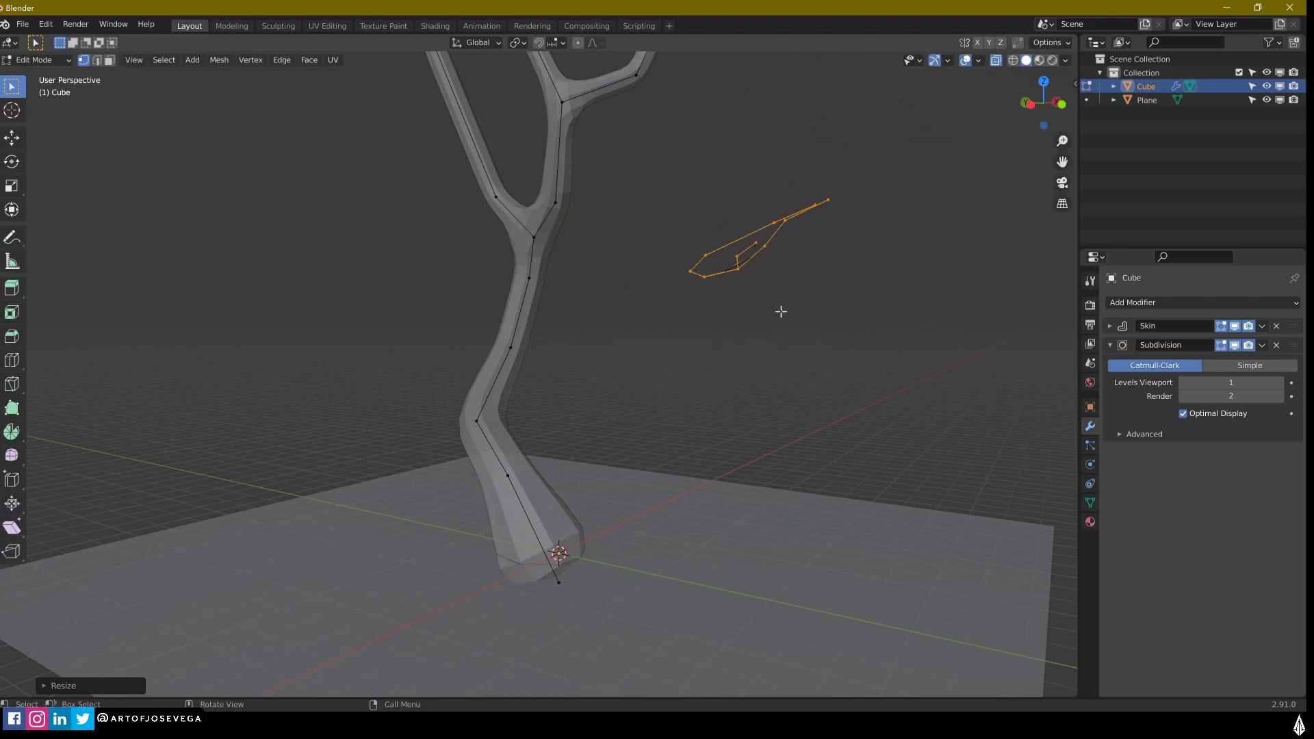
pyautogui.press('g')
pyautogui.click(735, 253)
# Step: Connect the base vertex of the duplicated twigs to the branch vertex just above the trunk's fork with a new edge
pyautogui.keyDown('shift'); pyautogui.moveTo(732, 252); pyautogui.dragTo(524, 337, button='middle'); pyautogui.keyUp('shift')
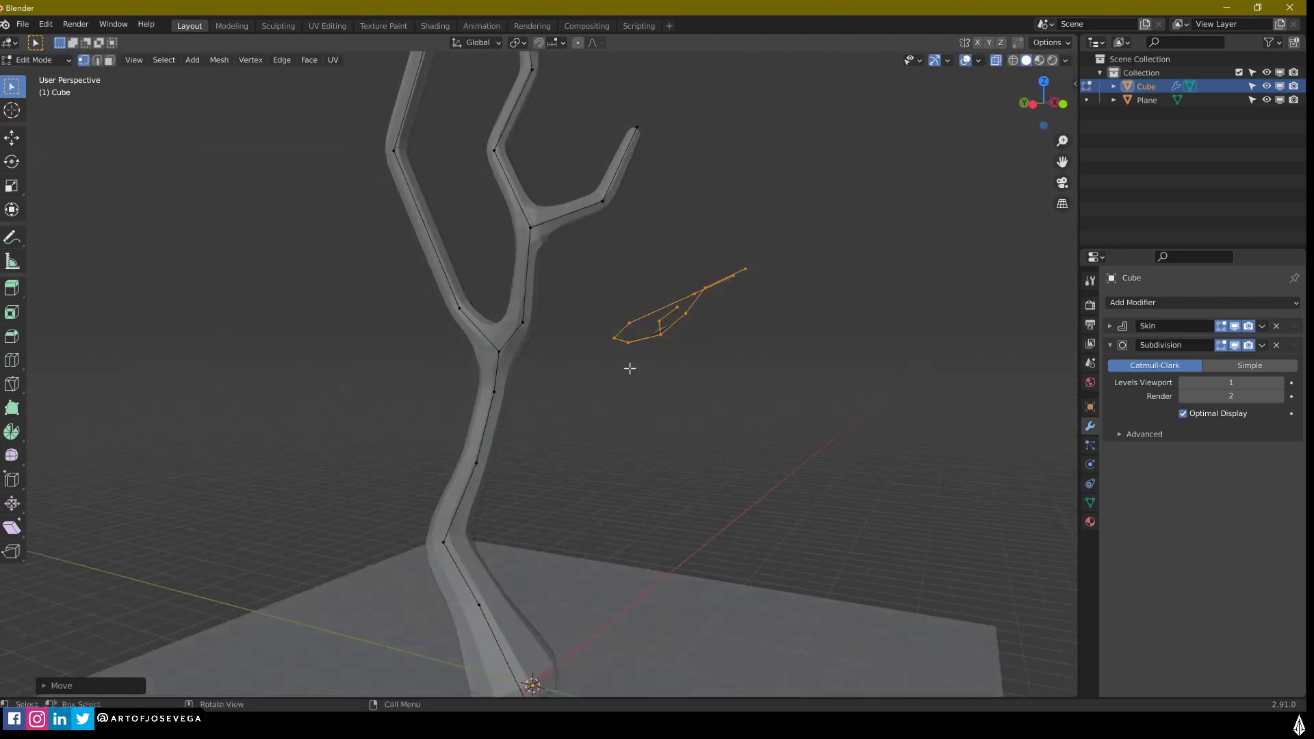
pyautogui.scroll(3, 630, 368)
pyautogui.click(644, 312)
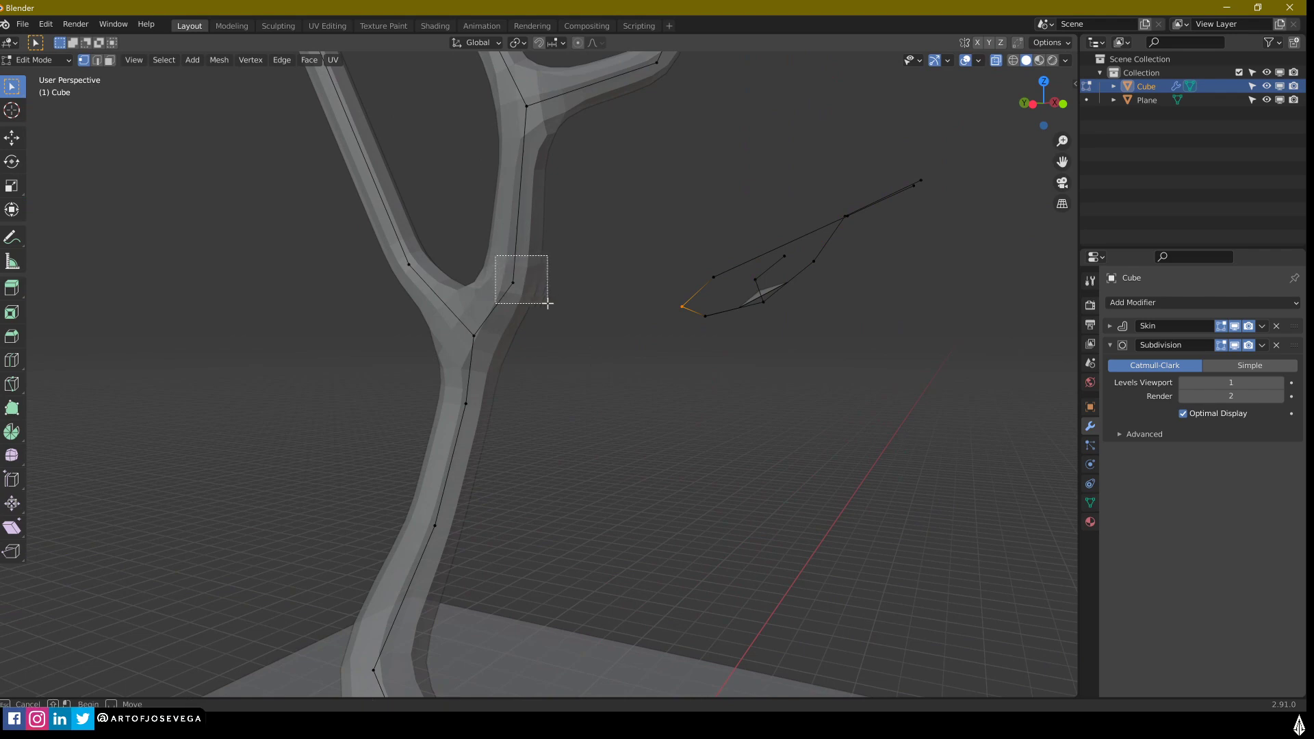
pyautogui.moveTo(548, 303); pyautogui.dragTo(547, 303)
pyautogui.moveTo(547, 303); pyautogui.dragTo(650, 211, button='middle')
pyautogui.press('f')
# Step: Reduce the skin radius of the duplicated twigs' vertices to make them thinner
pyautogui.moveTo(650, 212); pyautogui.dragTo(806, 343)
pyautogui.hotkey('ctrl', 'a')
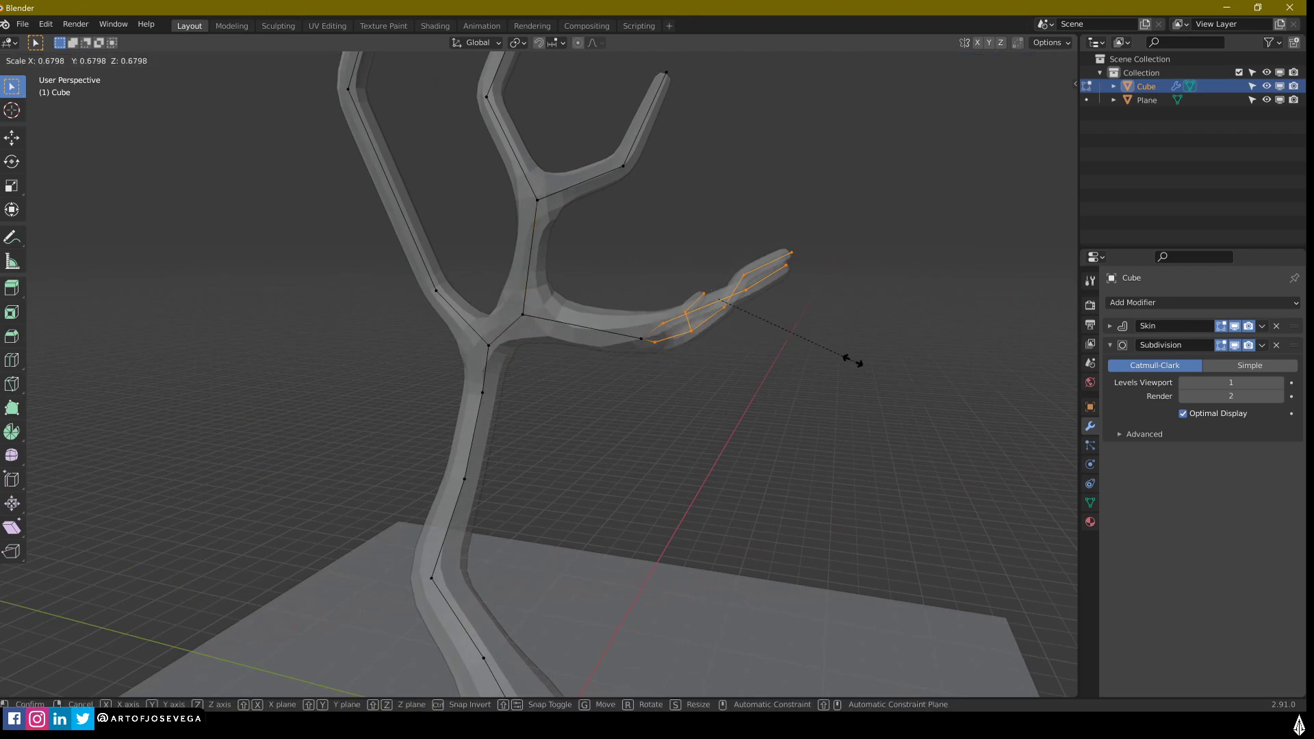
pyautogui.click(859, 376)
pyautogui.moveTo(860, 376); pyautogui.dragTo(557, 338, button='middle')
# Step: Lower the trunk's fork vertex with smooth proportional editing at size 2.14 so the surrounding branches follow
pyautogui.scroll(-4, 684, 367)
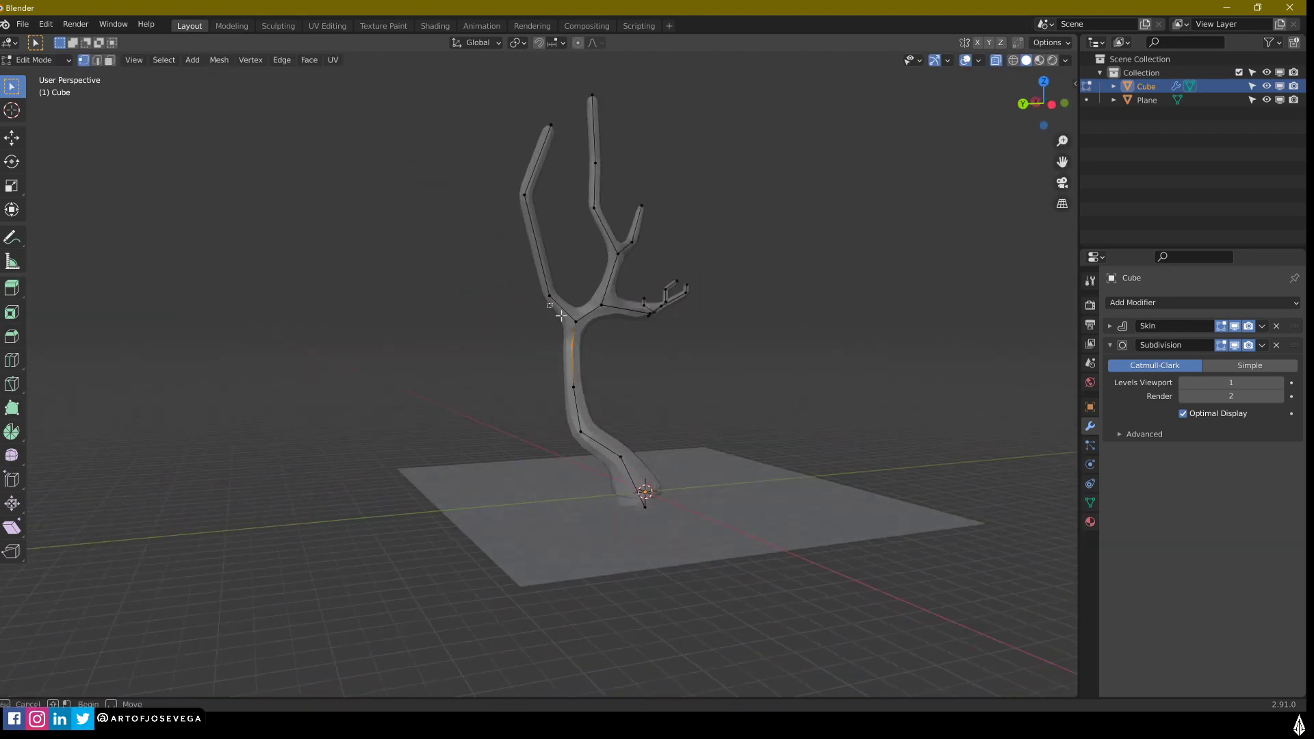
pyautogui.press('g')
pyautogui.press('Escape')
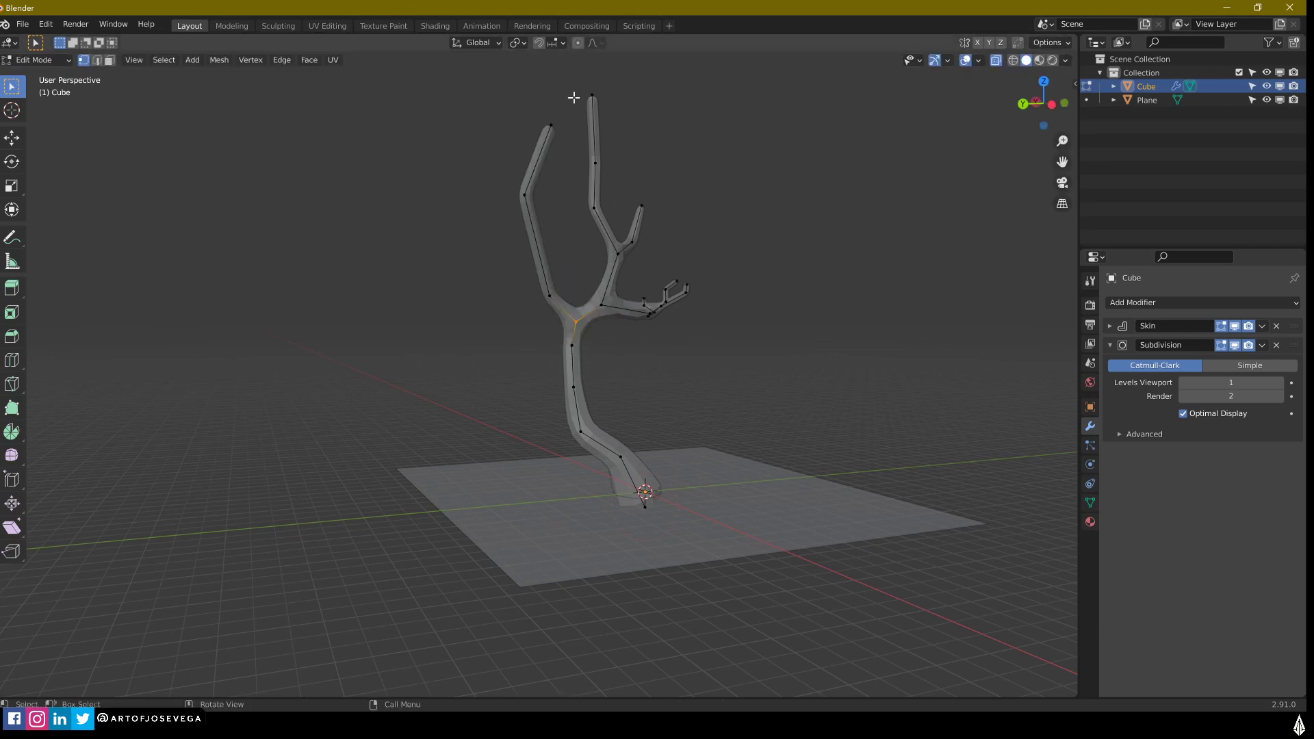
pyautogui.press('g')
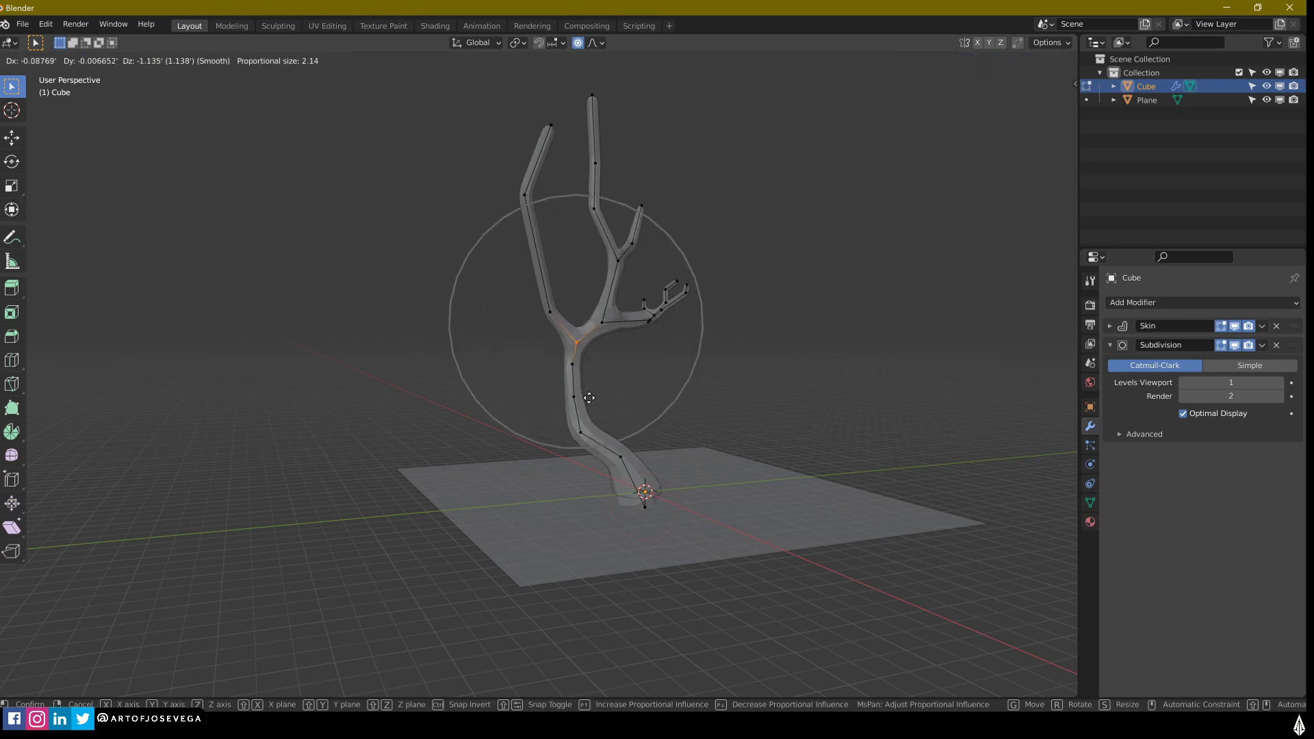
pyautogui.click(586, 405)
# Step: Inspect the tree's overall shape in Object Mode without X-ray, and return to Edit Mode with X-ray on
pyautogui.moveTo(648, 443); pyautogui.dragTo(498, 455, button='middle')
pyautogui.hotkey('ctrl', 'Tab')
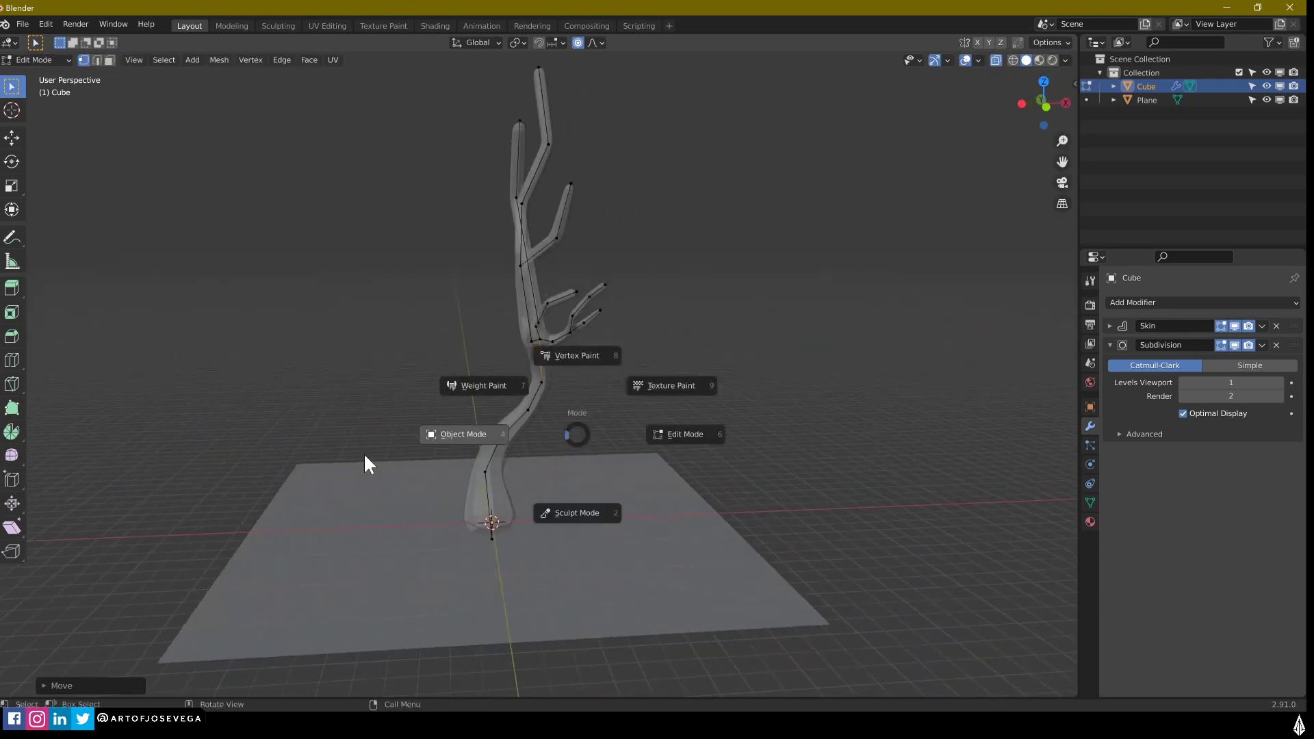
pyautogui.click(365, 456)
pyautogui.click(728, 417)
pyautogui.hotkey('alt', 'z')
pyautogui.moveTo(727, 415); pyautogui.dragTo(579, 449, button='middle')
pyautogui.click(544, 356)
pyautogui.hotkey('ctrl', 'Tab')
pyautogui.click(658, 379)
pyautogui.hotkey('alt', 'z')
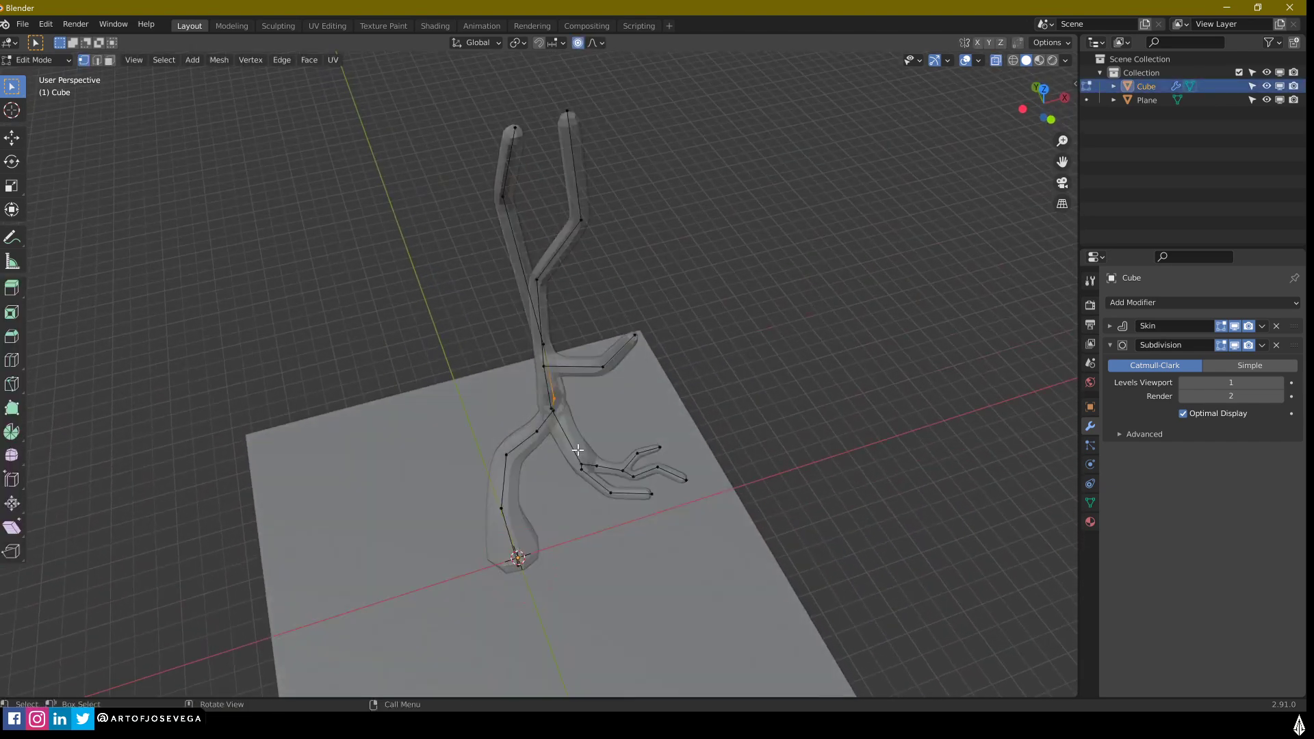
# Step: Rotate the lower side branch about 34° around the Z axis and move it outward along X with proportional editing
pyautogui.press('r')
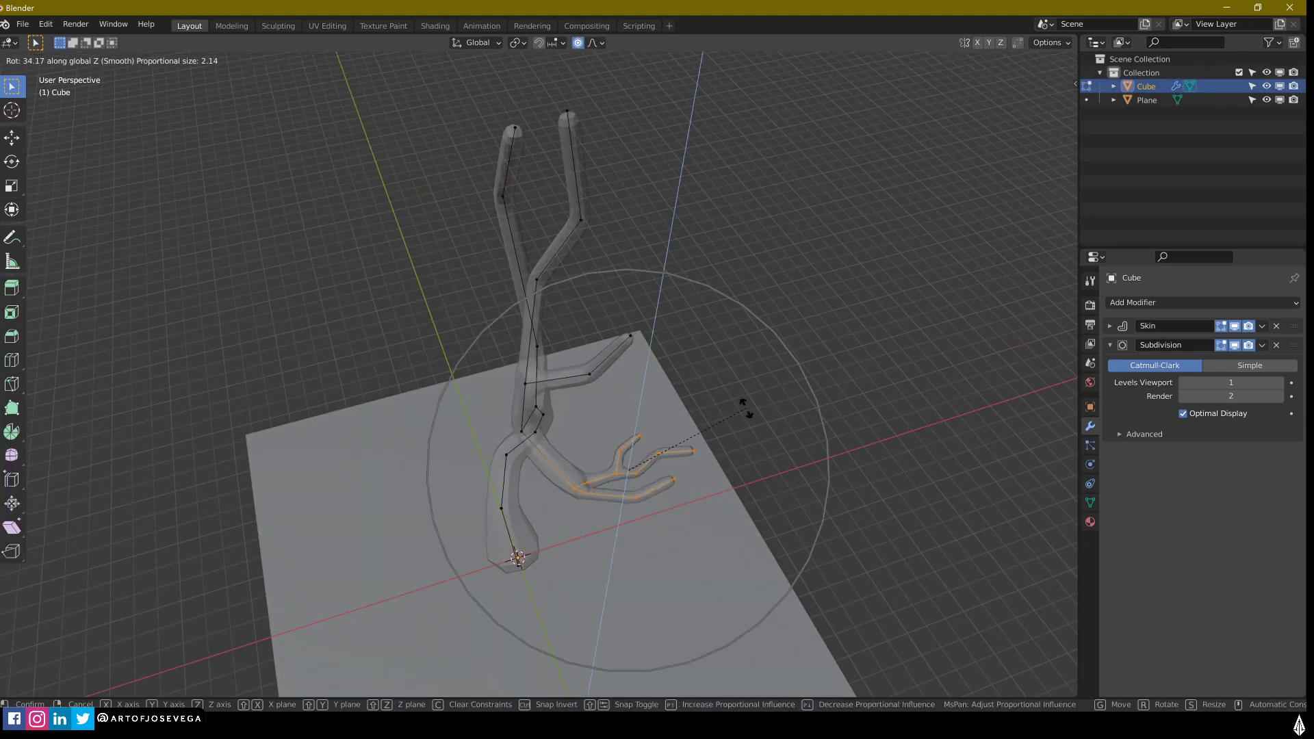
pyautogui.click(742, 410)
pyautogui.press('g')
pyautogui.press('y')
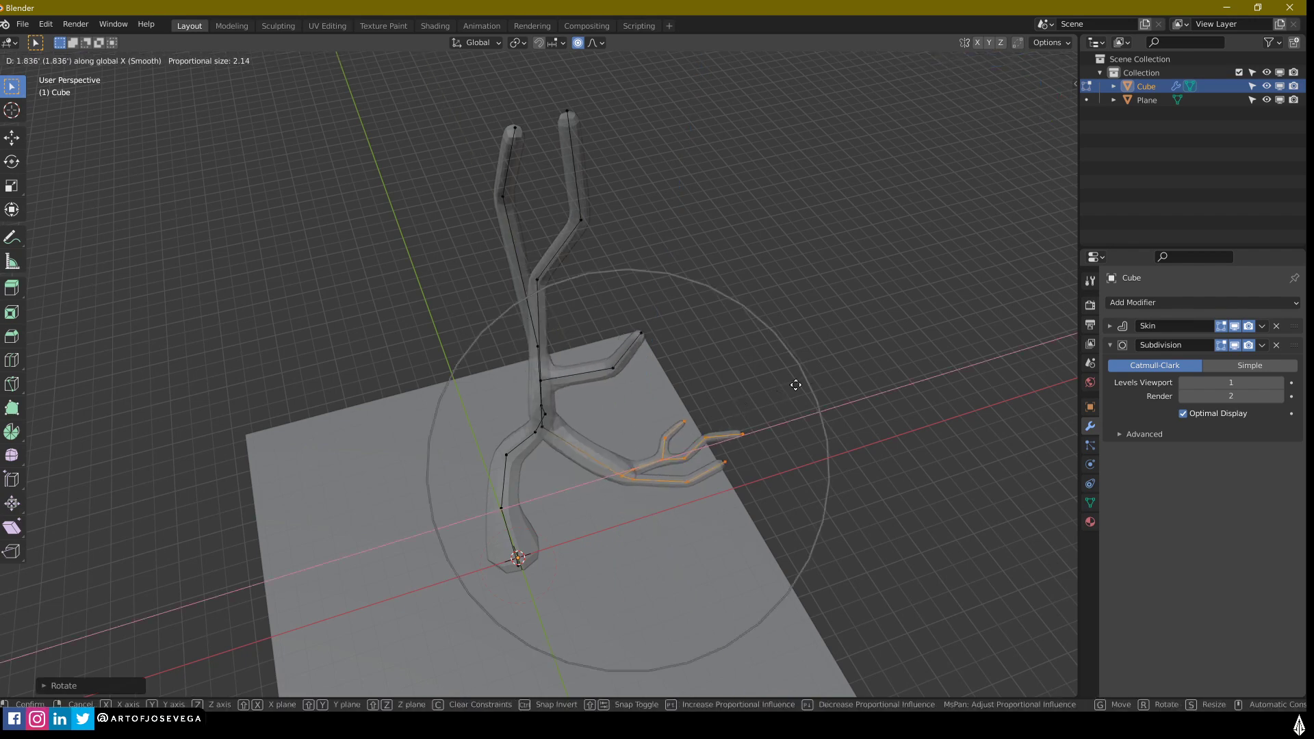
pyautogui.click(811, 376)
# Step: Fine-tune the side branch's position from another angle, leave Edit Mode and deselect the tree
pyautogui.hotkey('alt', 'z')
pyautogui.moveTo(815, 376); pyautogui.dragTo(675, 381, button='middle')
pyautogui.press('g')
pyautogui.click(602, 325)
pyautogui.press('Tab')
pyautogui.click(773, 438)
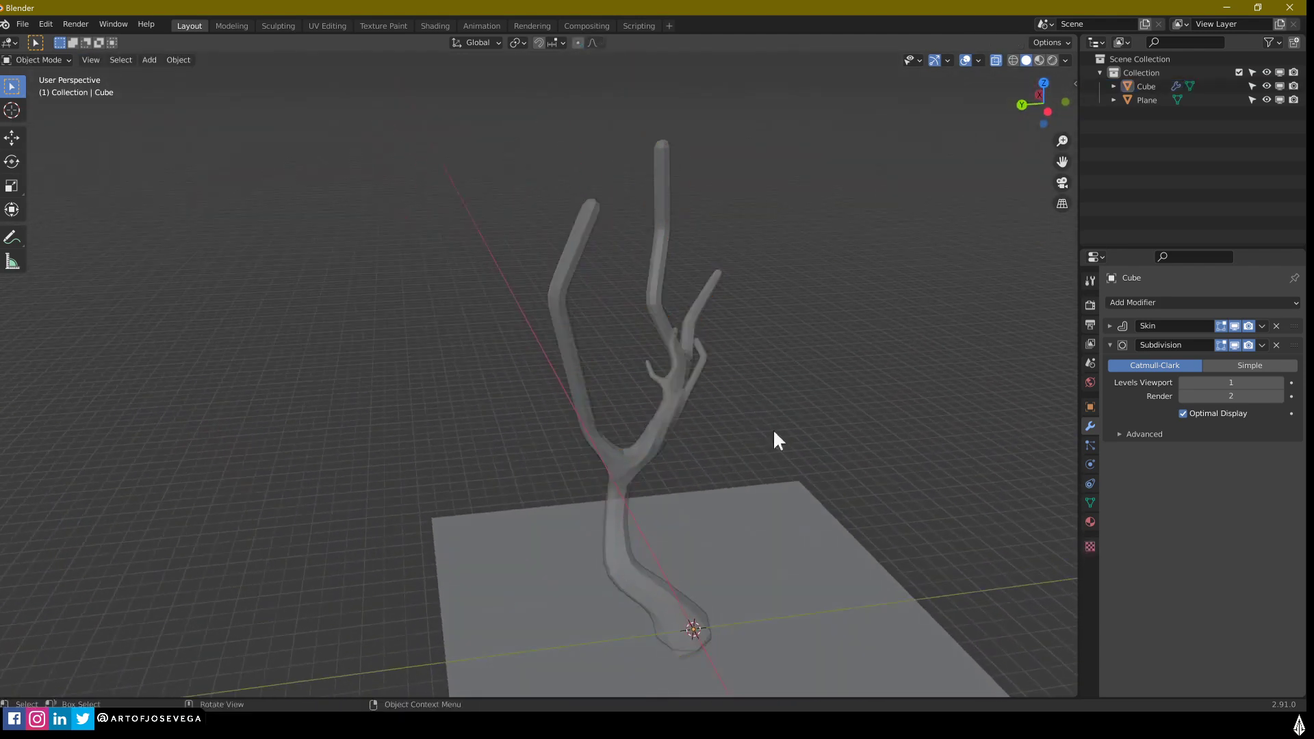
# Step: Try to smooth the tree's faceted surface by applying Shade Smooth to the object
pyautogui.moveTo(773, 438); pyautogui.dragTo(667, 303, button='middle')
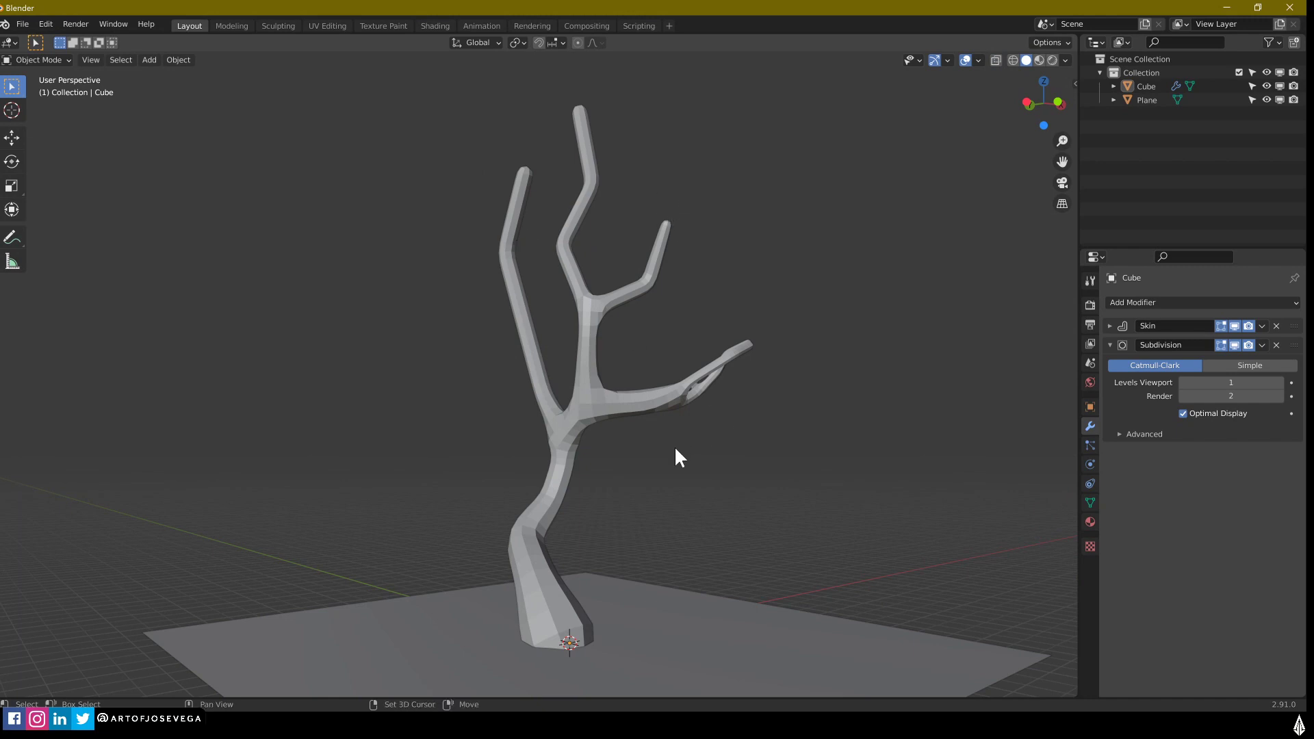
pyautogui.moveTo(675, 450); pyautogui.dragTo(603, 386, button='middle')
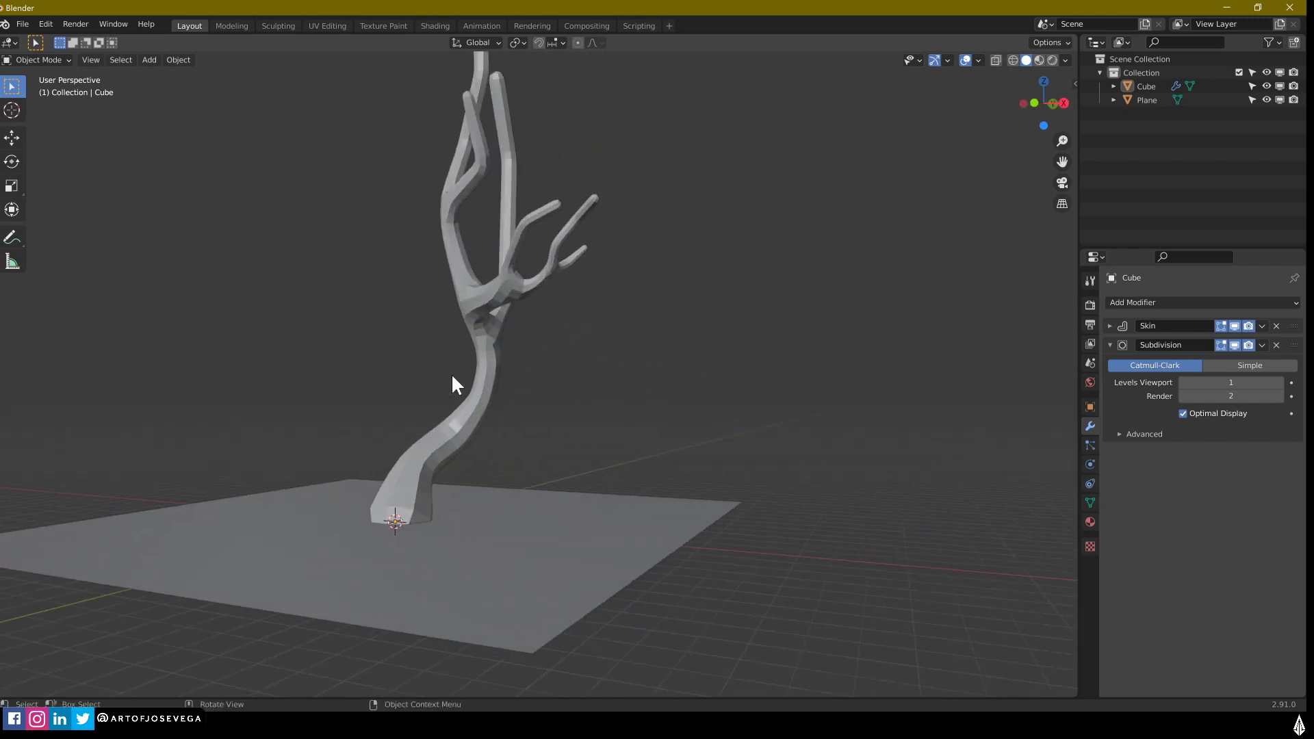
pyautogui.moveTo(453, 376); pyautogui.dragTo(581, 376, button='middle')
pyautogui.click(587, 293)
pyautogui.rightClick(590, 297)
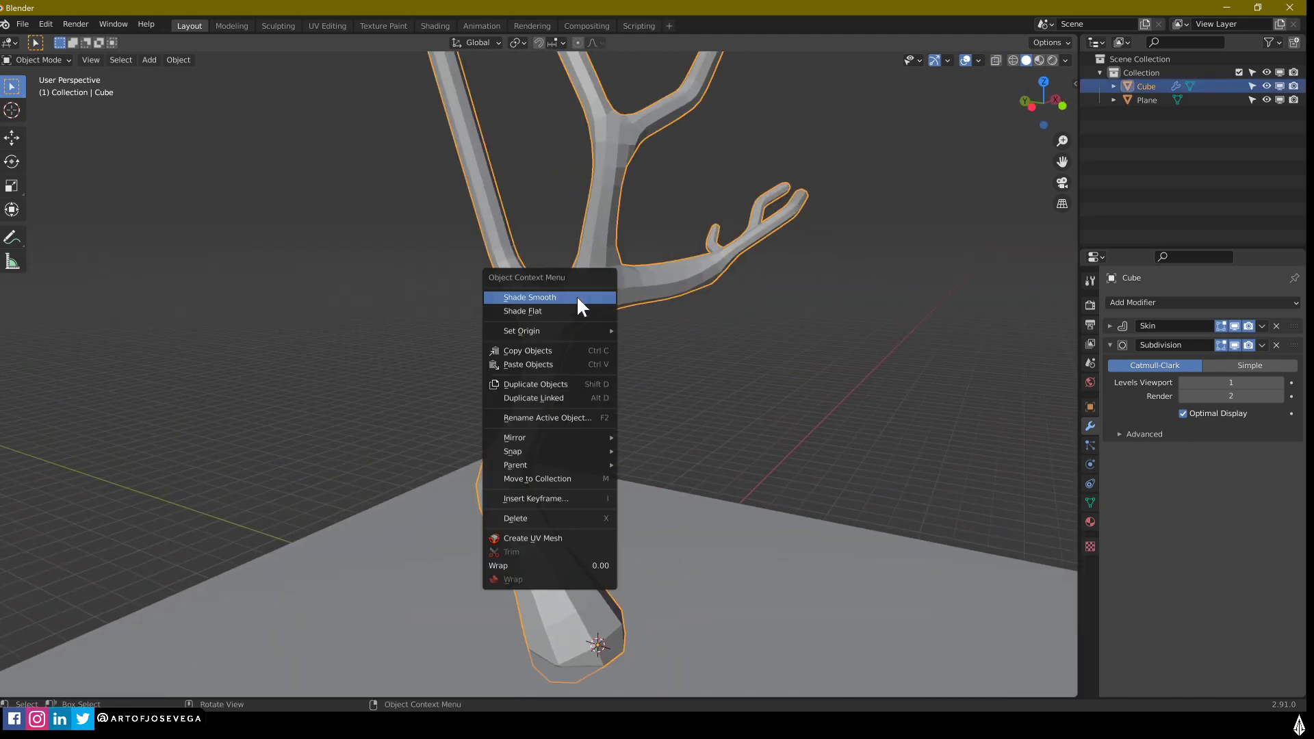
pyautogui.click(551, 298)
pyautogui.click(687, 371)
pyautogui.moveTo(687, 371); pyautogui.dragTo(728, 427, button='middle')
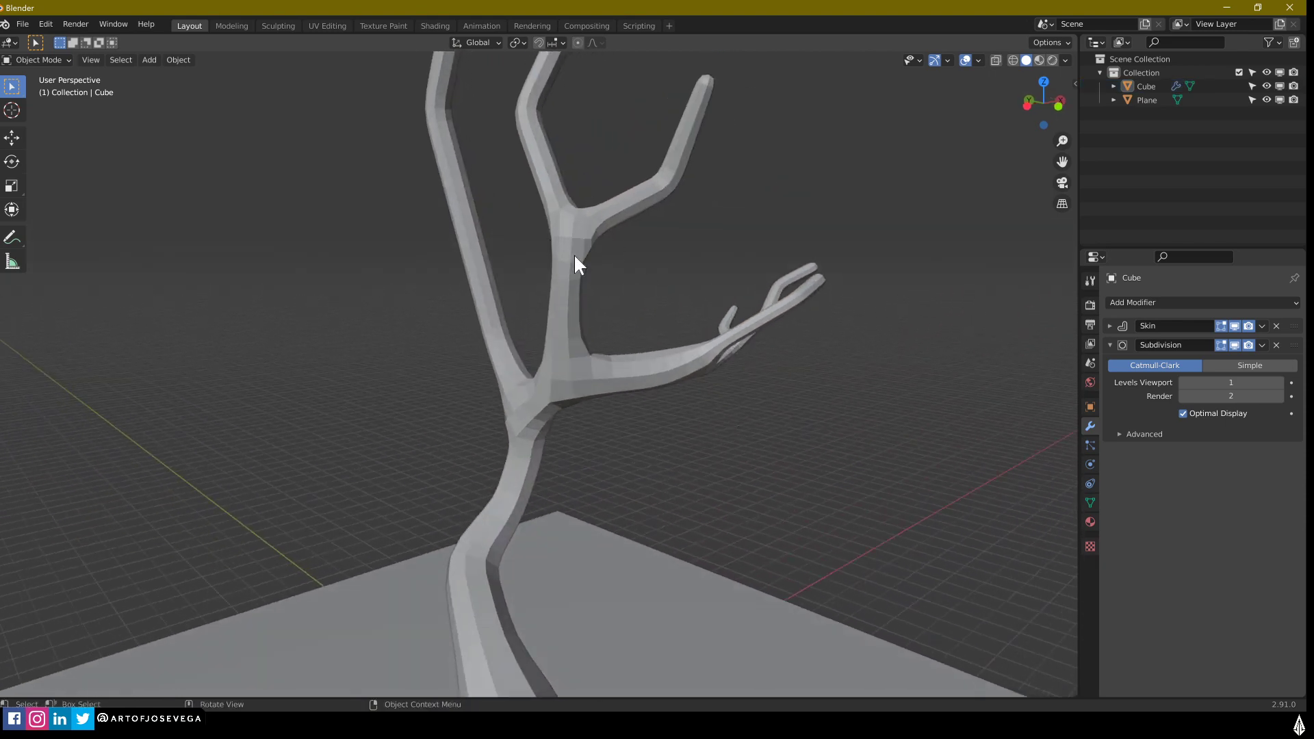
pyautogui.click(559, 382)
pyautogui.rightClick(560, 382)
pyautogui.click(573, 392)
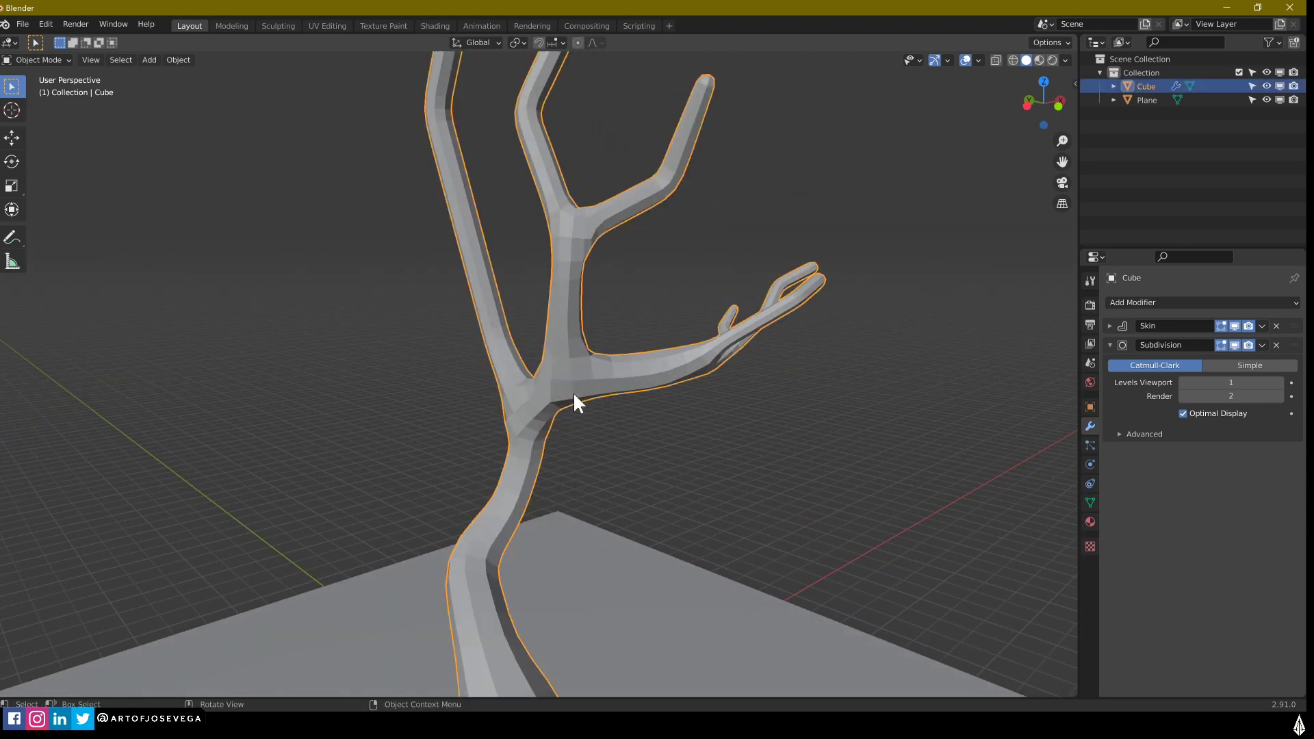
pyautogui.keyDown('shift'); pyautogui.moveTo(752, 448); pyautogui.dragTo(744, 378, button='middle'); pyautogui.keyUp('shift')
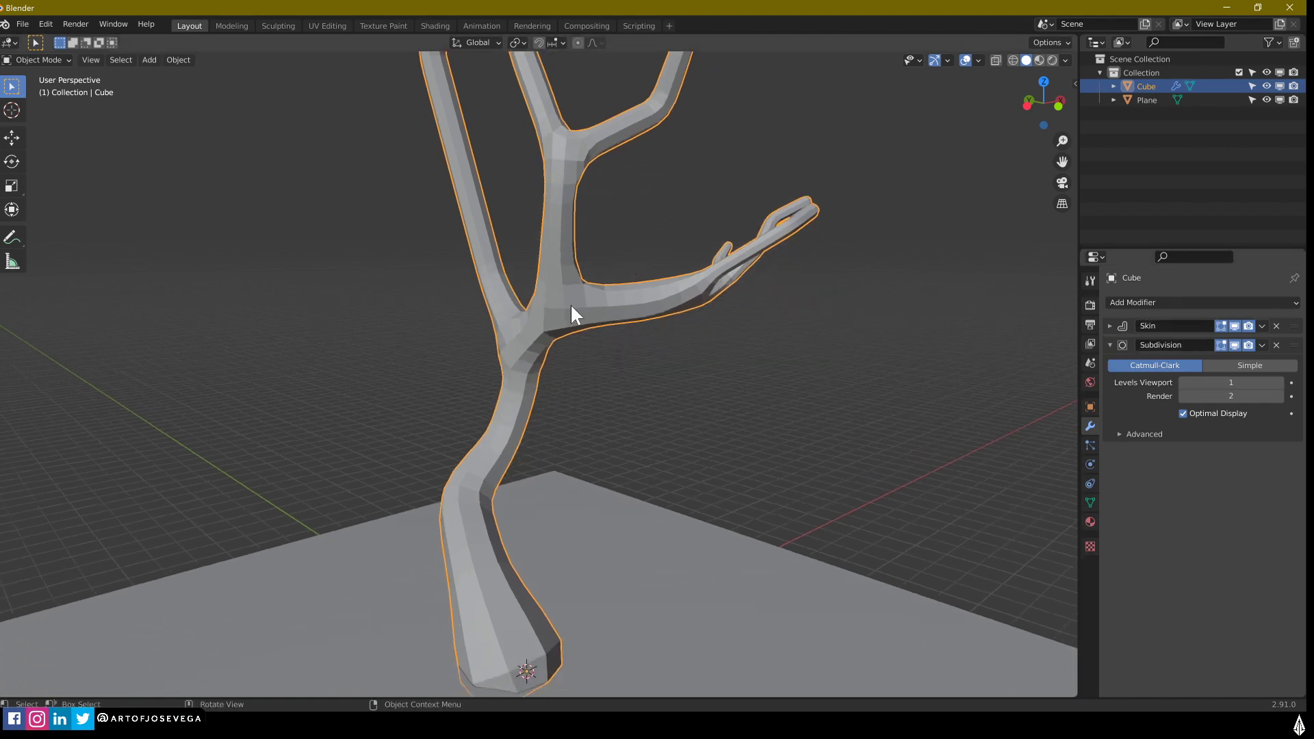
pyautogui.moveTo(540, 413); pyautogui.dragTo(615, 348, button='middle')
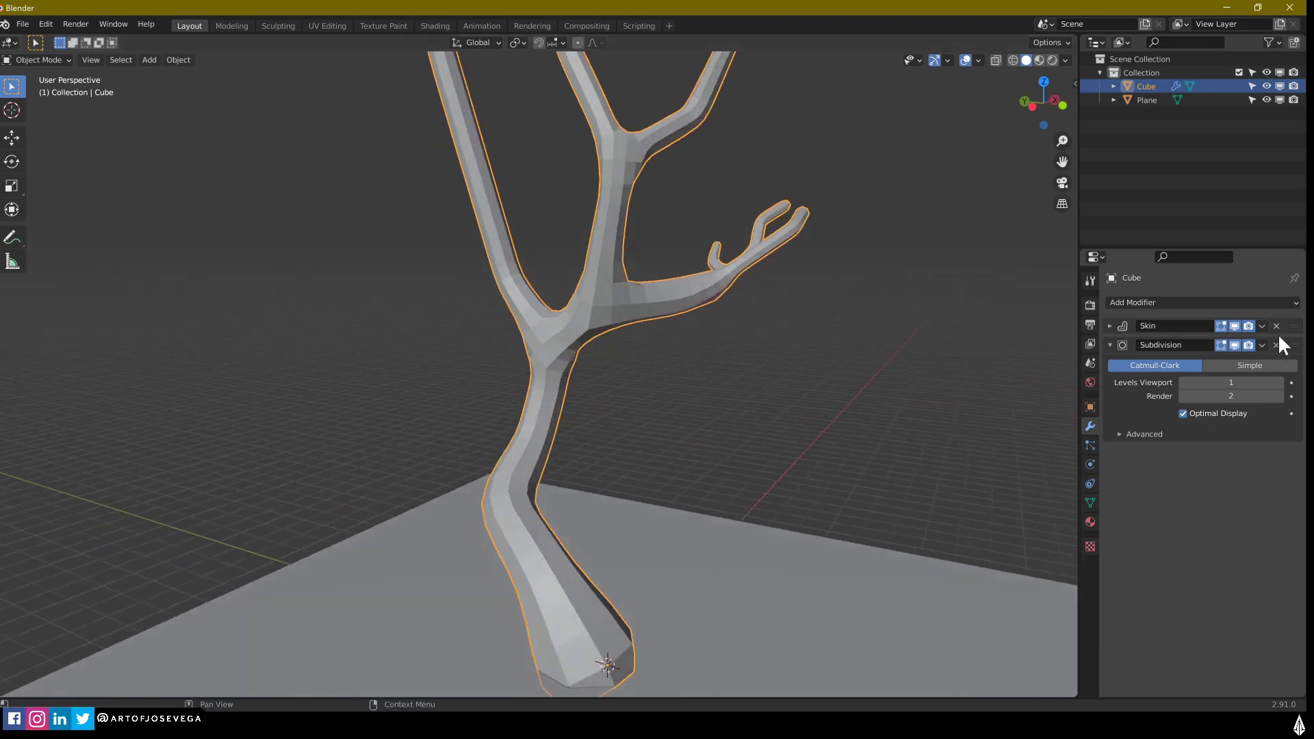
# Step: Temporarily hide the Subdivision and Skin modifiers in the viewport to compare the tree's form, and show them again
pyautogui.click(1234, 344)
pyautogui.click(1235, 325)
pyautogui.moveTo(883, 383); pyautogui.dragTo(692, 426, button='middle')
pyautogui.click(1234, 326)
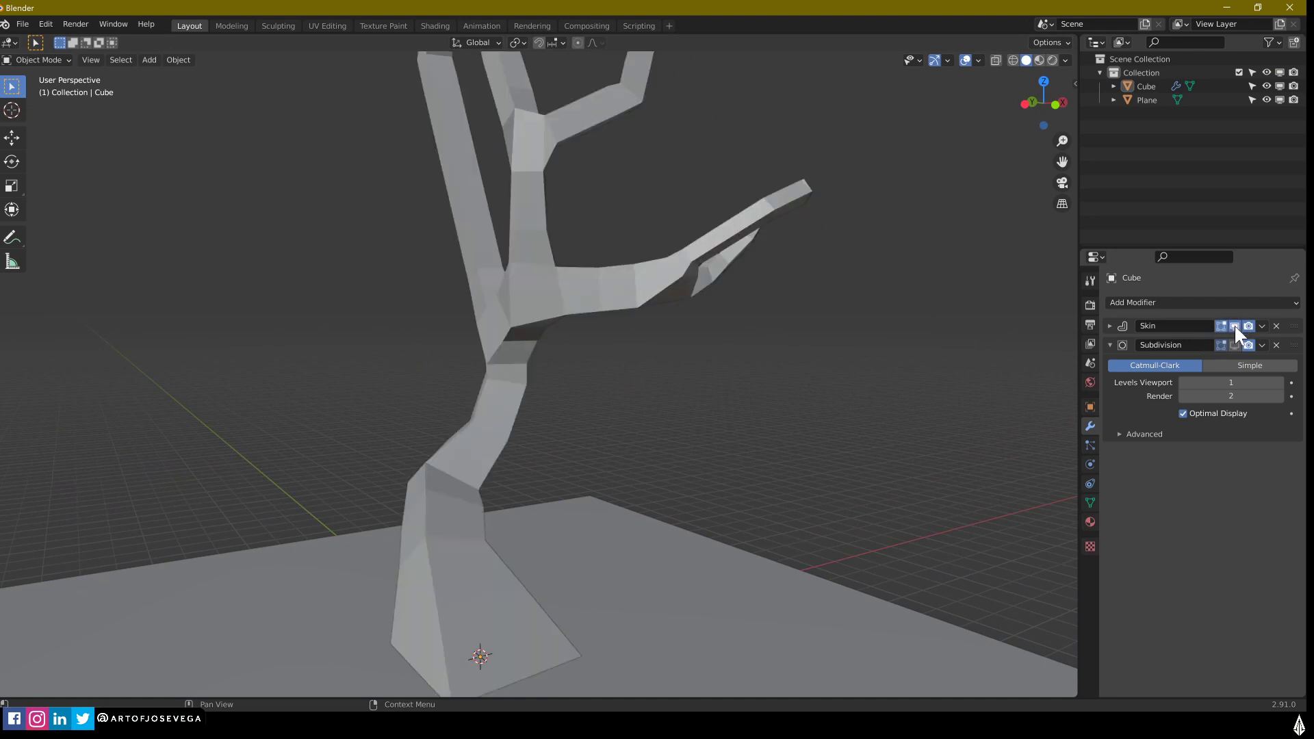
pyautogui.click(1234, 345)
pyautogui.moveTo(601, 402); pyautogui.dragTo(624, 336, button='middle')
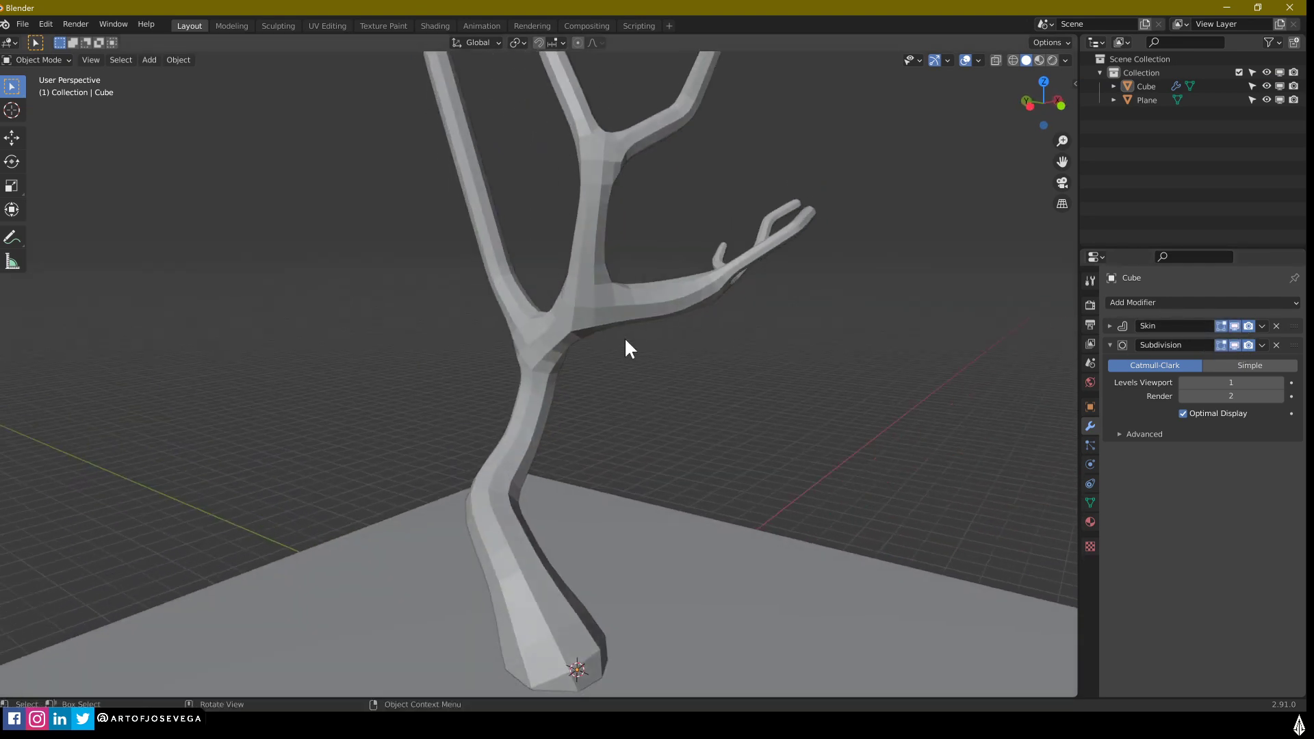
# Step: Subdivide the tall, unforked branch rising from the trunk's fork in Edit Mode to add vertices along its length
pyautogui.moveTo(597, 438); pyautogui.dragTo(555, 336, button='middle')
pyautogui.click(556, 335)
pyautogui.press('Tab')
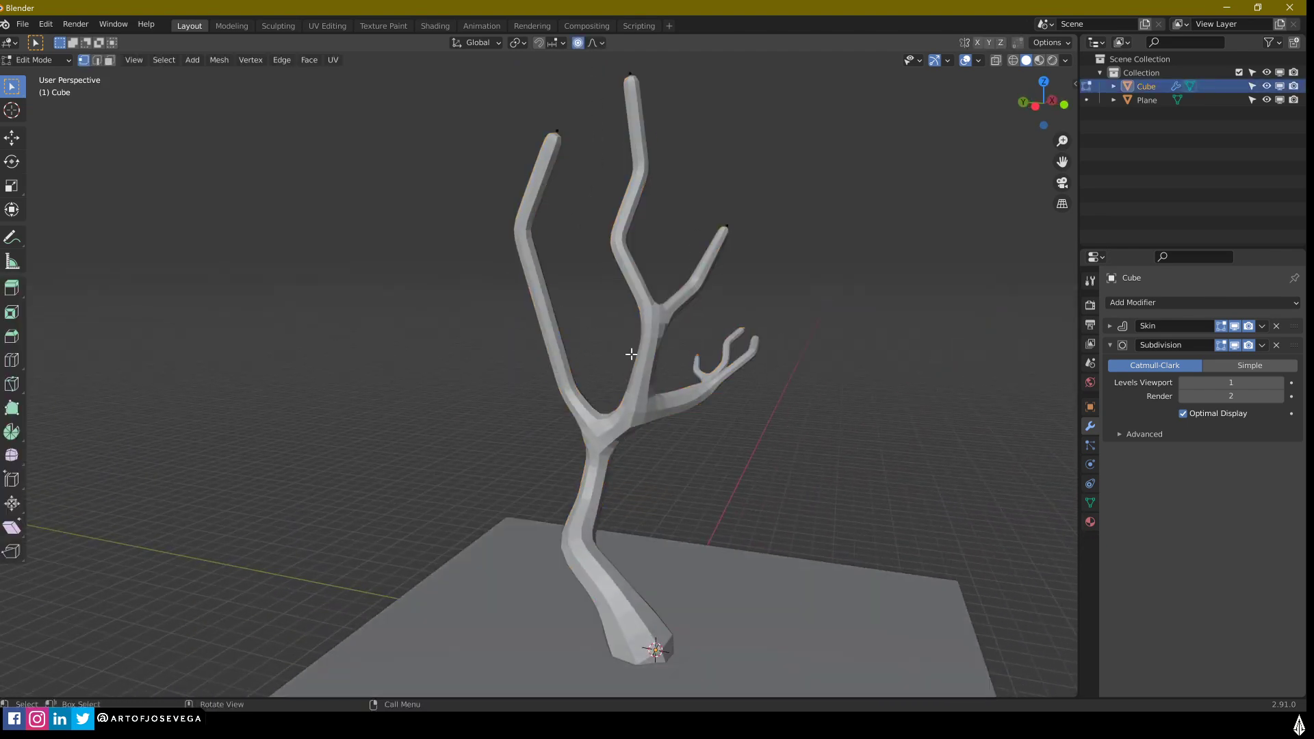
pyautogui.scroll(3, 555, 336)
pyautogui.moveTo(464, 122); pyautogui.dragTo(601, 423)
pyautogui.rightClick(542, 317)
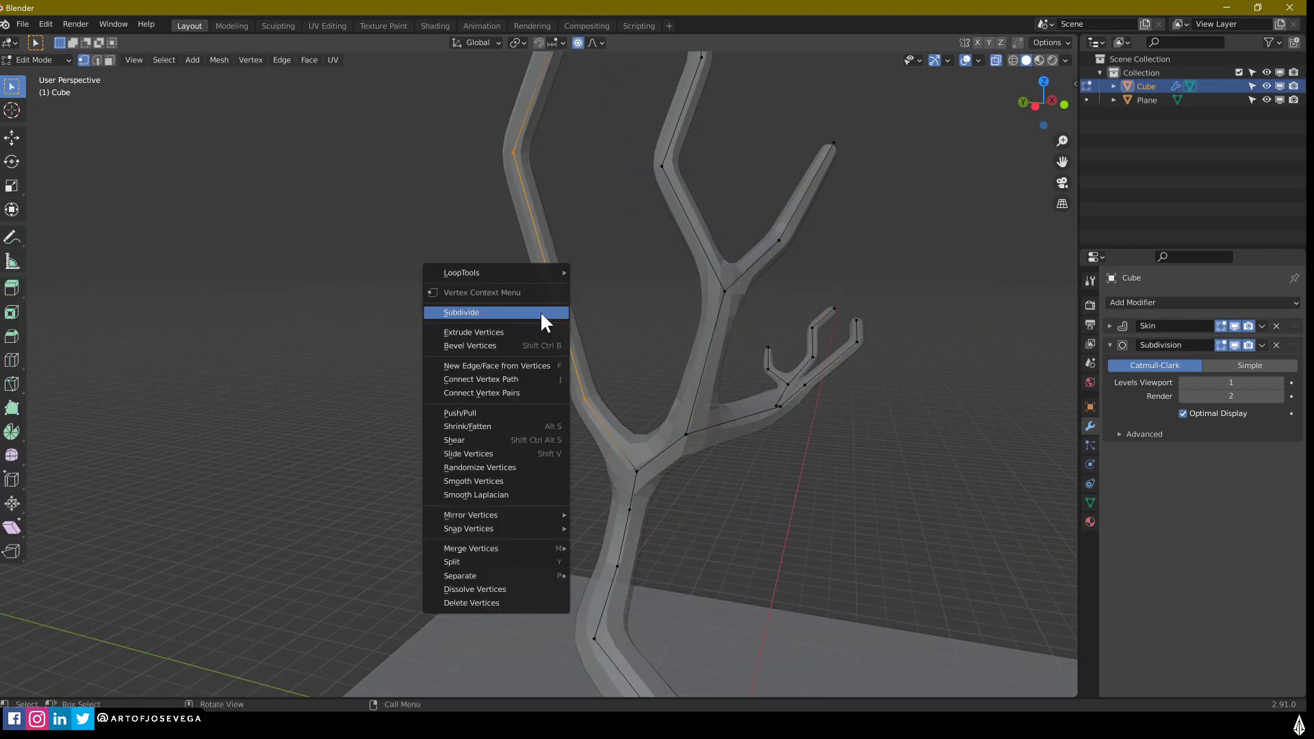
pyautogui.click(543, 317)
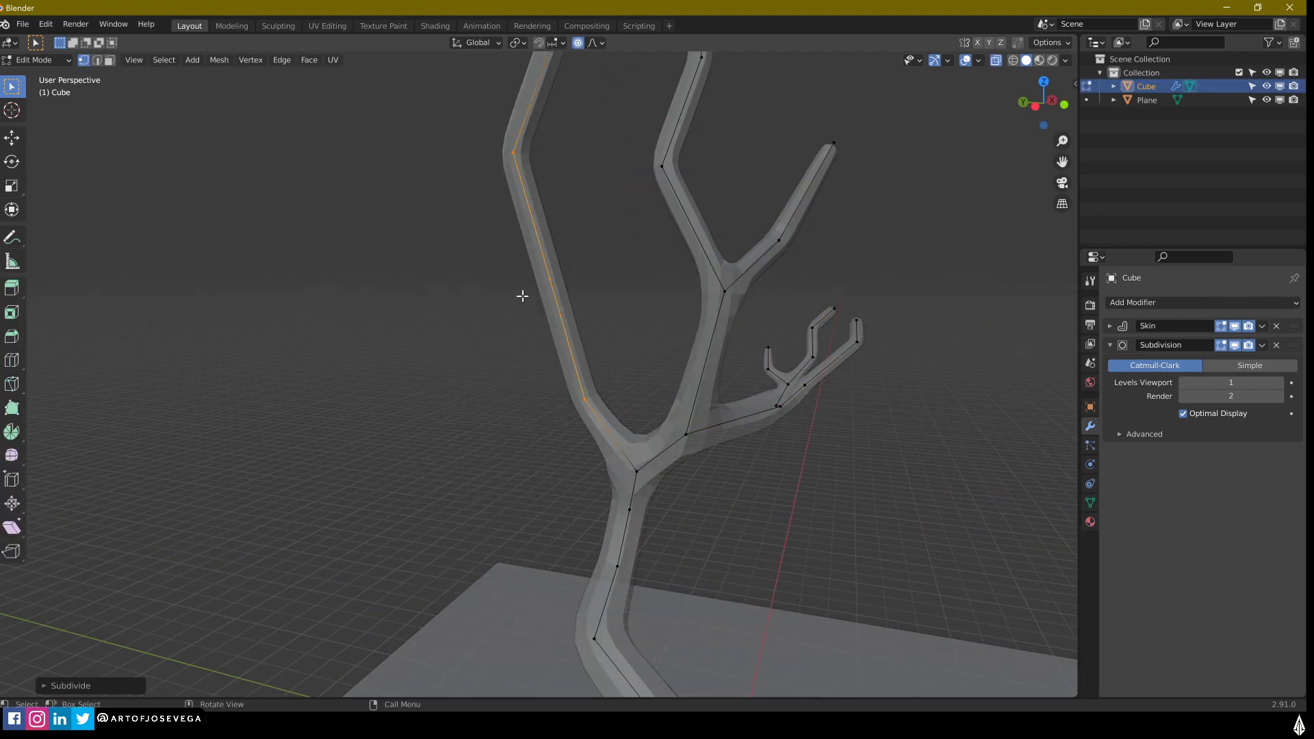
# Step: Turn off proportional editing and move the middle vertex of the tall unforked branch's lower section down toward the trunk's fork
pyautogui.press('g')
pyautogui.click(565, 302)
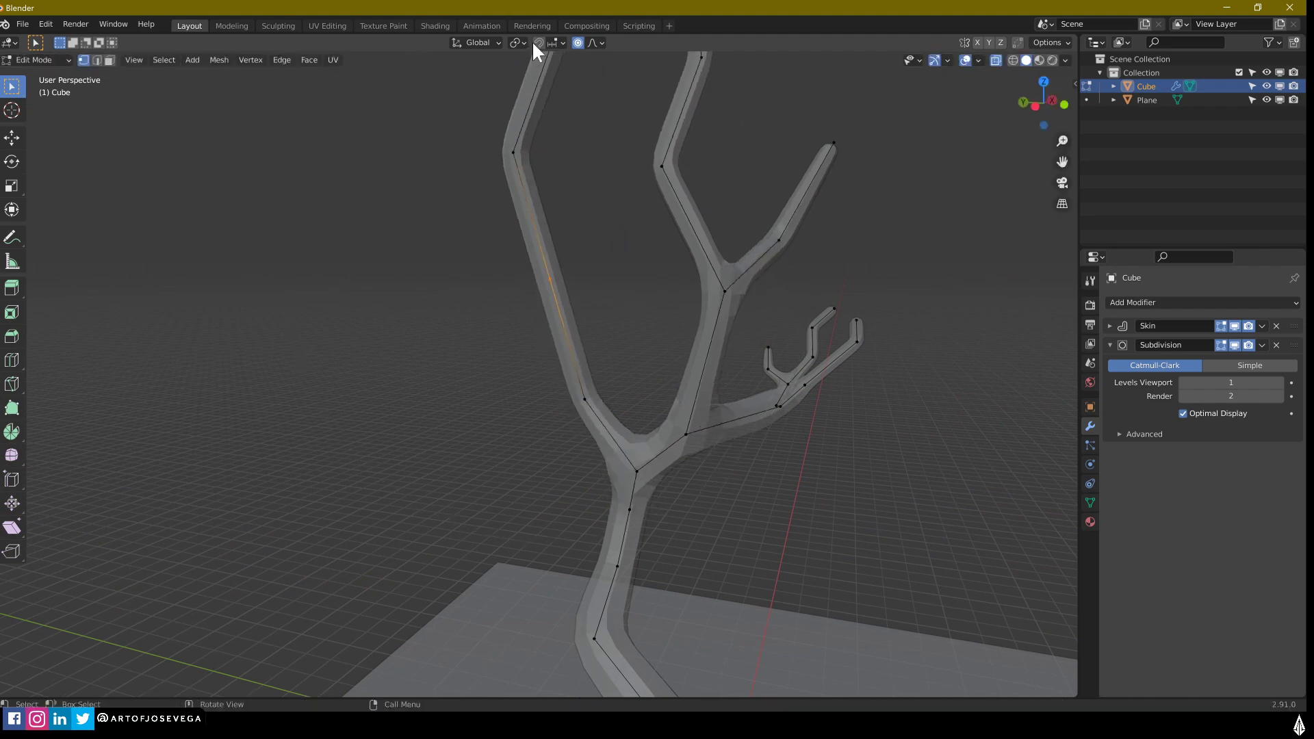
pyautogui.press('g')
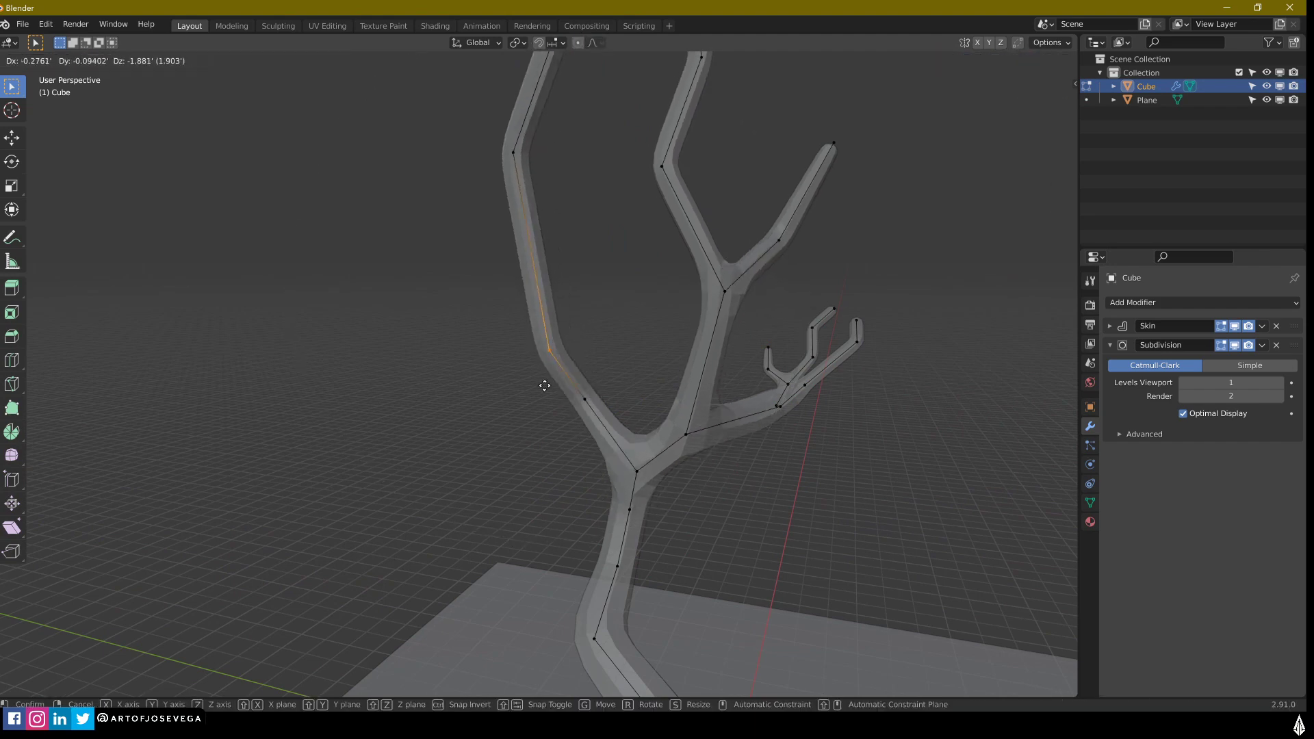
pyautogui.click(539, 354)
# Step: Extrude a new two-segment side branch outward from the moved vertex
pyautogui.press('e')
pyautogui.click(439, 326)
pyautogui.moveTo(440, 325); pyautogui.dragTo(562, 439, button='middle')
pyautogui.press('e')
pyautogui.click(484, 466)
pyautogui.moveTo(484, 467); pyautogui.dragTo(585, 328, button='middle')
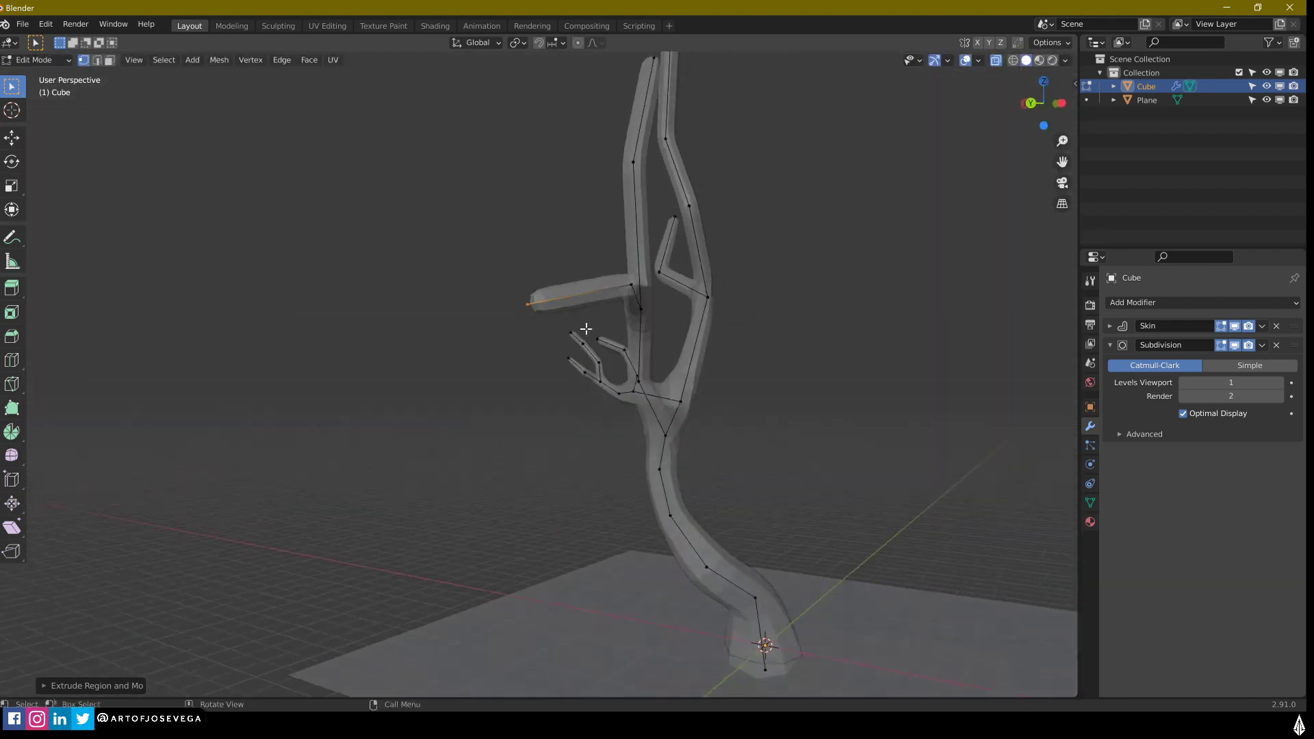
# Step: Angle the new side branch's tip upward and raise its bend vertex slightly to give it a natural curve
pyautogui.click(491, 225)
pyautogui.moveTo(477, 278); pyautogui.dragTo(563, 318)
pyautogui.press('g')
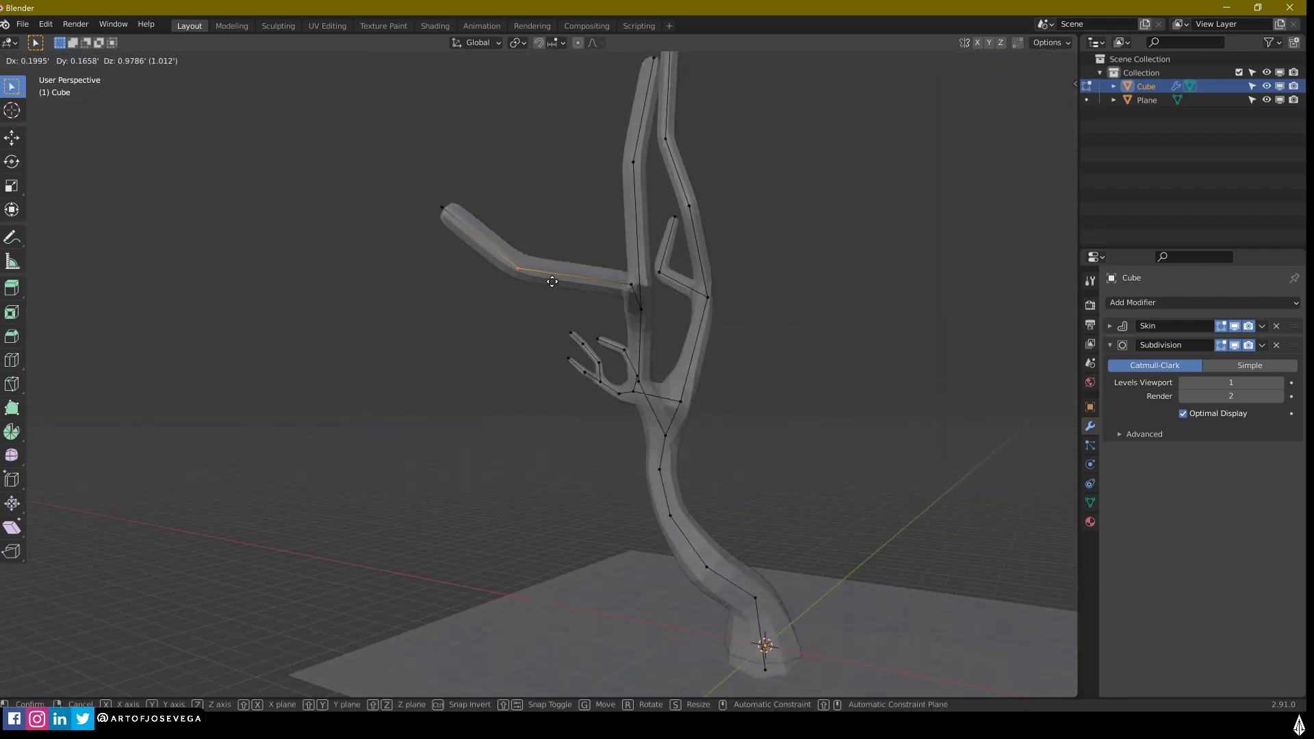
pyautogui.click(538, 277)
# Step: Taper the new side branch by shrinking the skin radius at its tip to about 0.33 and reducing it at the bend
pyautogui.moveTo(507, 249); pyautogui.dragTo(507, 249)
pyautogui.press('s')
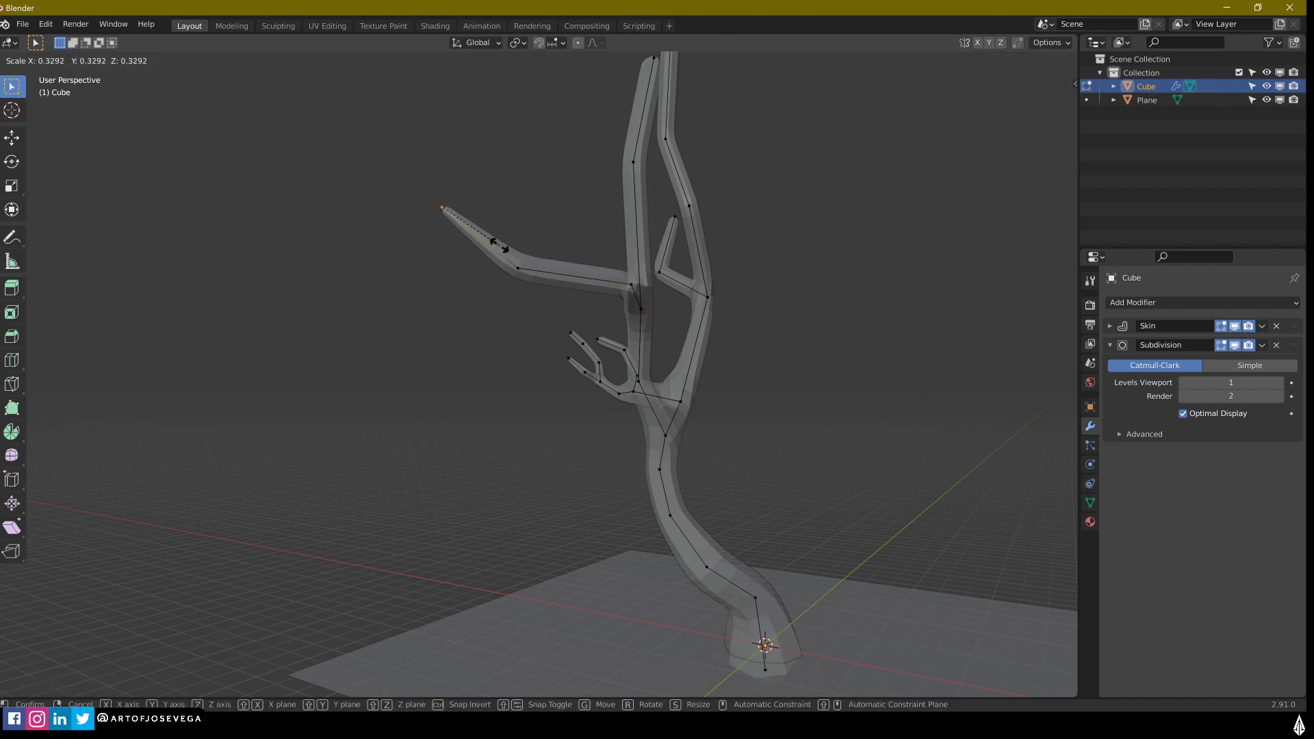
pyautogui.click(498, 246)
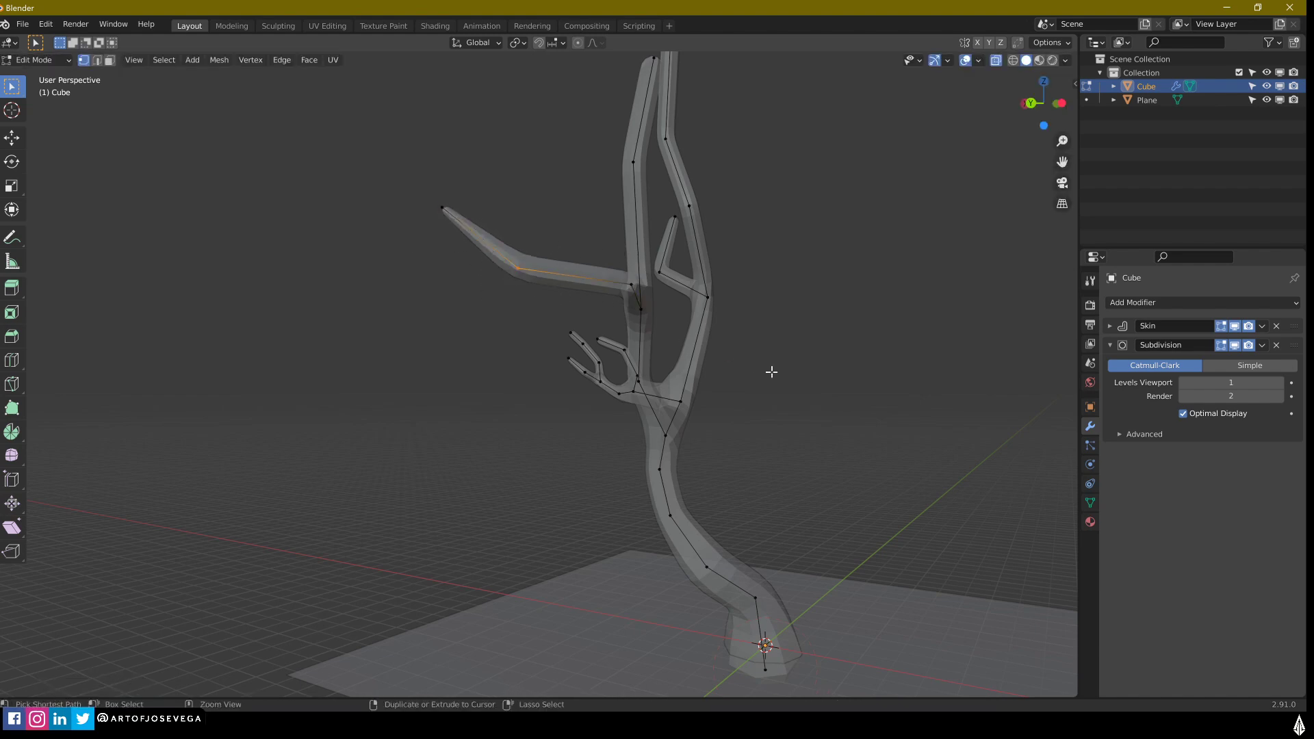
pyautogui.hotkey('ctrl', 'a')
pyautogui.click(651, 332)
# Step: Leave Edit Mode, turn off X-ray display and deselect the tree to review its overall form
pyautogui.press('Tab')
pyautogui.hotkey('alt', 'z')
pyautogui.click(911, 397)
pyautogui.moveTo(911, 397); pyautogui.dragTo(832, 408, button='middle')
pyautogui.scroll(-5, 753, 424)
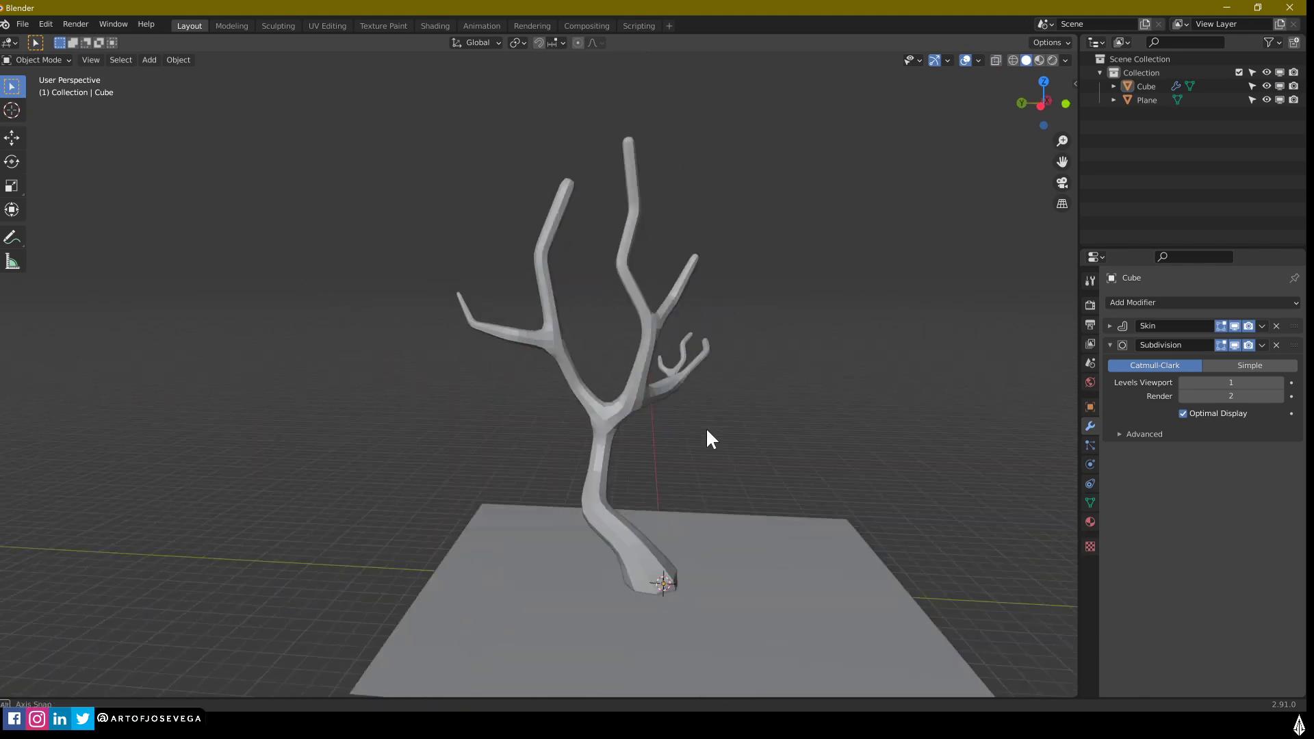
pyautogui.moveTo(707, 437); pyautogui.dragTo(657, 420, button='middle')
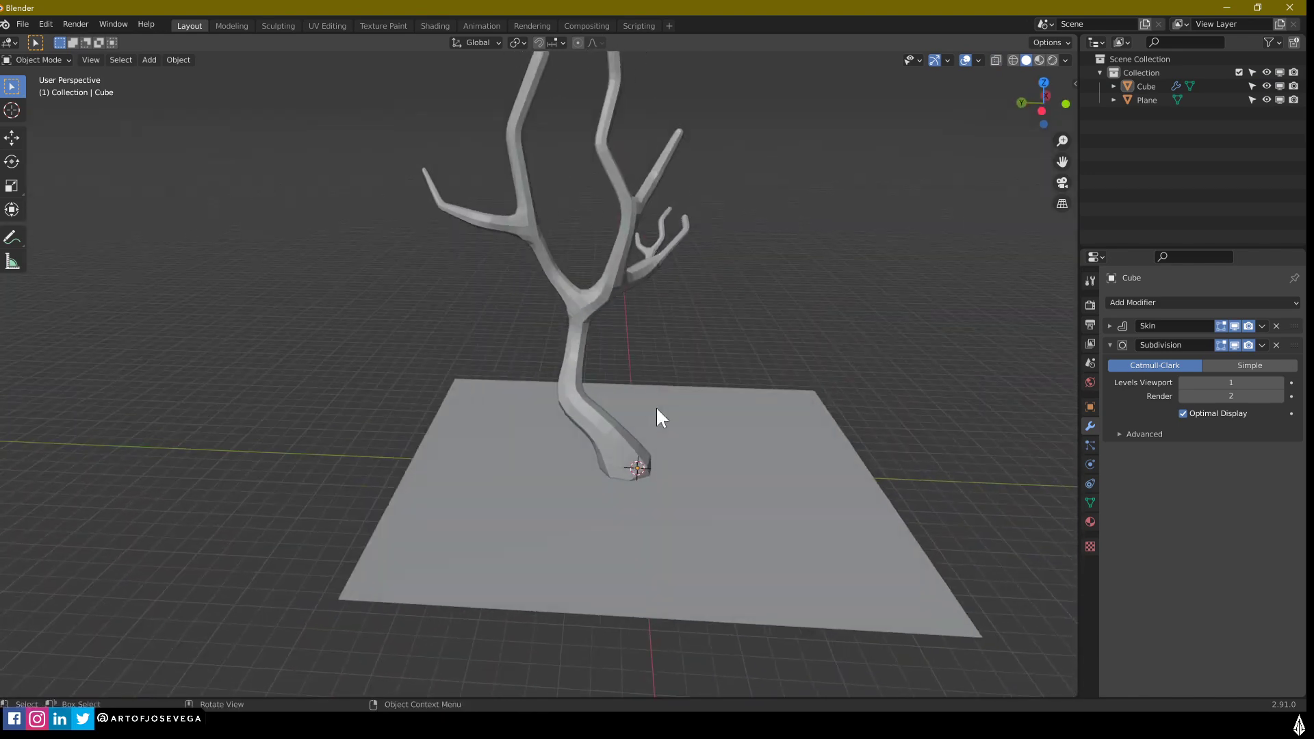
# Step: Duplicate the whole tree and place the copy beyond the ground plane as a backup
pyautogui.click(592, 293)
pyautogui.moveTo(592, 294); pyautogui.dragTo(513, 368, button='middle')
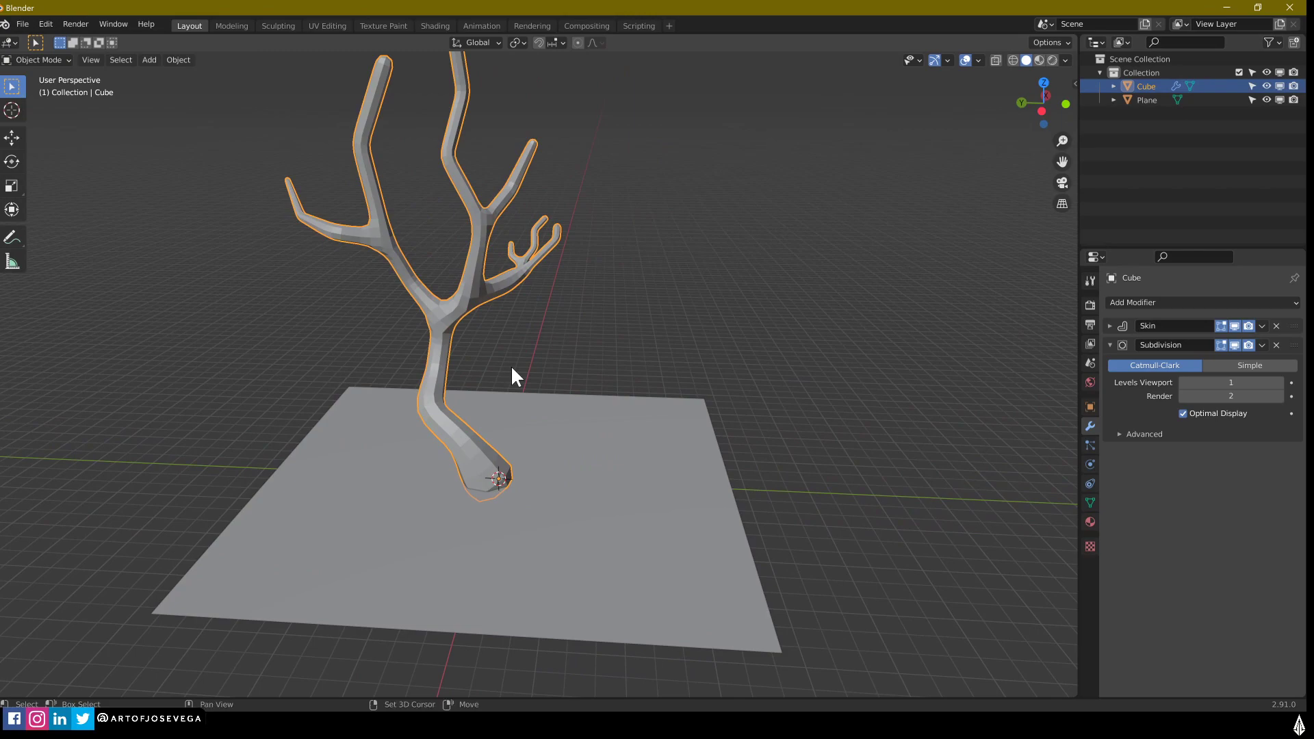
pyautogui.hotkey('shift', 'd')
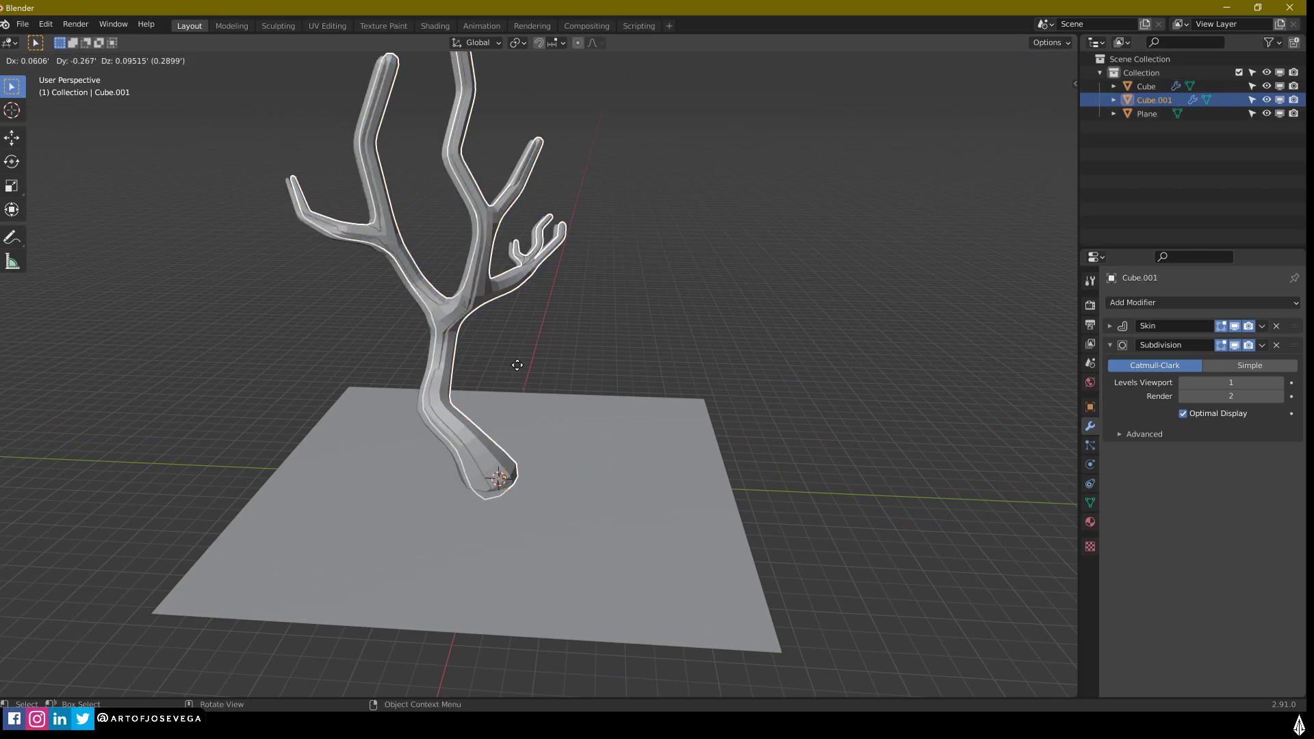
pyautogui.click(630, 250)
pyautogui.moveTo(630, 251); pyautogui.dragTo(427, 293, button='middle')
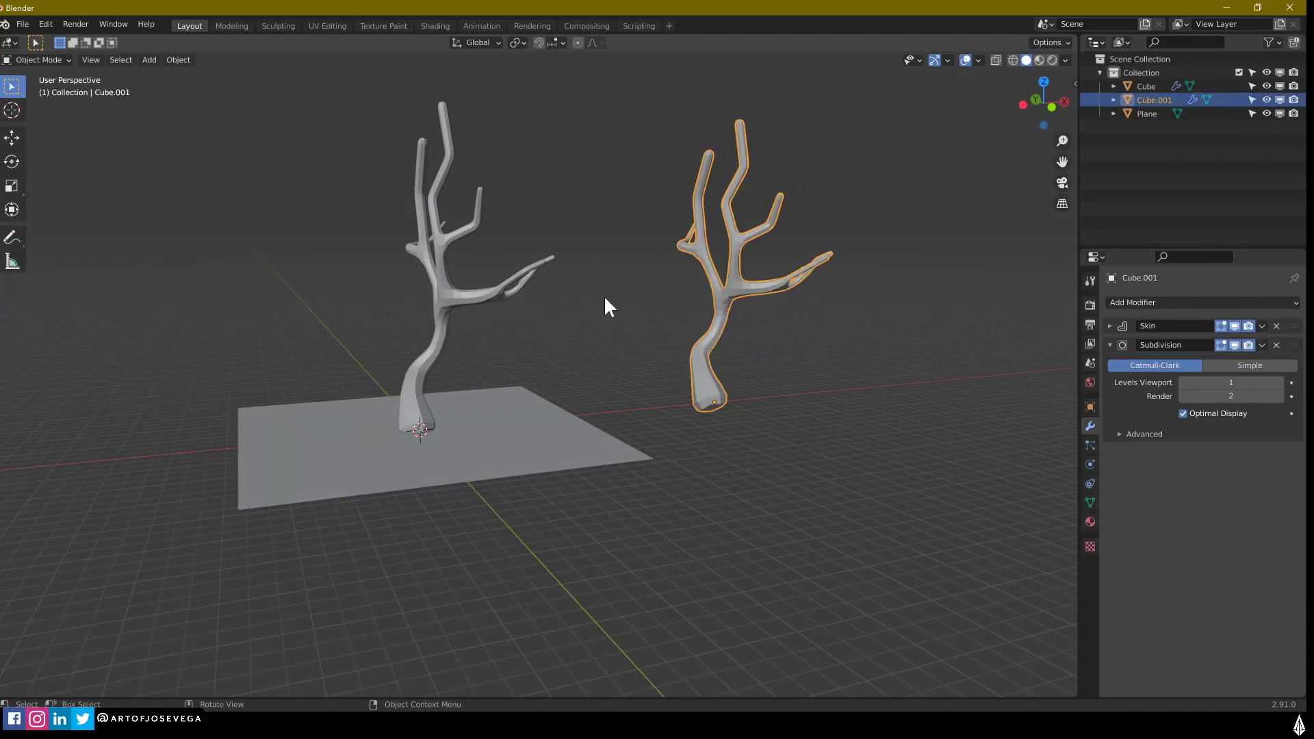
# Step: Convert the original tree on the plane to a real mesh, baking in its Skin and Subdivision modifiers
pyautogui.scroll(2, 603, 295)
pyautogui.keyDown('shift'); pyautogui.moveTo(604, 294); pyautogui.dragTo(682, 405, button='middle'); pyautogui.keyUp('shift')
pyautogui.click(496, 390)
pyautogui.scroll(3, 572, 387)
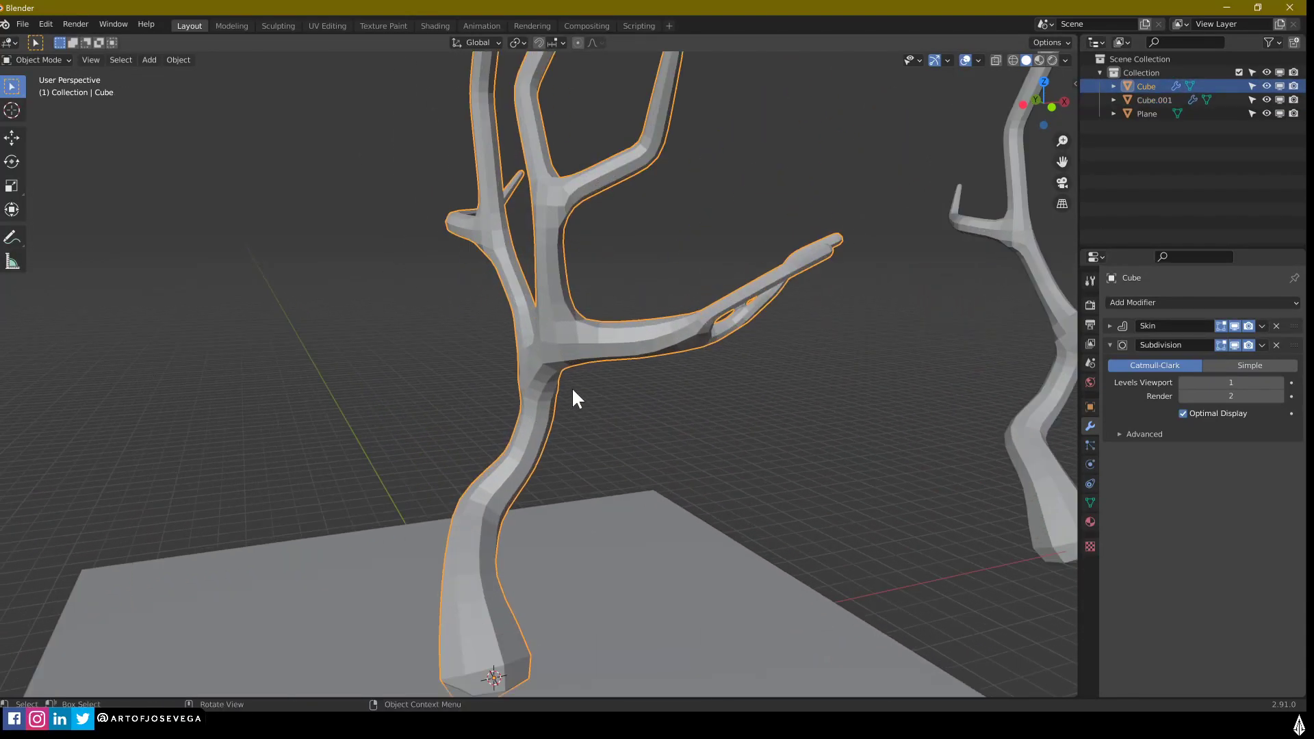
pyautogui.moveTo(572, 387); pyautogui.dragTo(637, 352, button='middle')
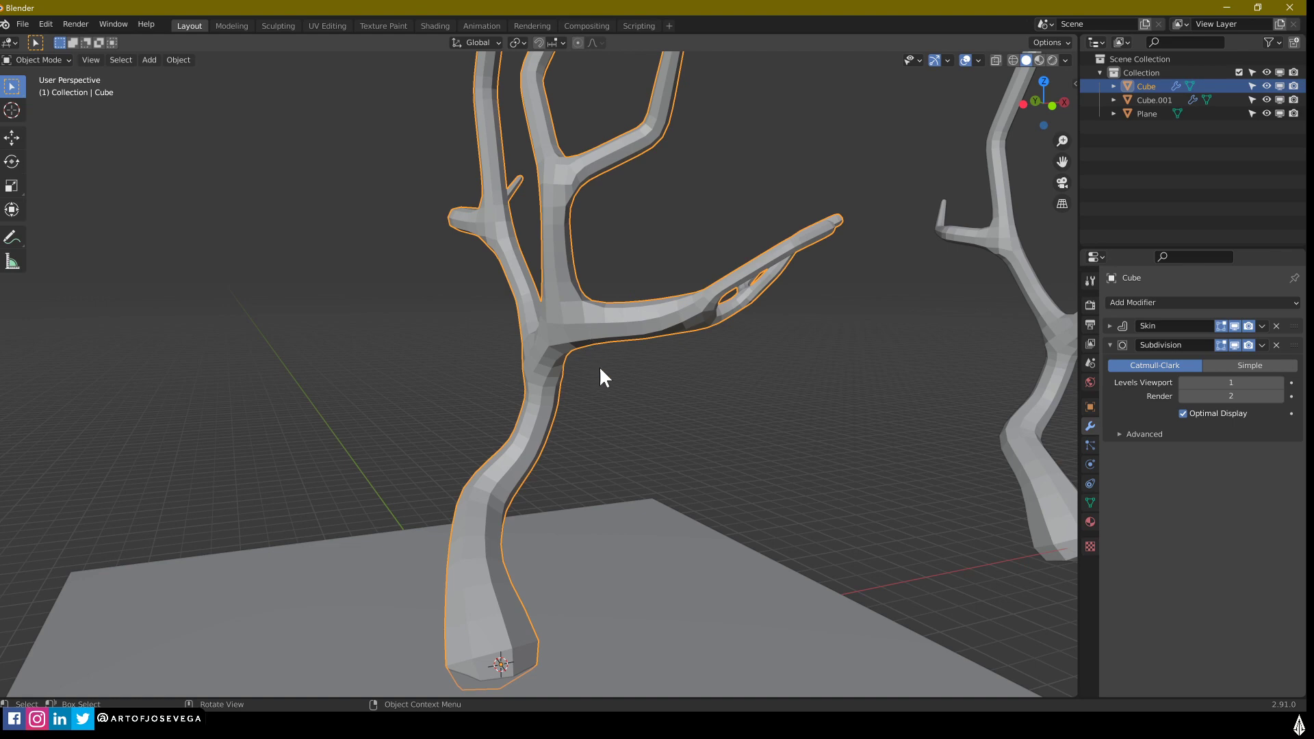
pyautogui.moveTo(601, 376)
pyautogui.mouseDown(button='middle')
pyautogui.moveTo(584, 401)
pyautogui.moveTo(615, 390)
pyautogui.mouseUp(button='middle')
pyautogui.rightClick(761, 409)
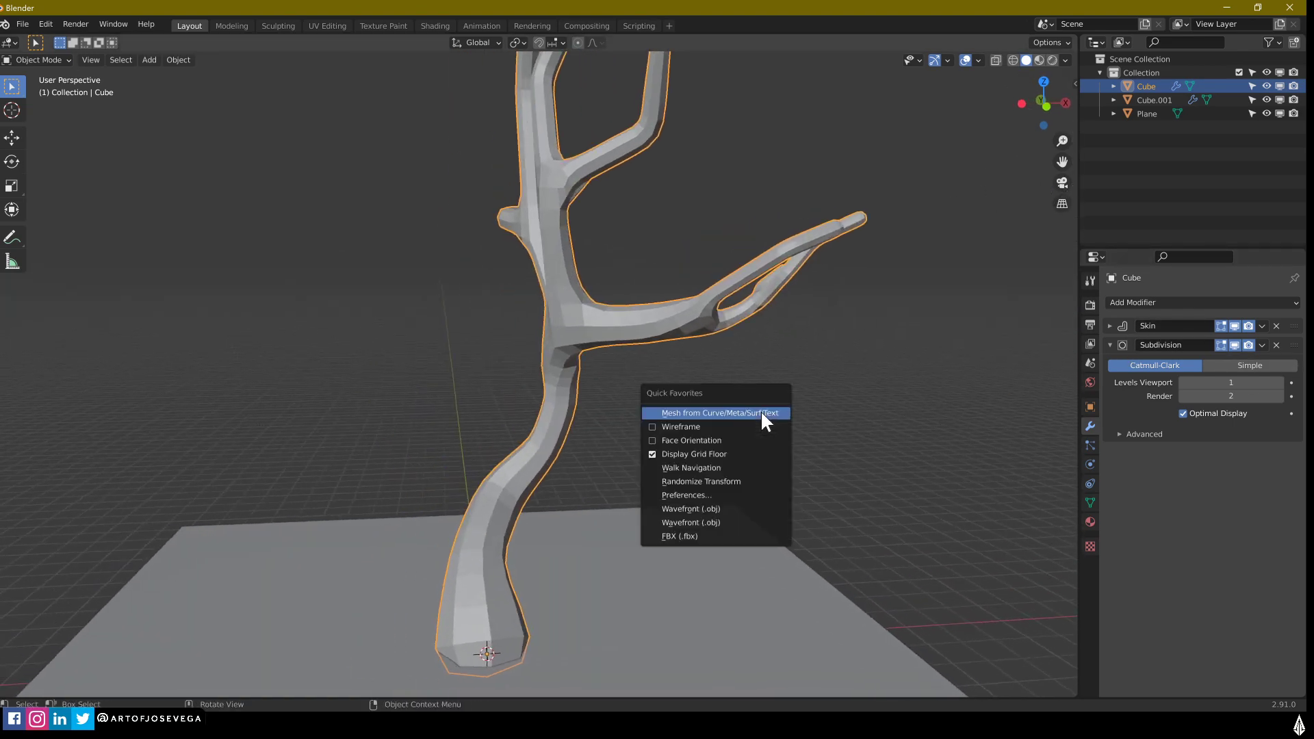
pyautogui.click(762, 410)
# Step: Inspect the converted tree's mesh in Edit Mode, return to Object Mode and apply Shade Smooth
pyautogui.hotkey('ctrl', 'Tab')
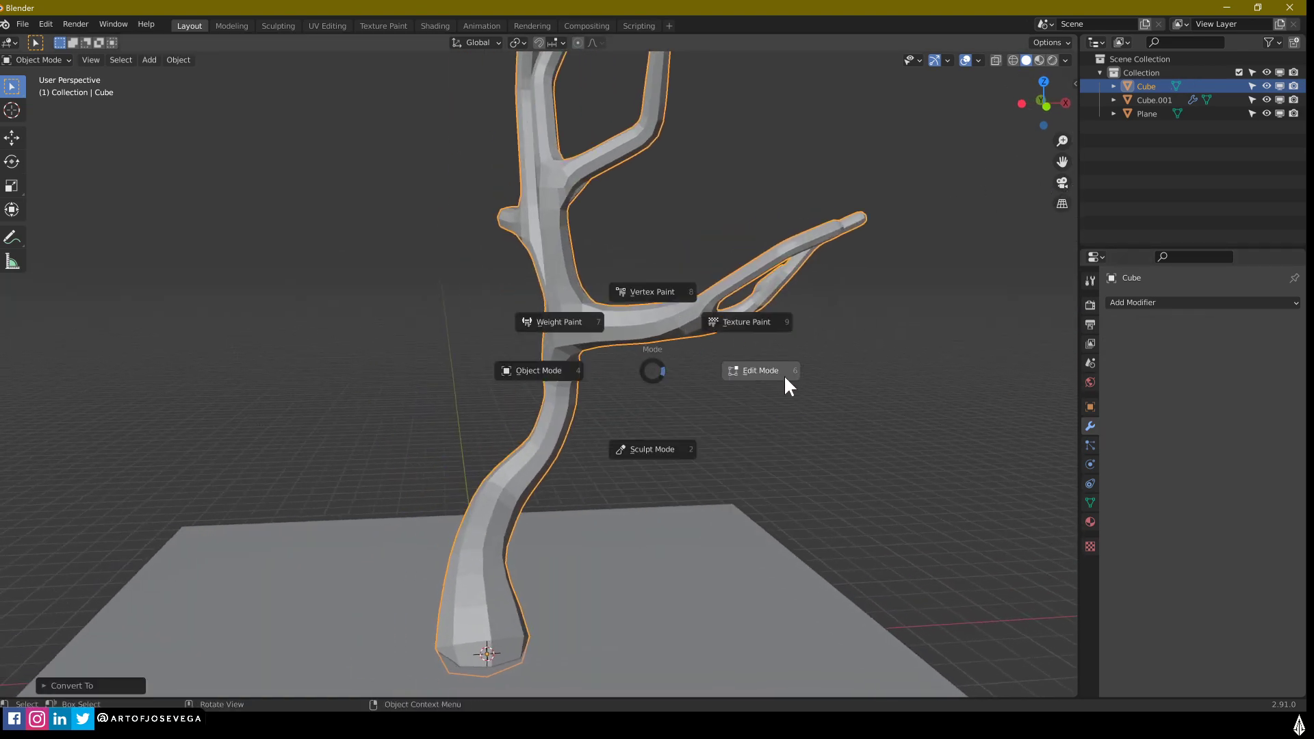
pyautogui.click(783, 375)
pyautogui.moveTo(602, 364); pyautogui.dragTo(579, 294, button='middle')
pyautogui.press('Tab')
pyautogui.rightClick(579, 295)
pyautogui.click(573, 299)
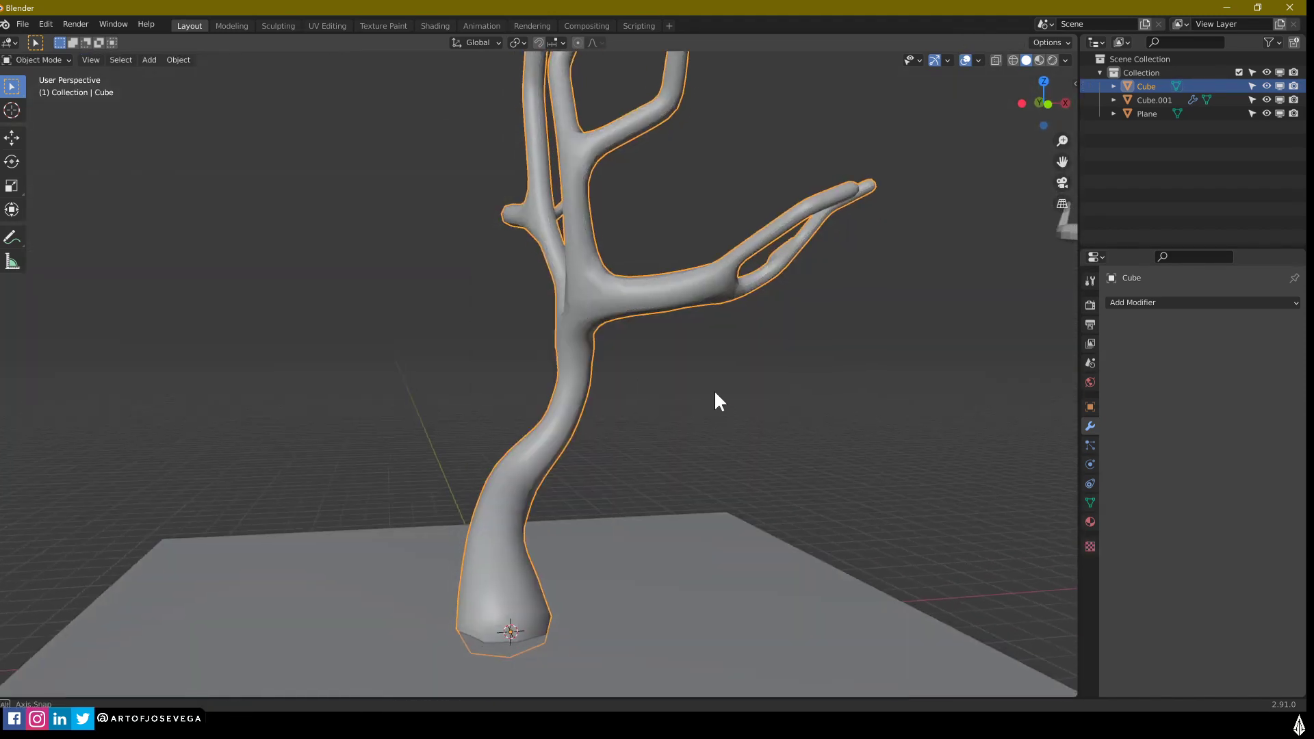
# Step: Enable Auto Smooth in the converted tree's normals settings at 30° and view the shading from several angles
pyautogui.moveTo(717, 401); pyautogui.dragTo(661, 377, button='middle')
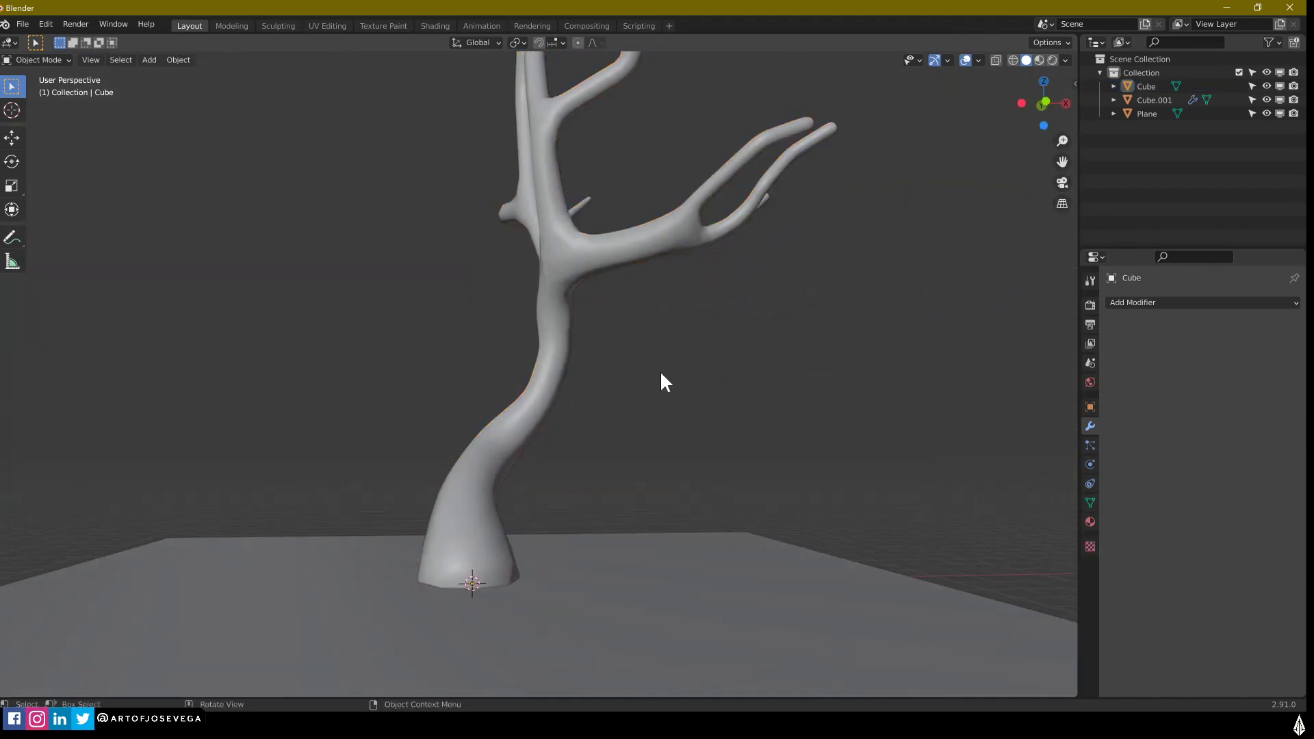
pyautogui.click(1090, 503)
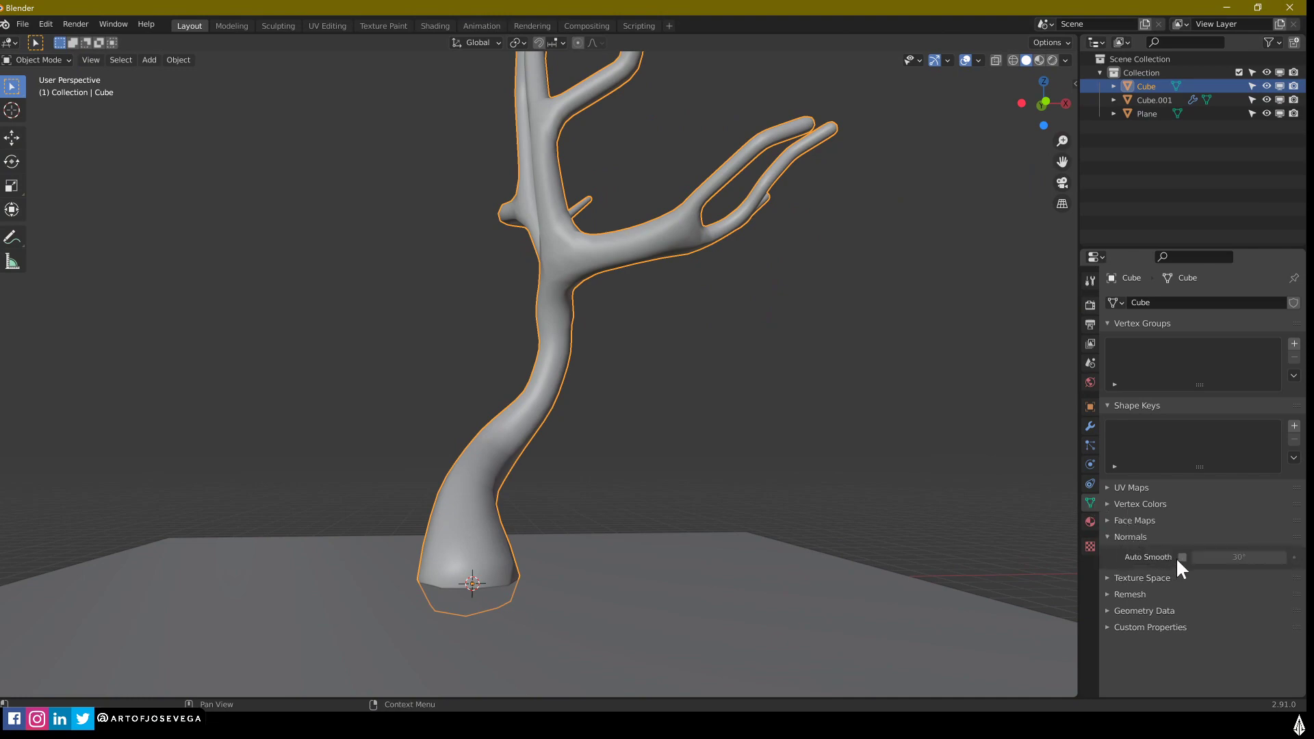
pyautogui.click(1181, 557)
pyautogui.moveTo(613, 355); pyautogui.dragTo(747, 401, button='middle')
pyautogui.click(733, 396)
pyautogui.moveTo(607, 318); pyautogui.dragTo(568, 383, button='middle')
# Step: Add a Subdivision Surface modifier to the converted tree and collapse its settings
pyautogui.click(1090, 427)
pyautogui.click(629, 364)
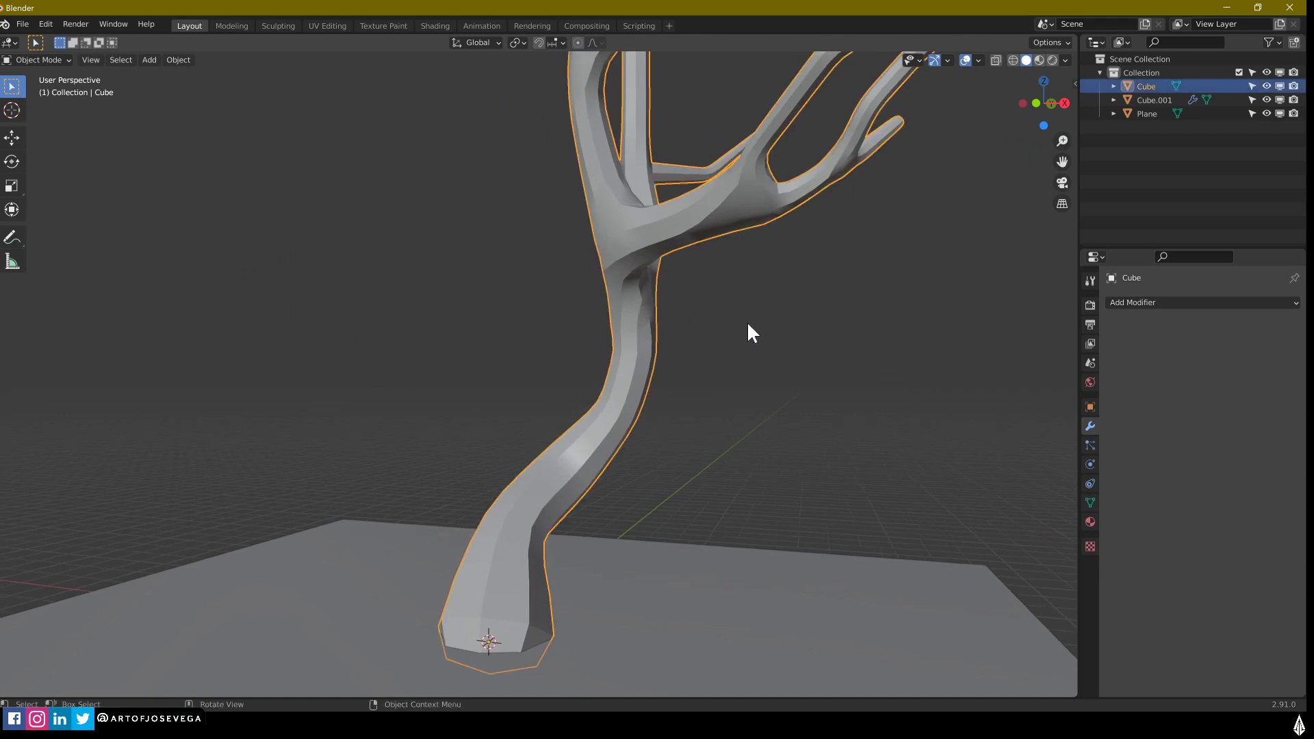
pyautogui.click(1141, 302)
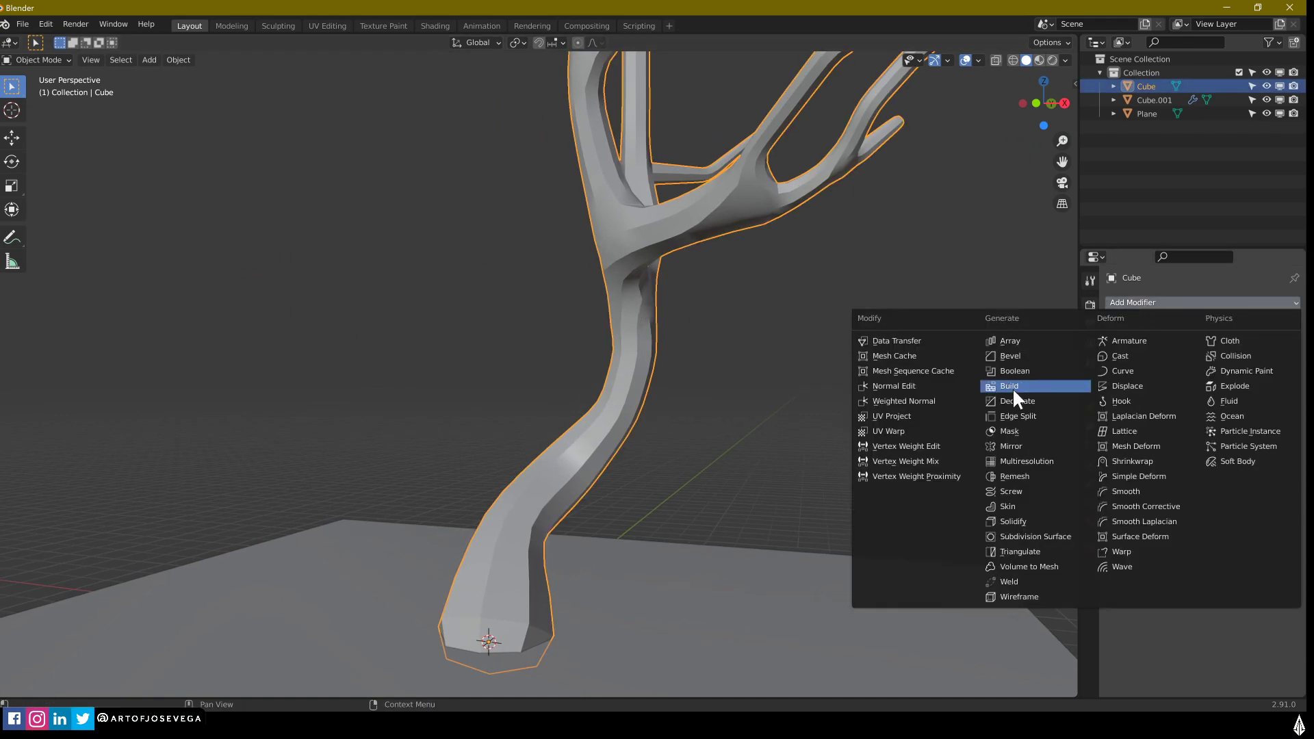
pyautogui.click(1052, 536)
pyautogui.click(1113, 319)
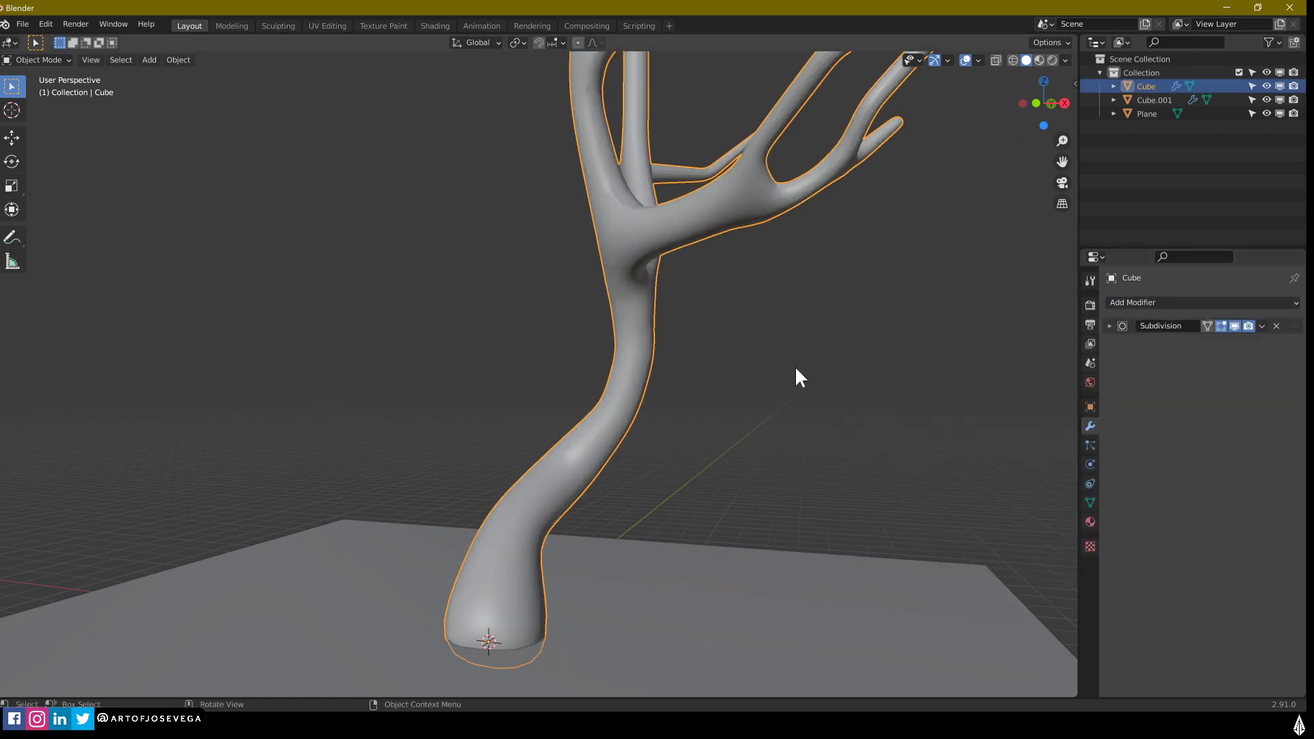
pyautogui.moveTo(796, 370)
pyautogui.mouseDown(button='middle')
pyautogui.moveTo(666, 398)
pyautogui.moveTo(800, 373)
pyautogui.mouseUp(button='middle')
# Step: Add a Displace modifier after the Subdivision modifier and check its effect on the tree
pyautogui.click(1128, 302)
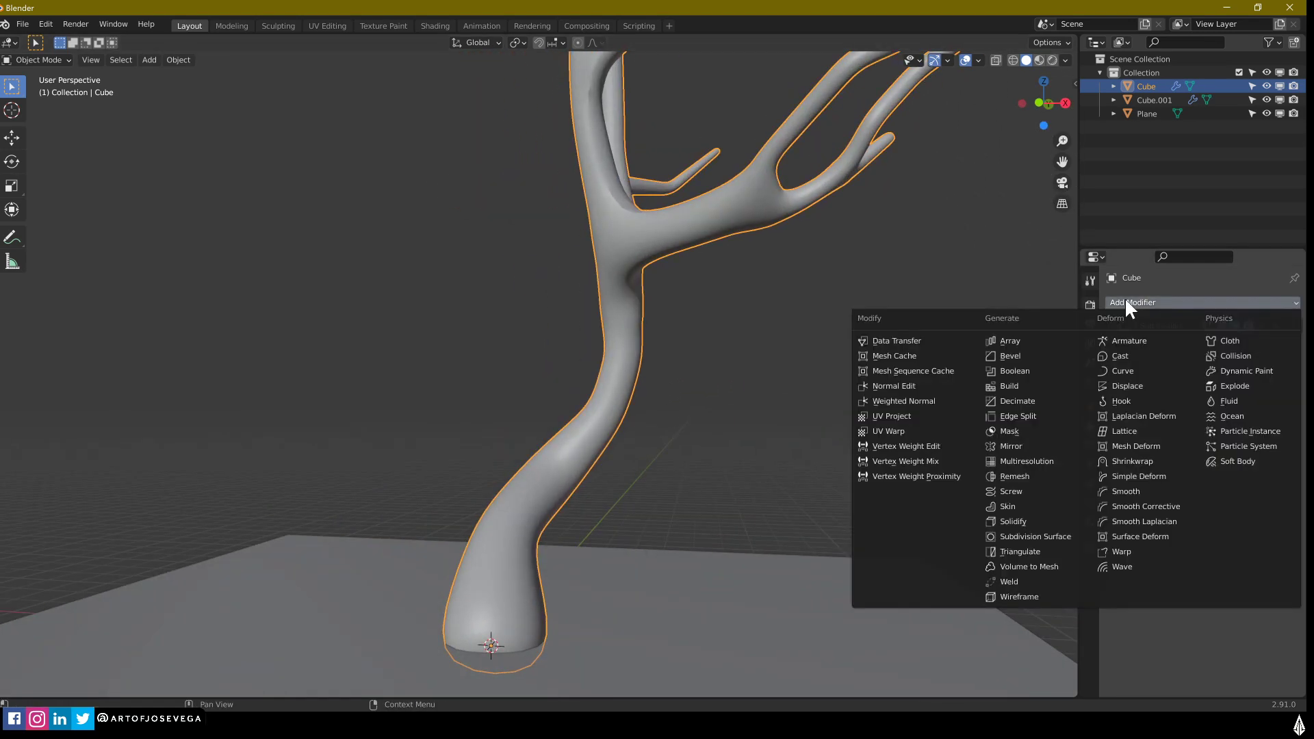
pyautogui.click(1126, 385)
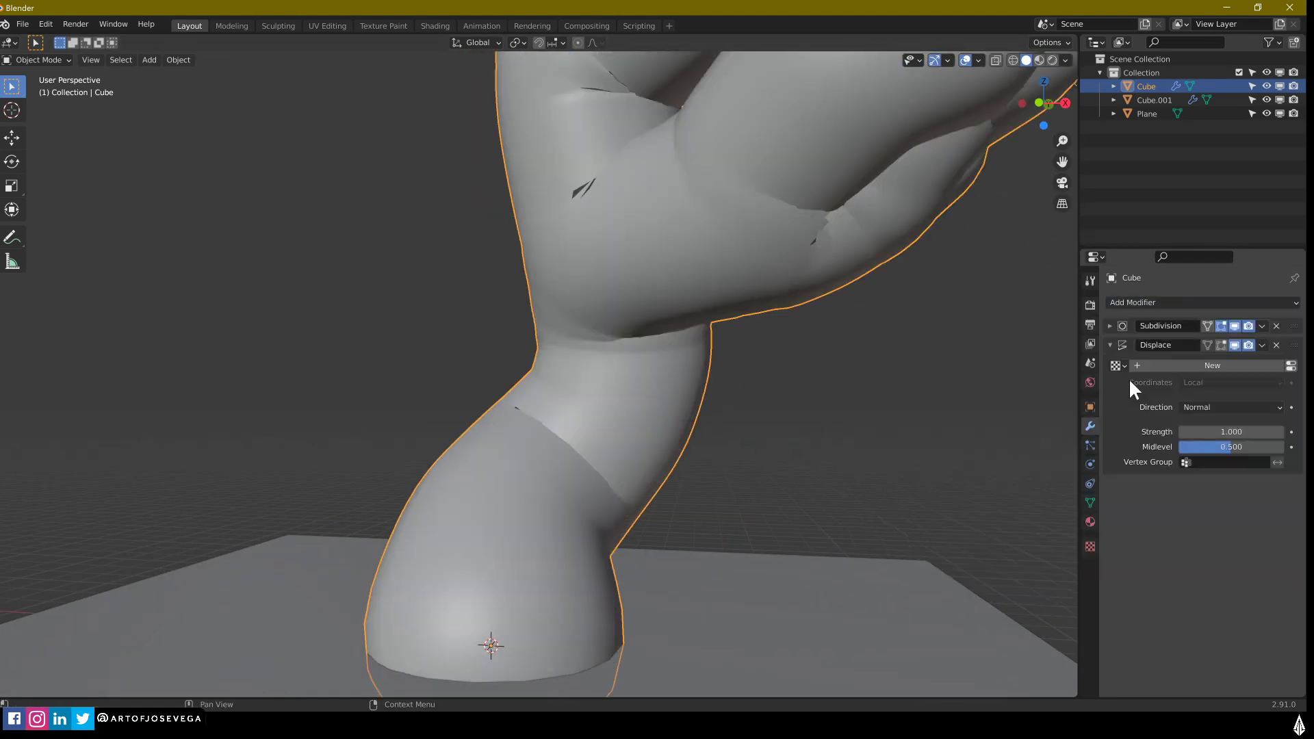
pyautogui.scroll(-5, 684, 341)
pyautogui.moveTo(660, 378); pyautogui.dragTo(663, 401, button='middle')
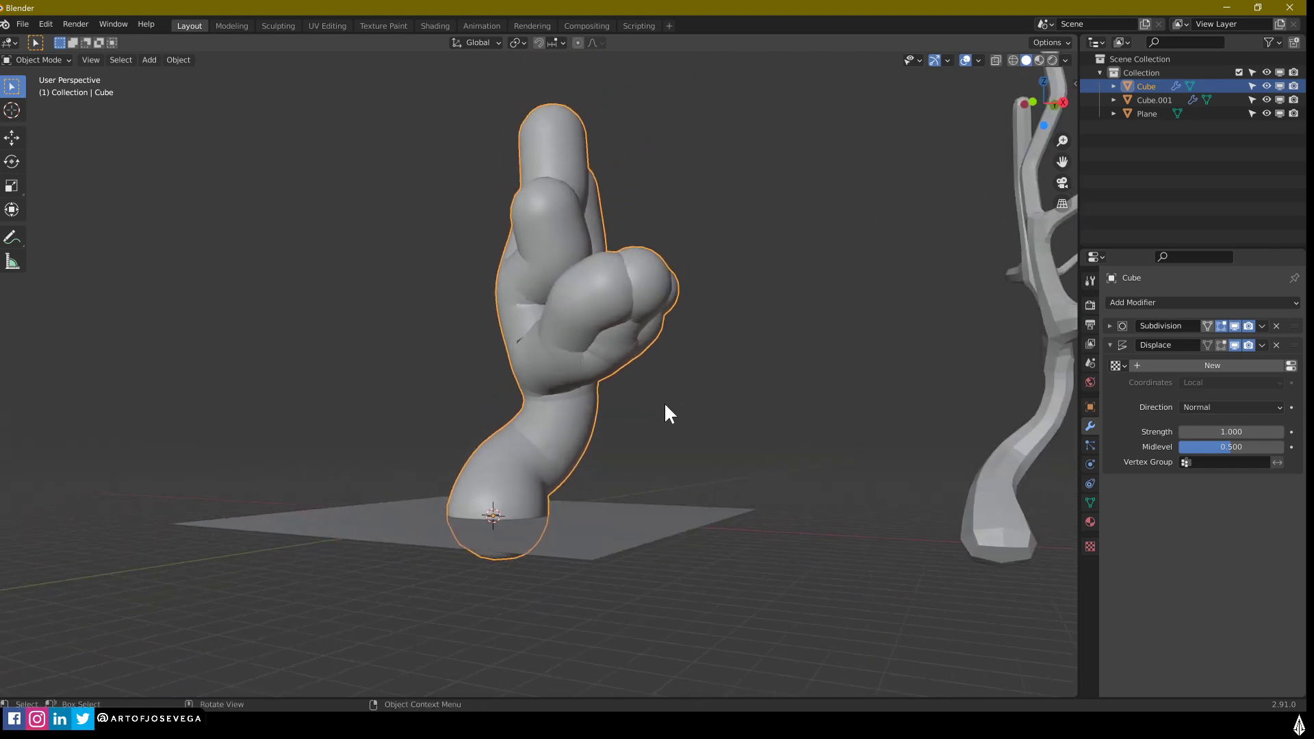
pyautogui.scroll(3, 663, 401)
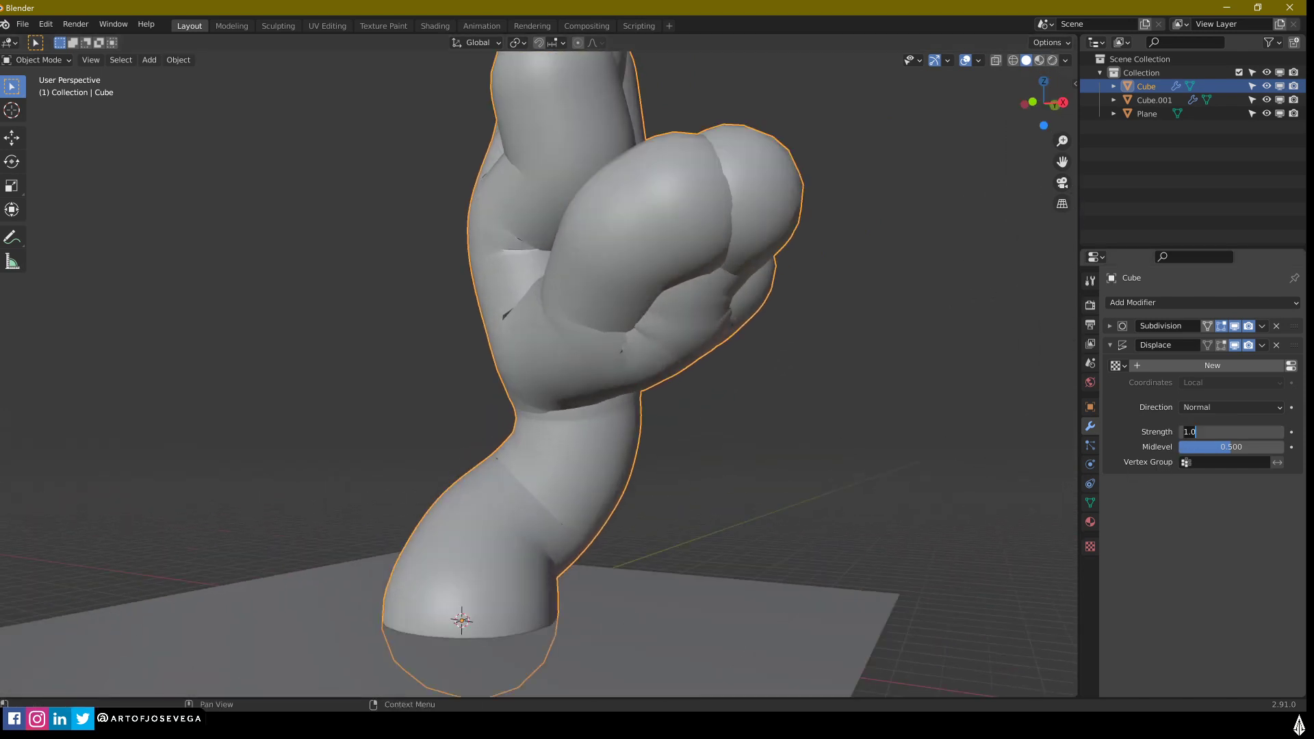
# Step: Set the Displace modifier's strength to 0.1 and its midlevel to 1
pyautogui.press('Return')
pyautogui.scroll(3, 752, 431)
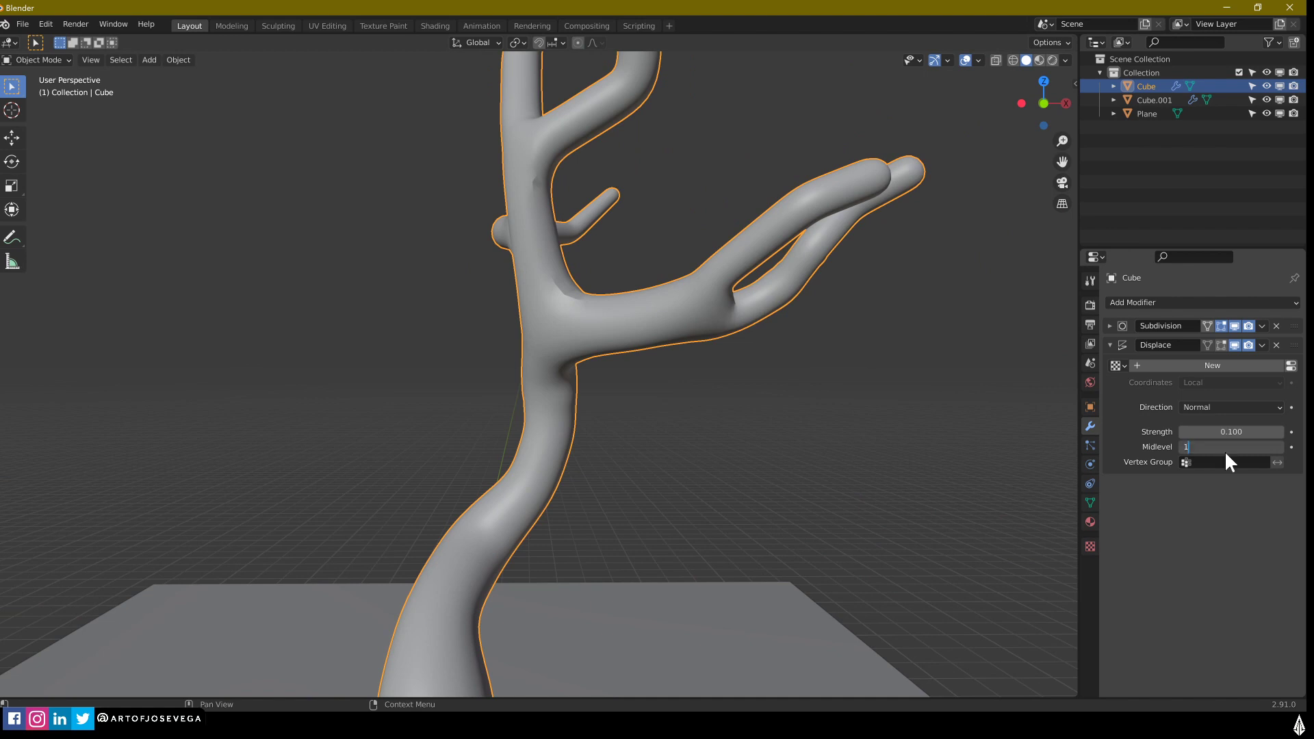
pyautogui.press('Return')
pyautogui.moveTo(890, 461); pyautogui.dragTo(876, 456, button='middle')
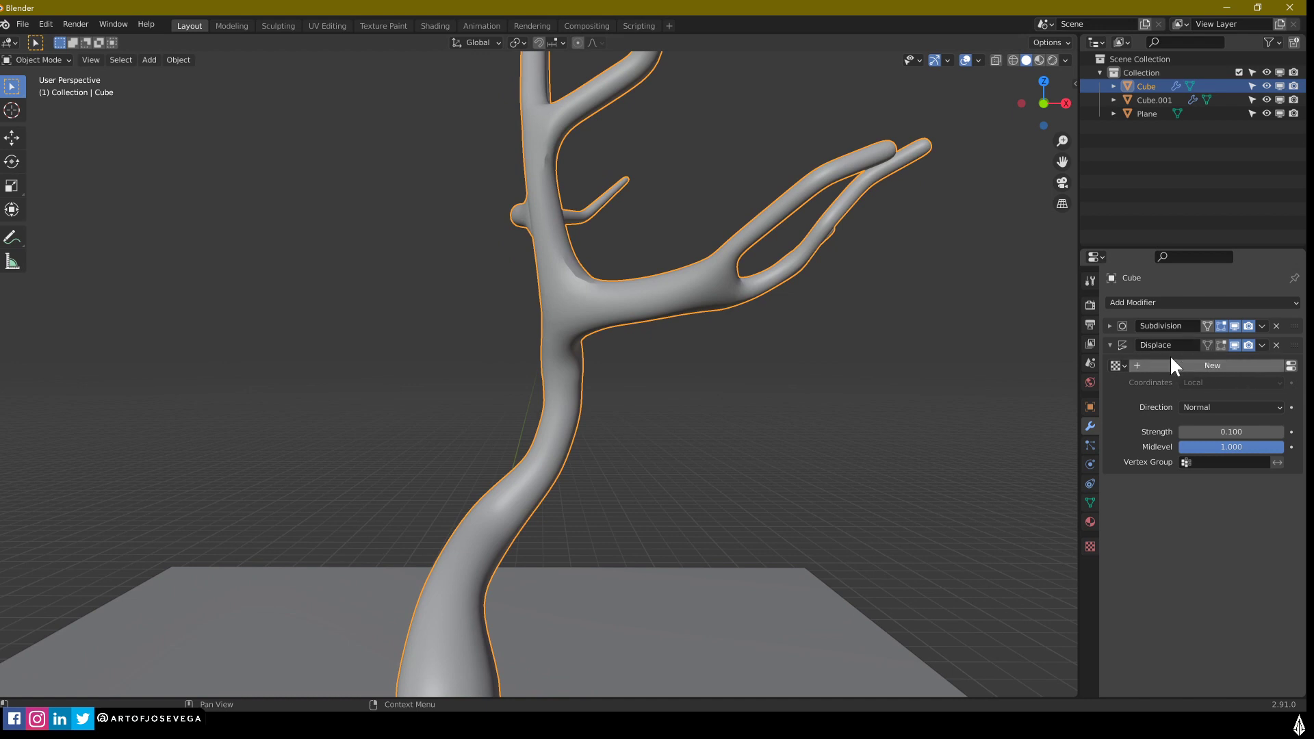
# Step: Create a new texture for the Displace modifier and set its type to Musgrave
pyautogui.click(1213, 365)
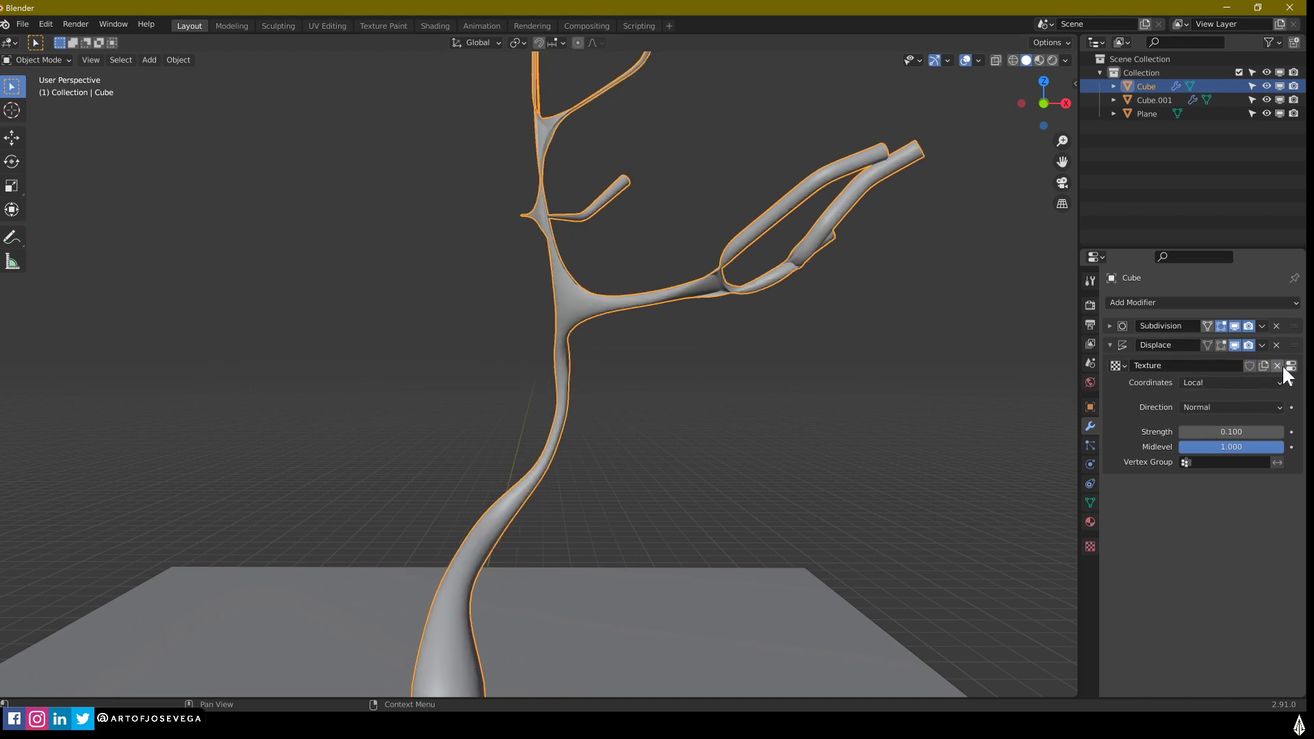
pyautogui.click(1293, 367)
pyautogui.click(1230, 342)
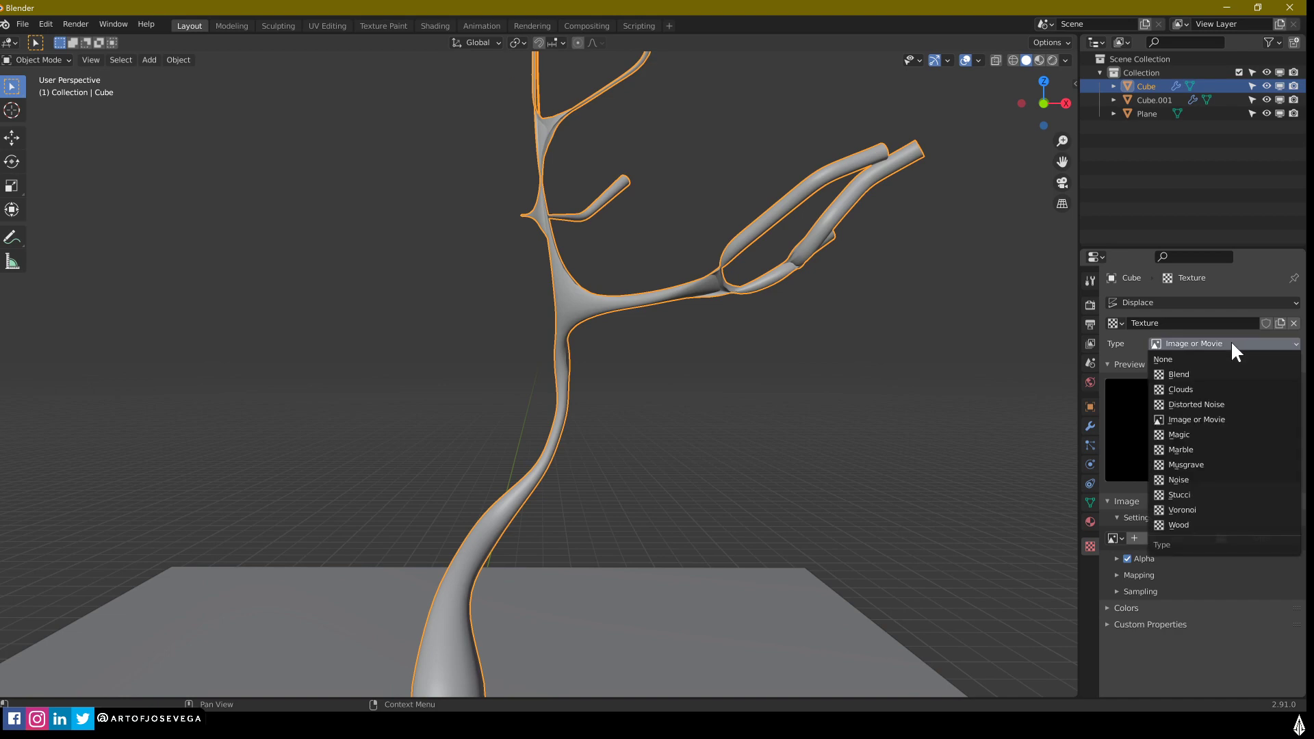
pyautogui.click(1215, 457)
pyautogui.moveTo(751, 431); pyautogui.dragTo(653, 384, button='middle')
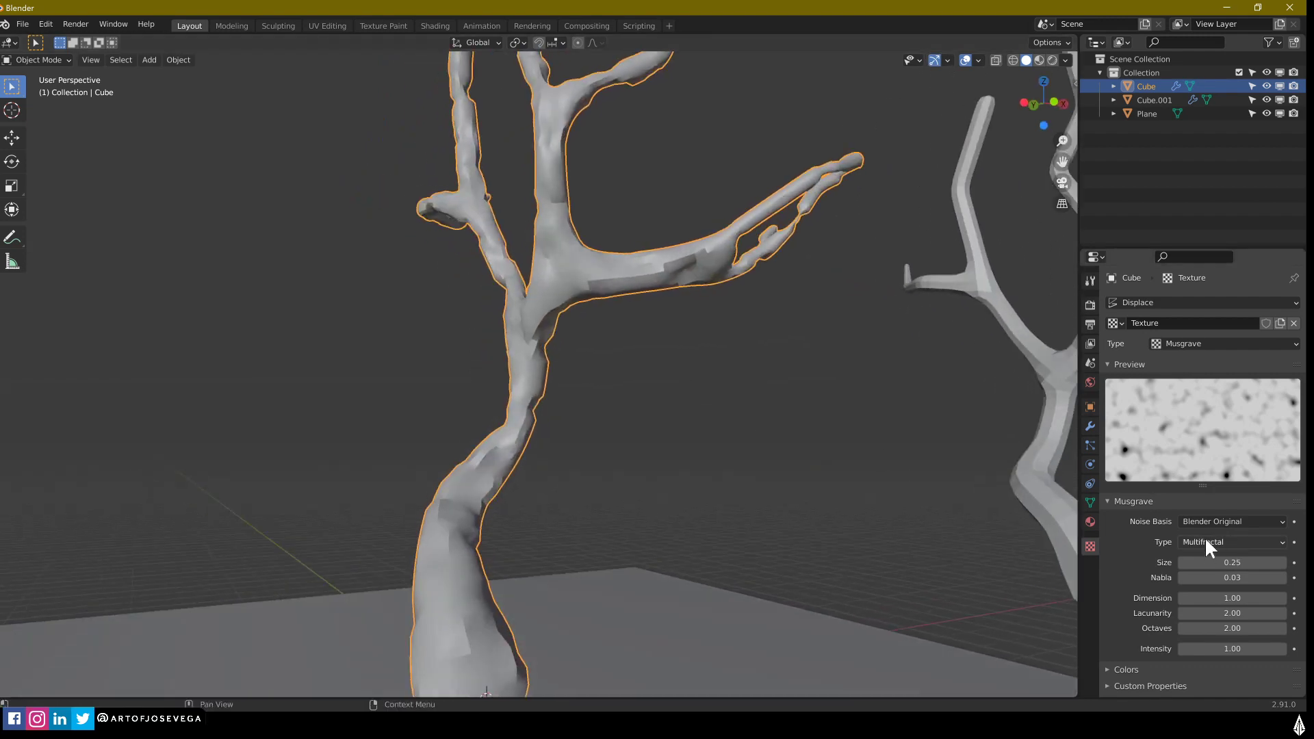
# Step: Change the displacement texture's type to Distorted Noise
pyautogui.click(1185, 343)
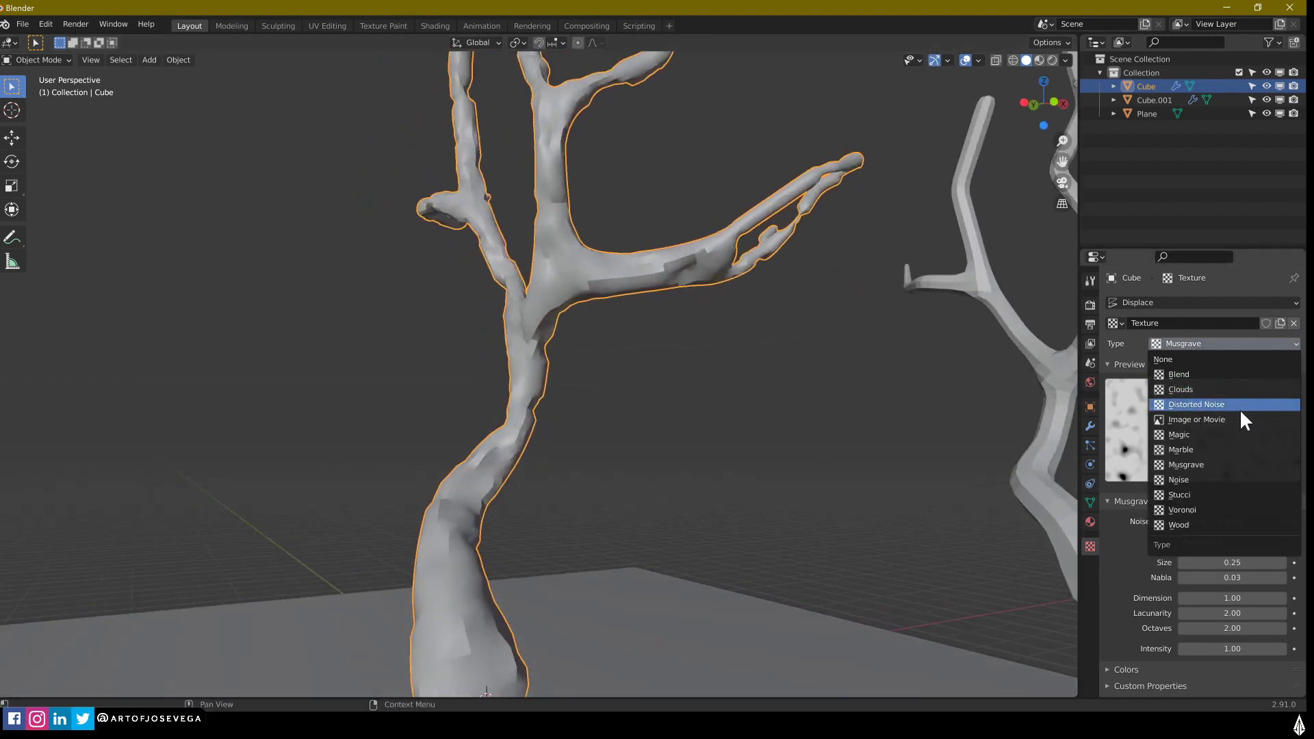
pyautogui.click(1235, 404)
pyautogui.moveTo(787, 419)
pyautogui.mouseDown(button='middle')
pyautogui.moveTo(672, 423)
pyautogui.moveTo(774, 426)
pyautogui.mouseUp(button='middle')
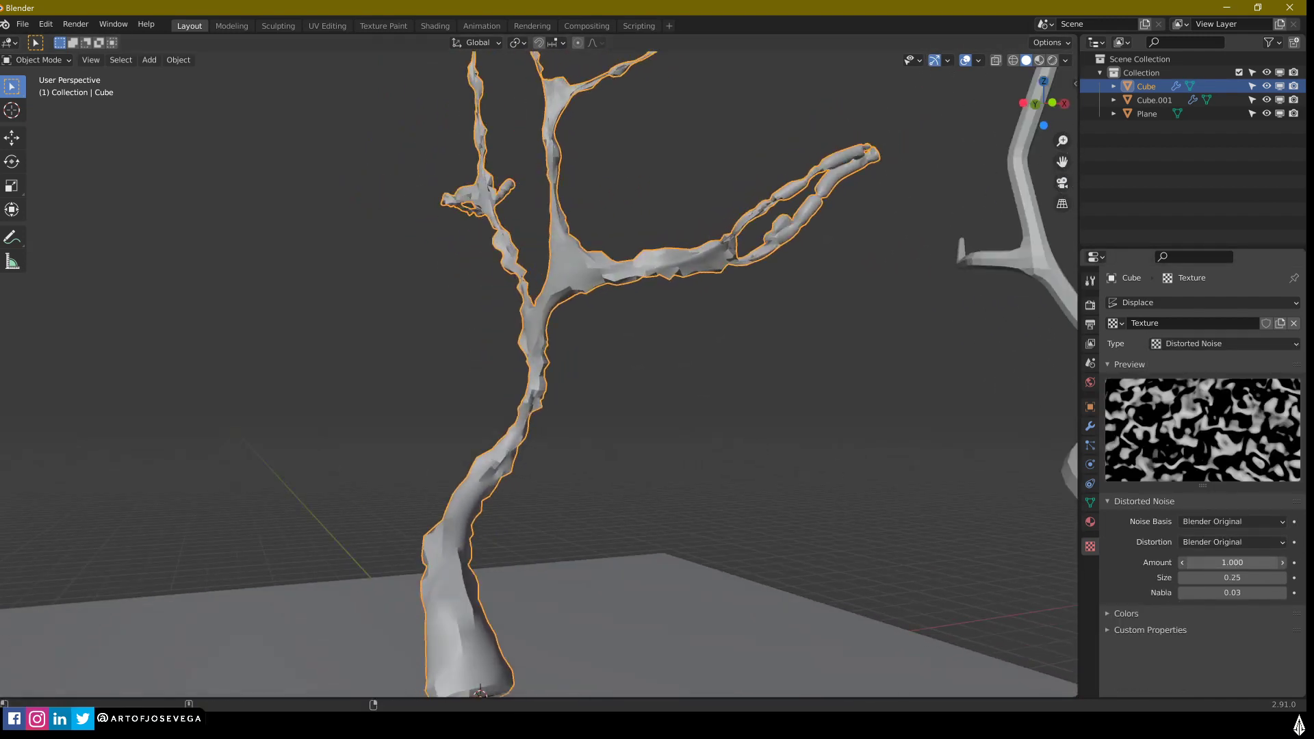
# Step: Set the Distorted Noise amount to 0.640 and its size to 0.53, checking the displaced tree from different angles
pyautogui.moveTo(1231, 562)
pyautogui.mouseDown()
pyautogui.moveTo(1169, 561)
pyautogui.moveTo(1207, 562)
pyautogui.mouseUp()
pyautogui.moveTo(698, 426); pyautogui.dragTo(807, 438, button='middle')
pyautogui.moveTo(1217, 582)
pyautogui.mouseDown()
pyautogui.moveTo(1273, 582)
pyautogui.moveTo(1214, 583)
pyautogui.moveTo(1239, 580)
pyautogui.mouseUp()
pyautogui.moveTo(561, 371); pyautogui.dragTo(639, 455, button='middle')
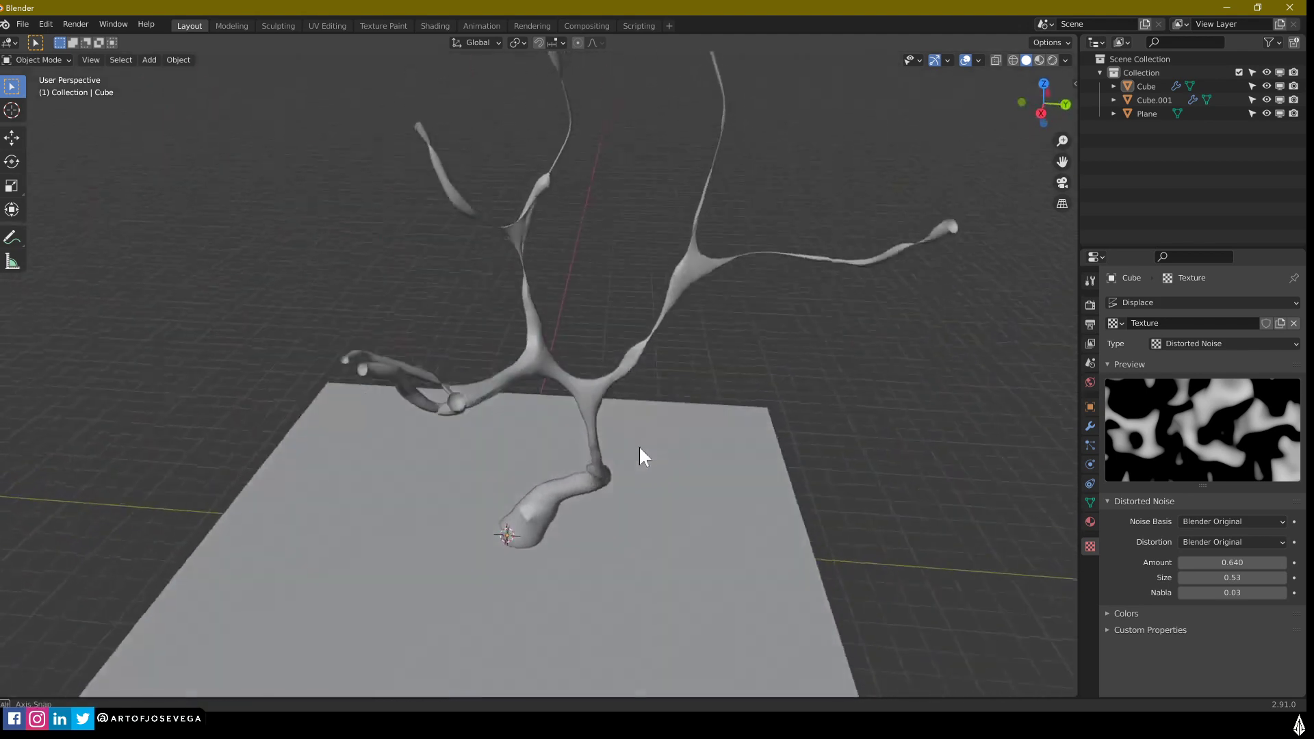
# Step: Return to the tree's modifiers and hide the Displace modifier in the viewport
pyautogui.click(1090, 425)
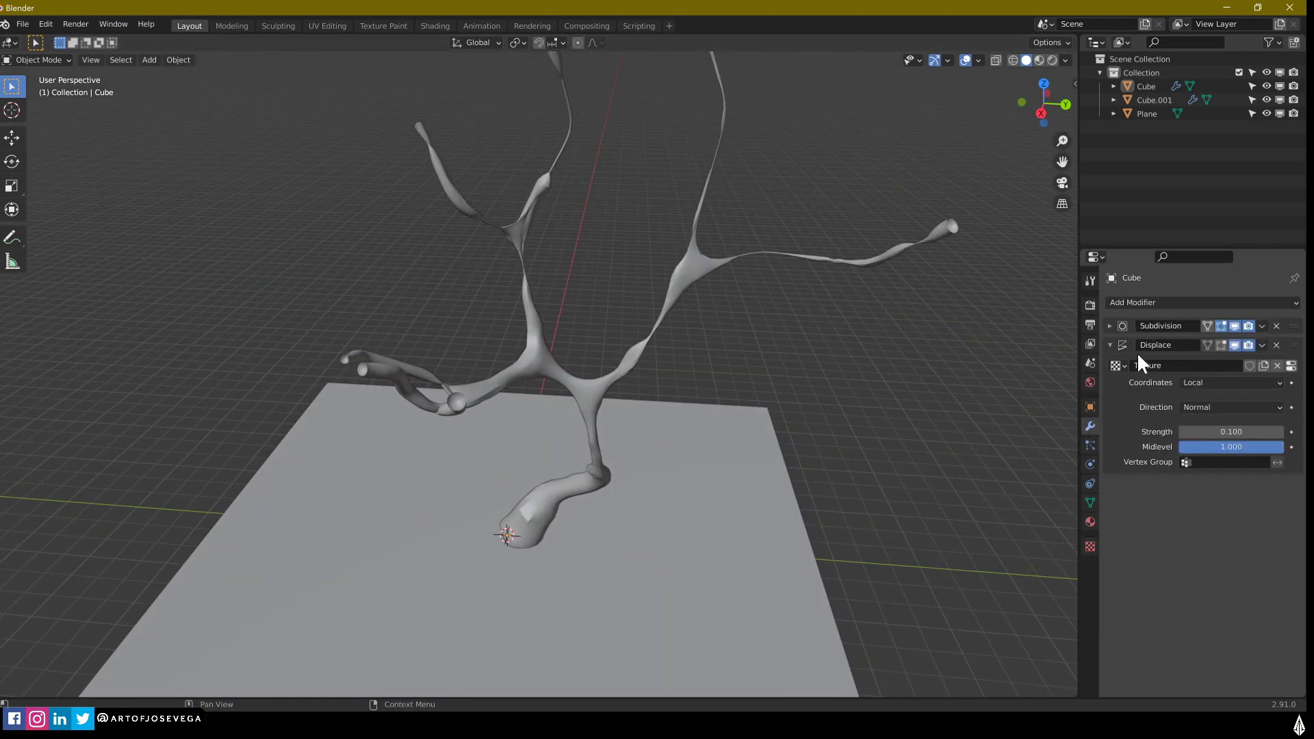
pyautogui.click(1234, 345)
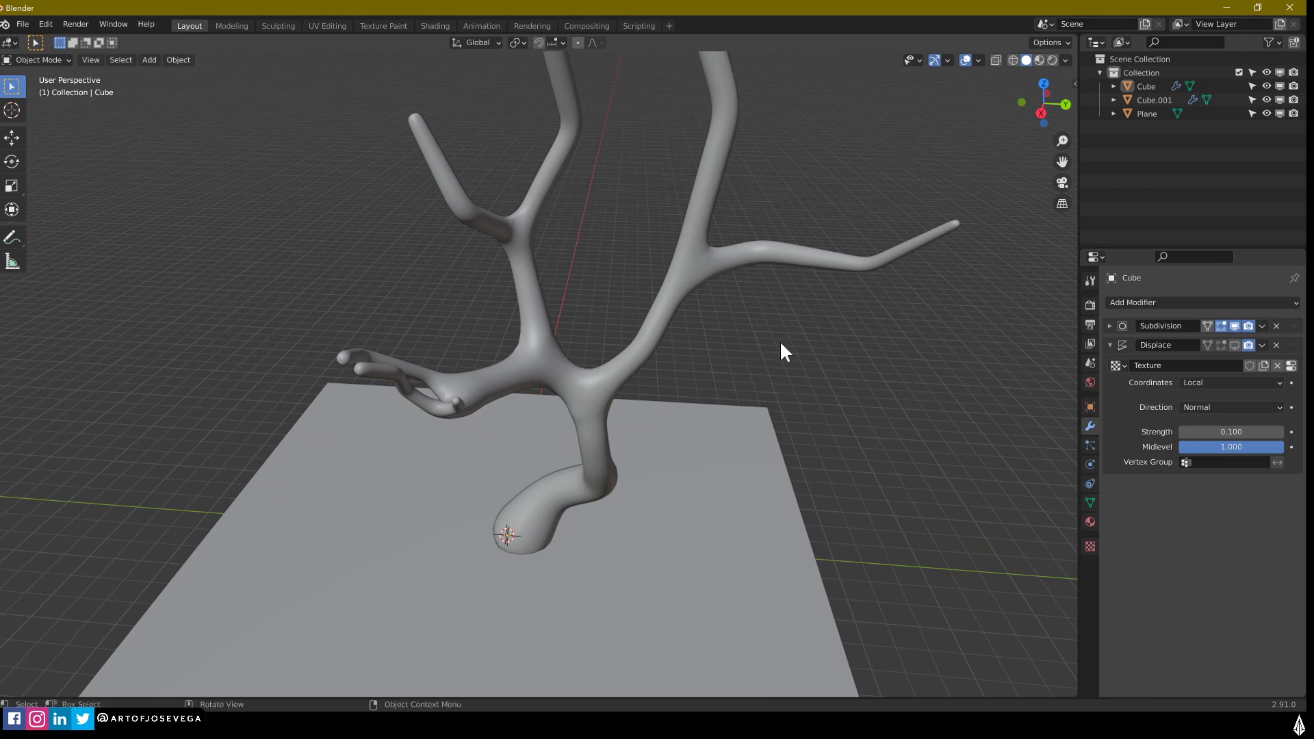
# Step: Show the Displace modifier in the viewport again and open its texture settings
pyautogui.click(1234, 344)
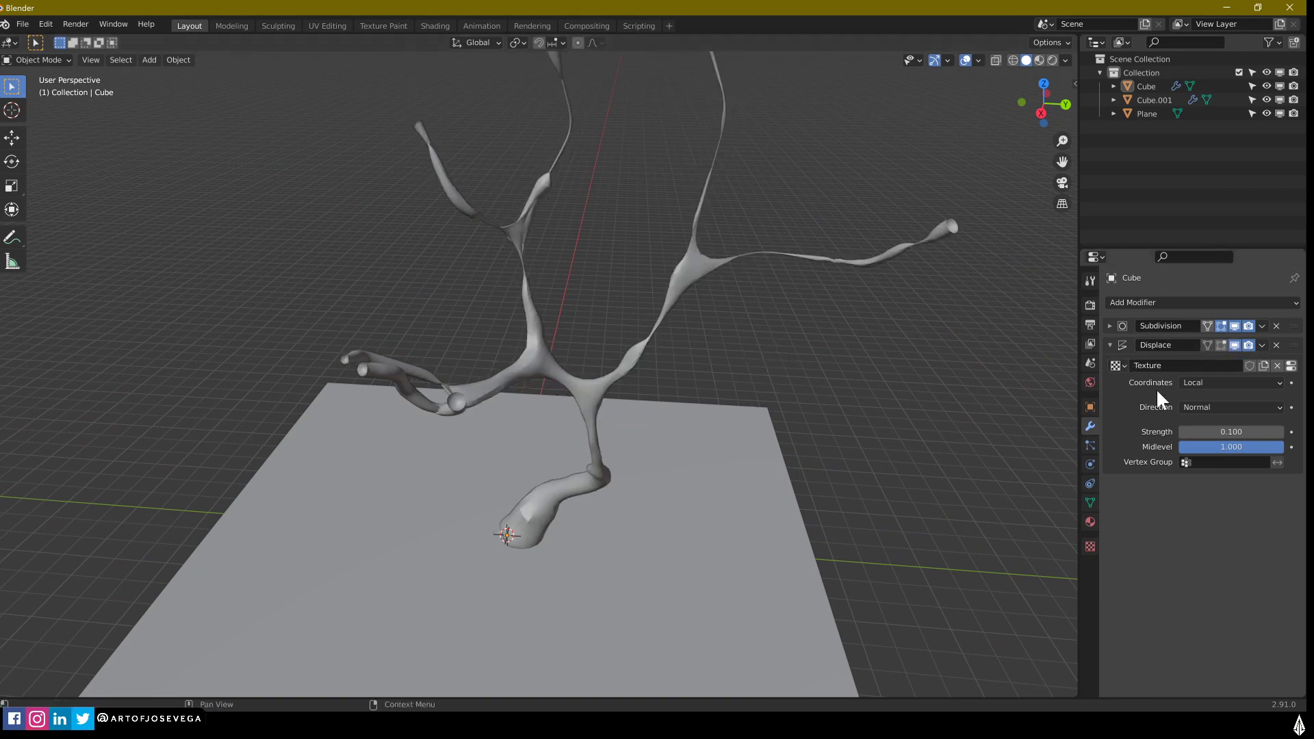
pyautogui.click(1291, 366)
pyautogui.moveTo(568, 411); pyautogui.dragTo(697, 367, button='middle')
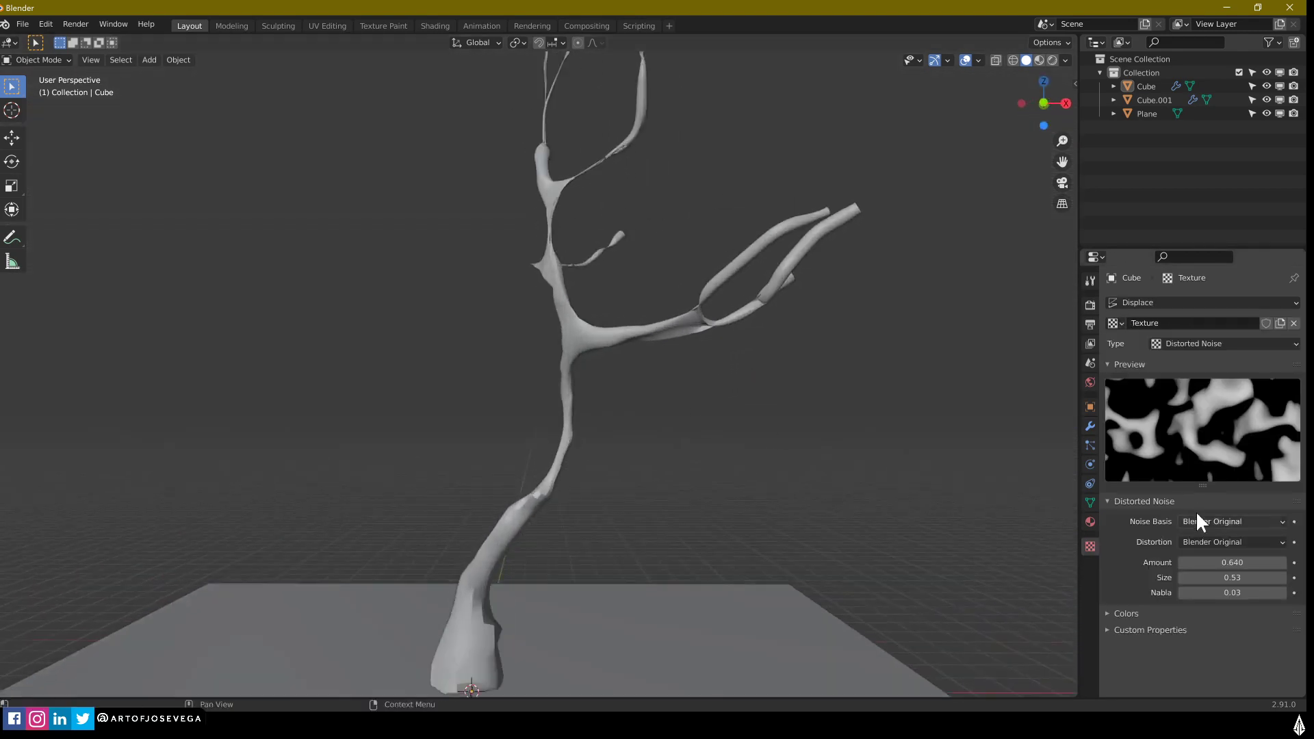
pyautogui.keyDown('shift'); pyautogui.moveTo(779, 483); pyautogui.dragTo(770, 436, button='middle'); pyautogui.keyUp('shift')
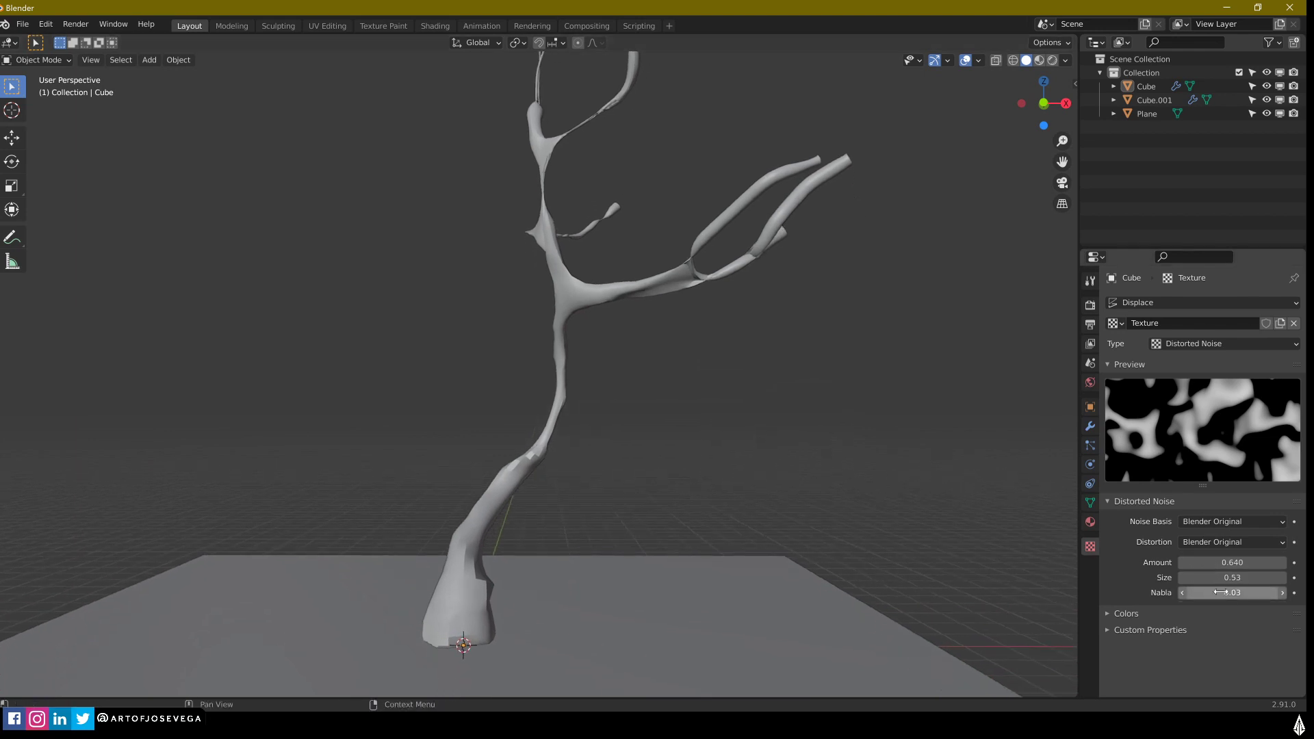
# Step: Try the Image or Movie texture type, and then Marble with a size of 0.49 and a depth of 1
pyautogui.click(1198, 345)
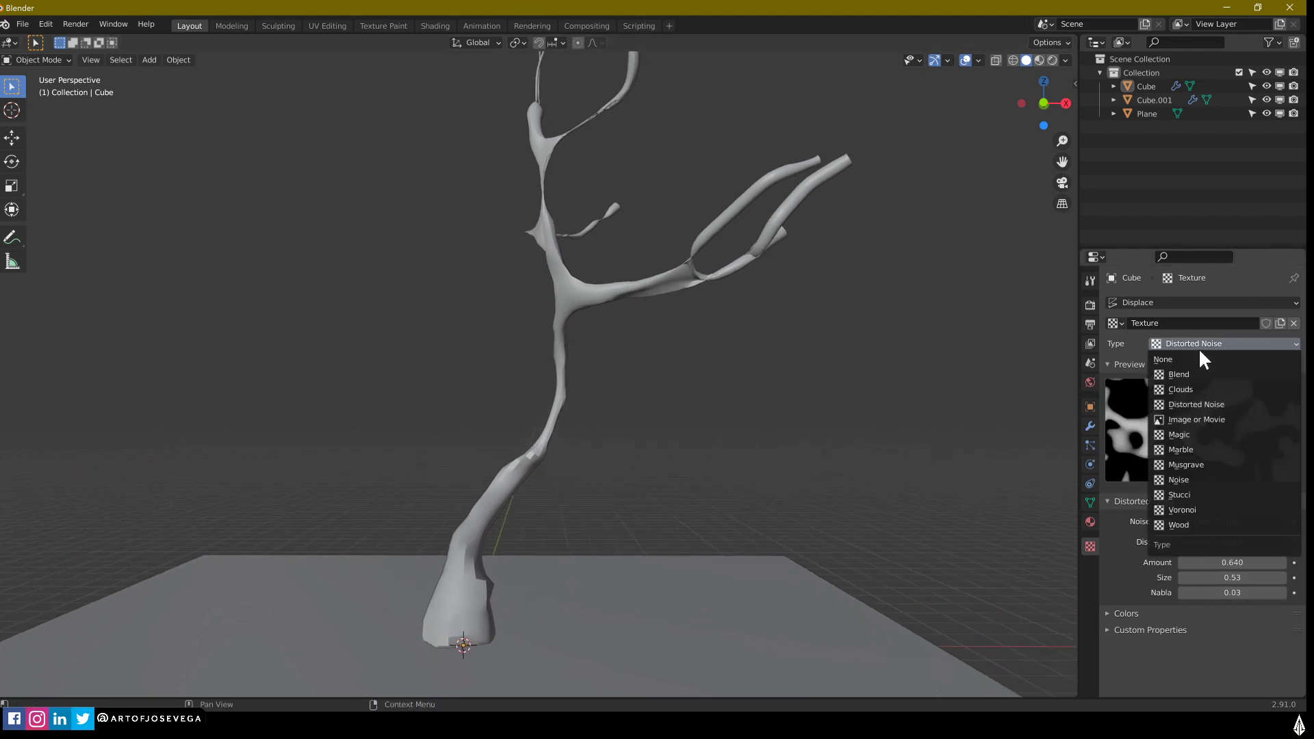
pyautogui.click(1226, 418)
pyautogui.click(1191, 344)
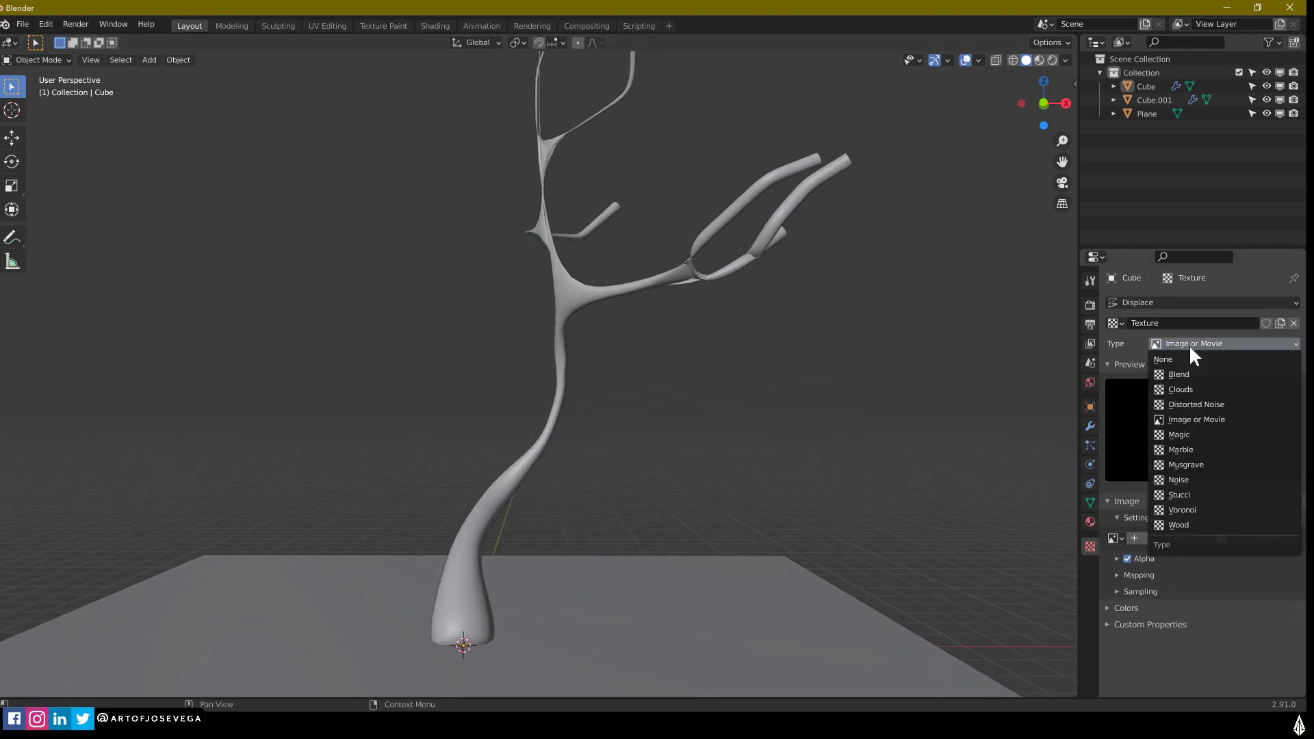
pyautogui.click(1207, 450)
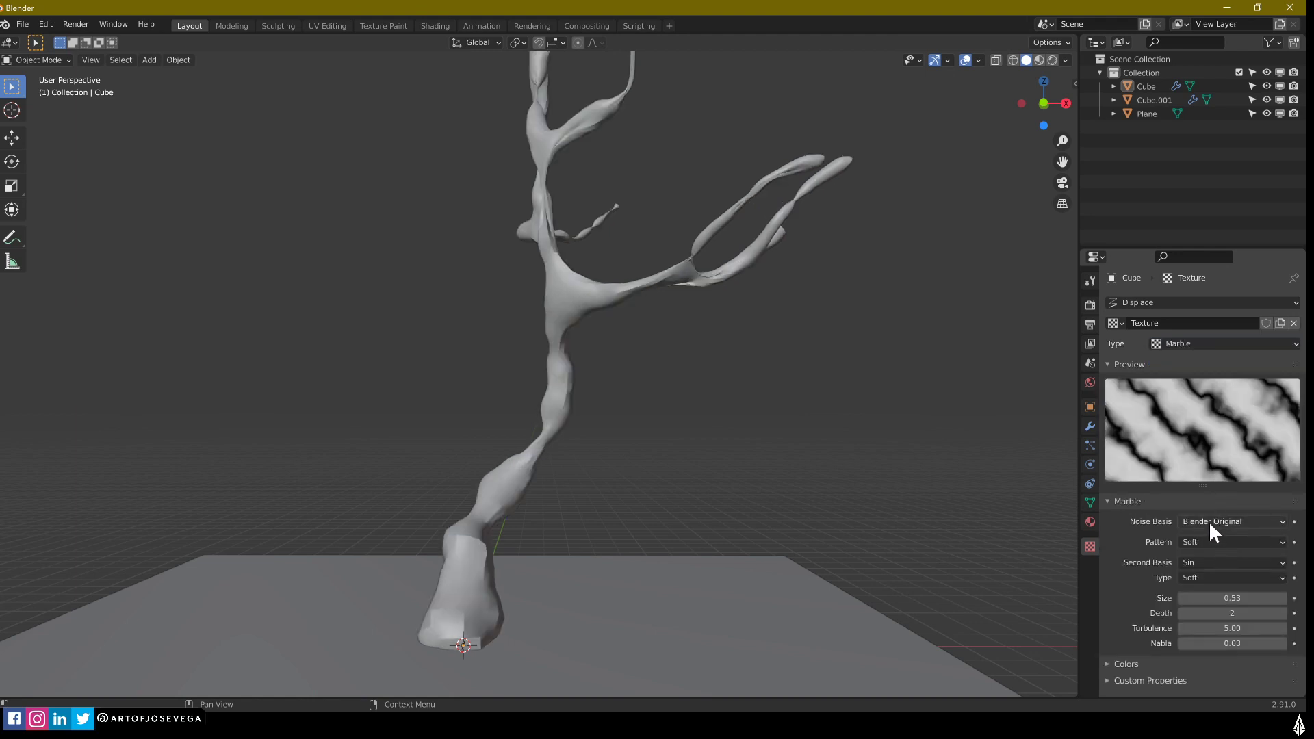
pyautogui.moveTo(1221, 598); pyautogui.dragTo(1246, 613)
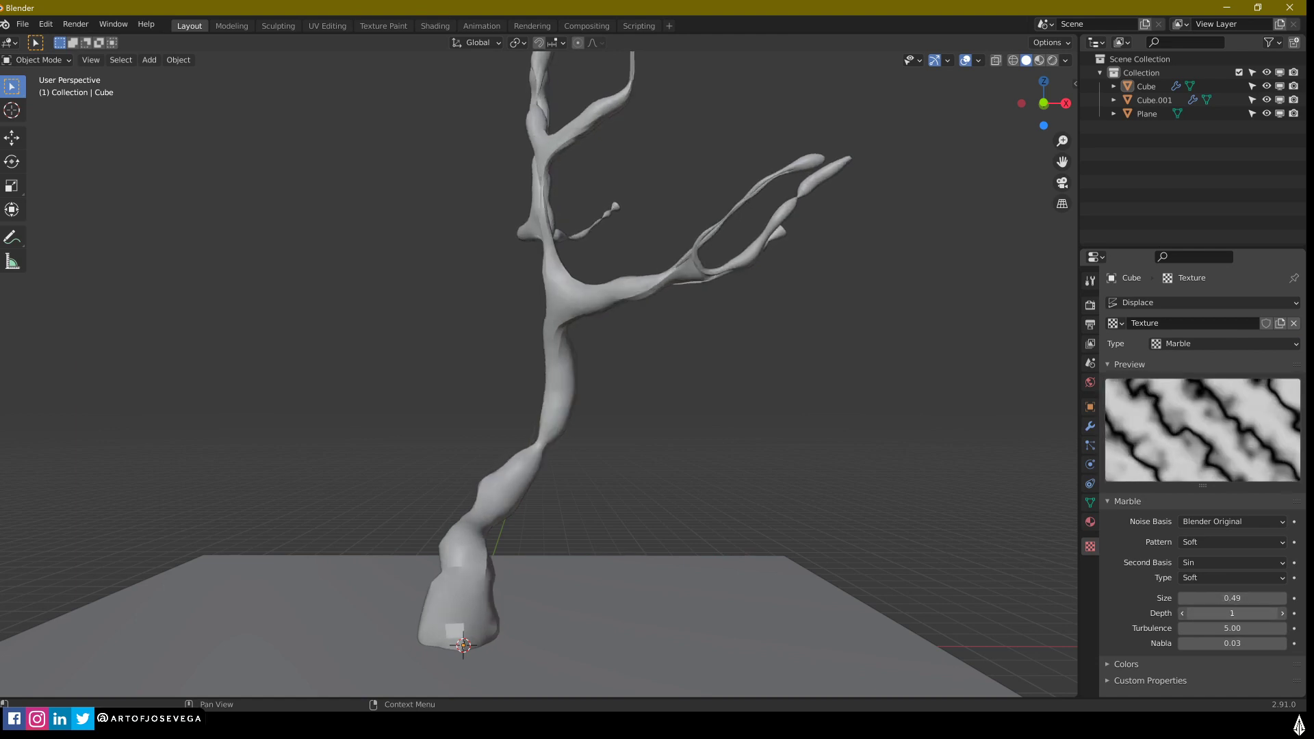
# Step: Change the displacement texture's type to Musgrave and set its size to 0.51
pyautogui.click(1198, 344)
pyautogui.click(1192, 469)
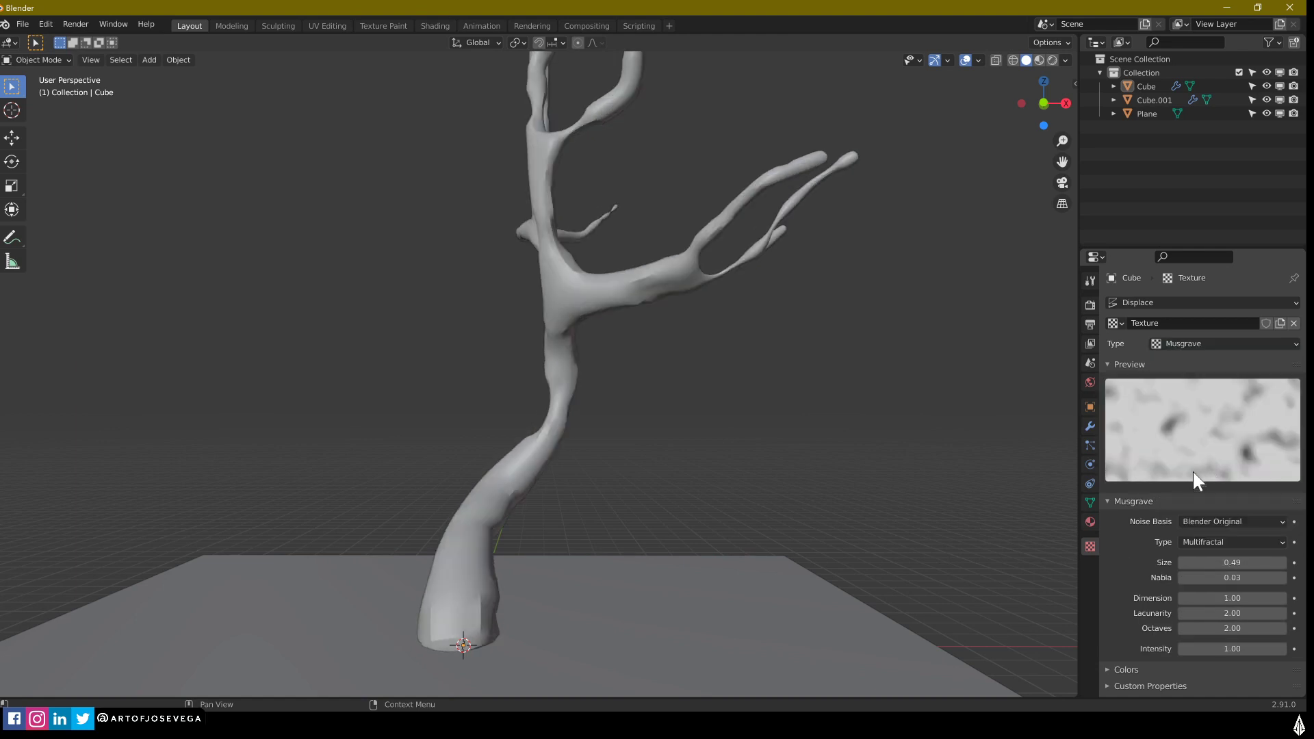
pyautogui.moveTo(1231, 562); pyautogui.dragTo(1208, 577)
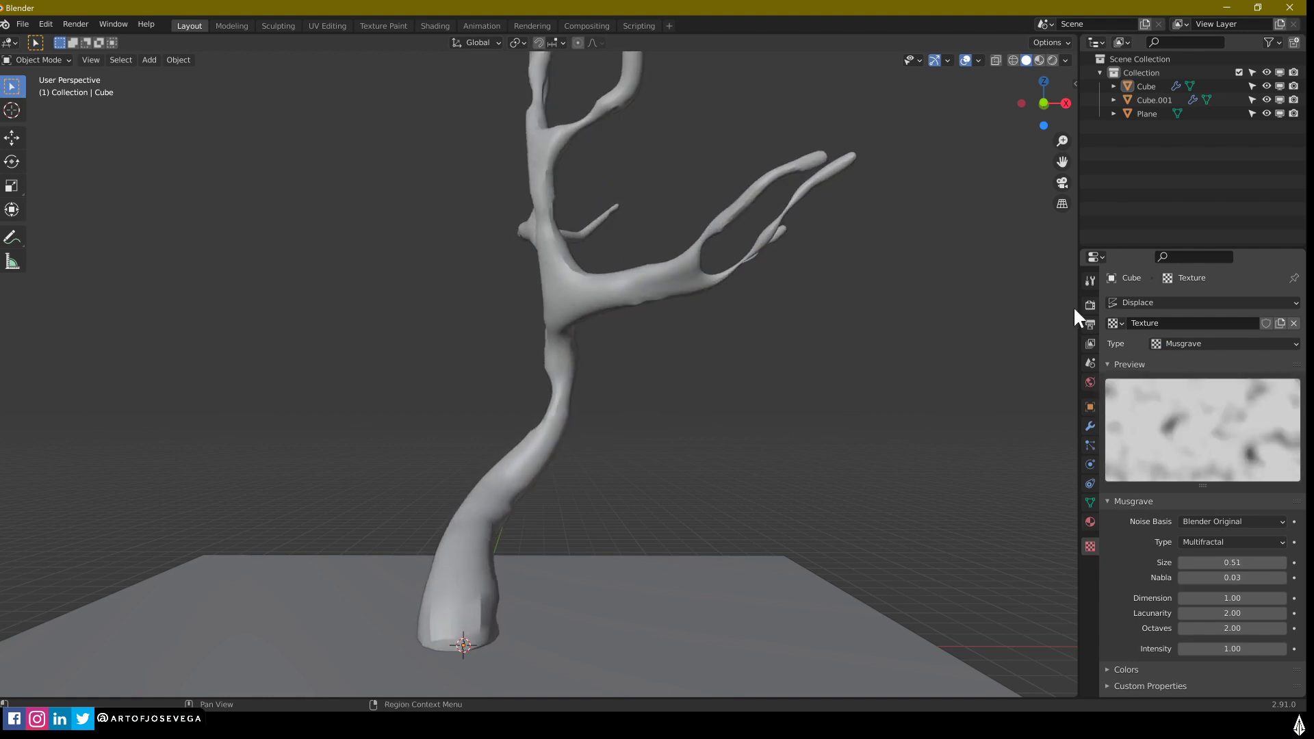
# Step: Set the Displace modifier's midlevel to 0 and its strength to -0.040
pyautogui.click(1089, 425)
pyautogui.moveTo(1223, 431)
pyautogui.mouseDown()
pyautogui.moveTo(1266, 431)
pyautogui.moveTo(1211, 431)
pyautogui.mouseUp()
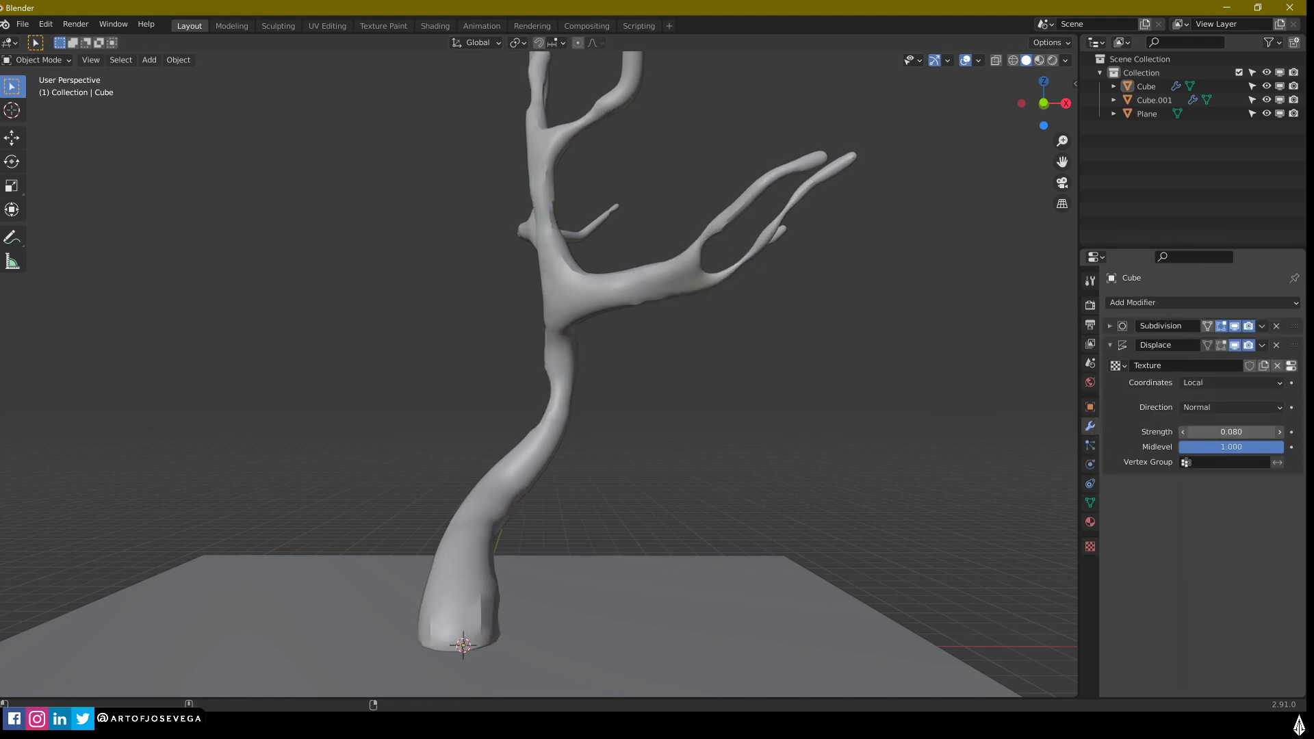
pyautogui.write('0')
pyautogui.press('Return')
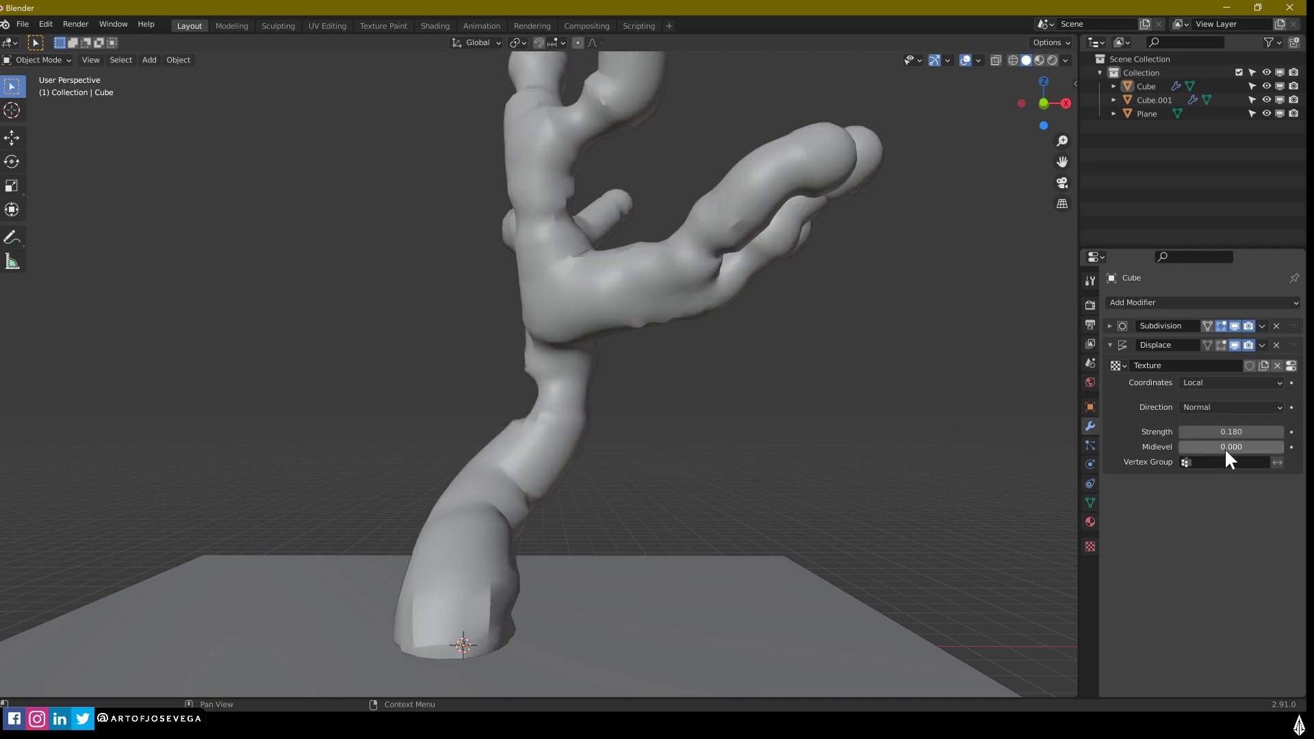
pyautogui.moveTo(1231, 432); pyautogui.dragTo(1203, 432)
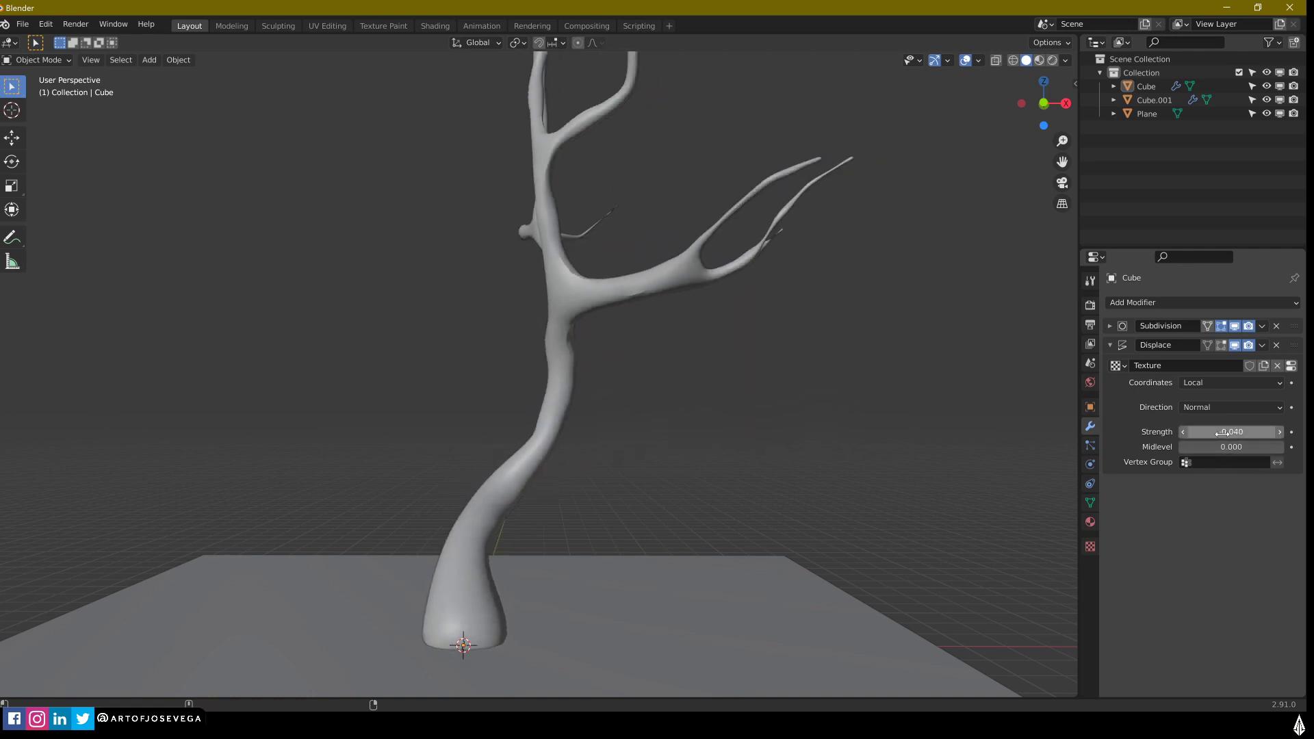
# Step: Try flat shading on the displaced tree and switch it back to smooth shading
pyautogui.moveTo(619, 383); pyautogui.dragTo(628, 449, button='middle')
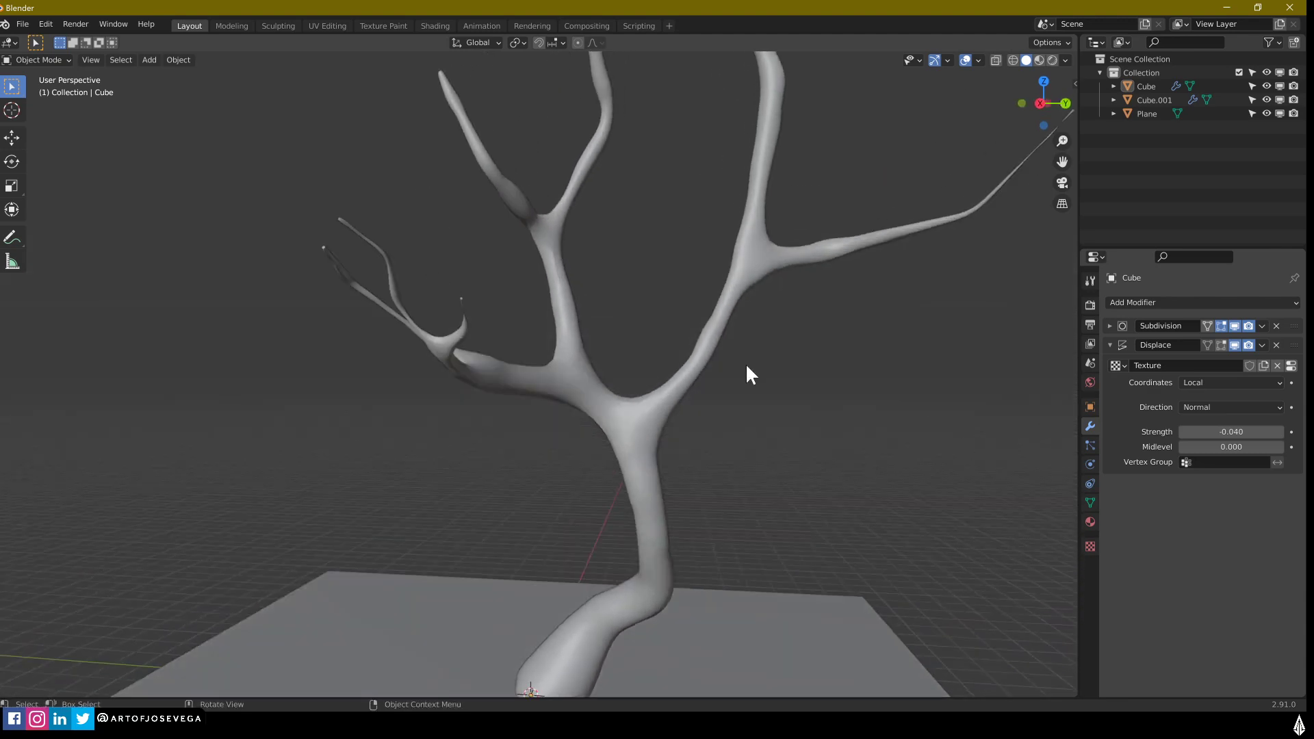
pyautogui.click(642, 418)
pyautogui.rightClick(639, 417)
pyautogui.click(632, 431)
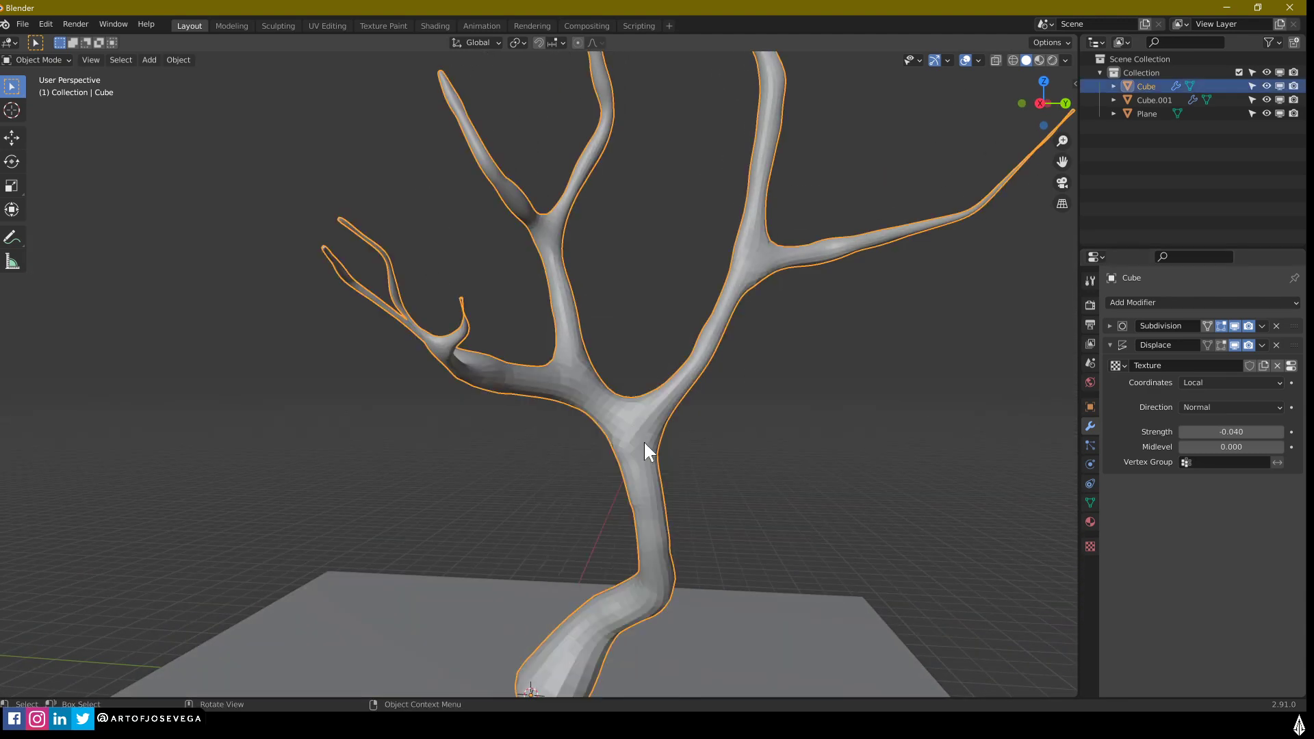
pyautogui.rightClick(643, 441)
pyautogui.click(623, 417)
pyautogui.moveTo(733, 454); pyautogui.dragTo(875, 441, button='middle')
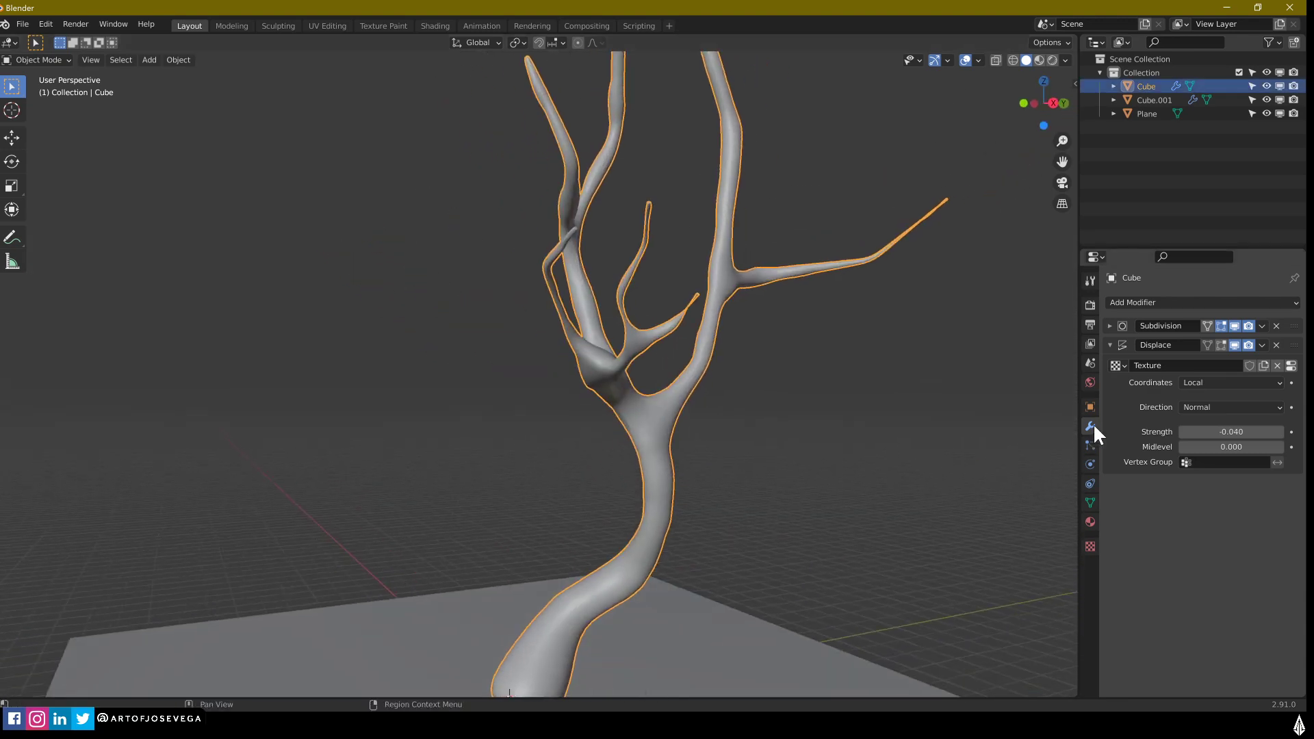
# Step: Reopen the Musgrave texture settings and compare the displaced tree with its undisplaced copy from several angles
pyautogui.click(1090, 546)
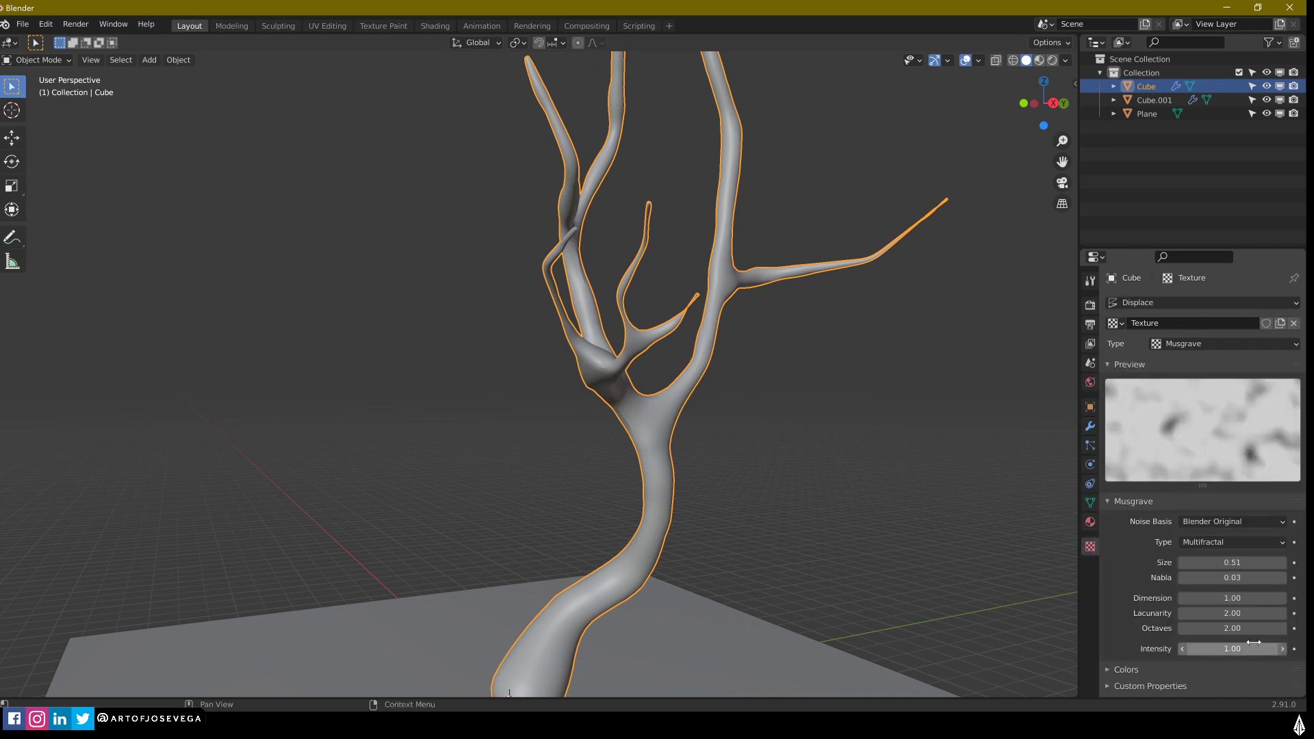
pyautogui.moveTo(1224, 563)
pyautogui.mouseDown()
pyautogui.moveTo(1238, 563)
pyautogui.moveTo(1205, 577)
pyautogui.mouseUp()
pyautogui.moveTo(572, 430); pyautogui.dragTo(832, 385, button='middle')
pyautogui.click(832, 384)
pyautogui.scroll(-4, 832, 385)
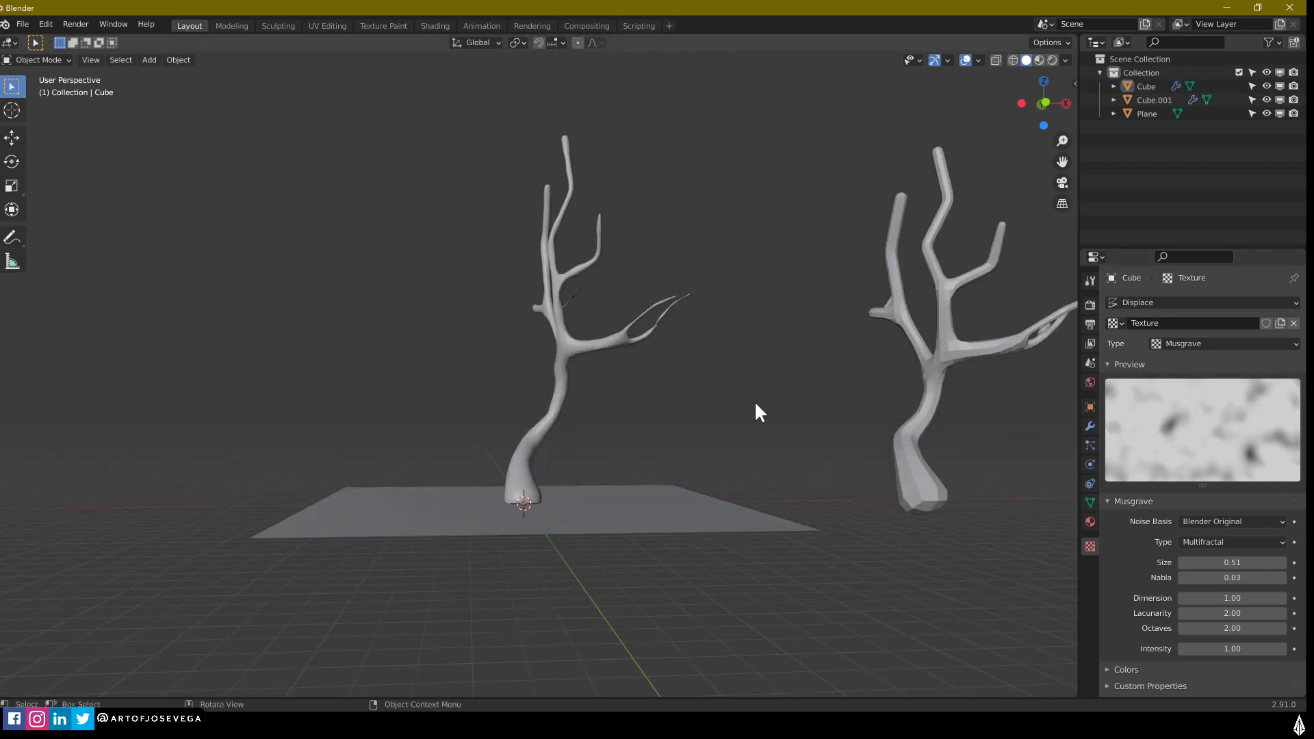
pyautogui.moveTo(754, 400); pyautogui.dragTo(631, 399, button='middle')
pyautogui.scroll(4, 594, 335)
pyautogui.scroll(-3, 621, 407)
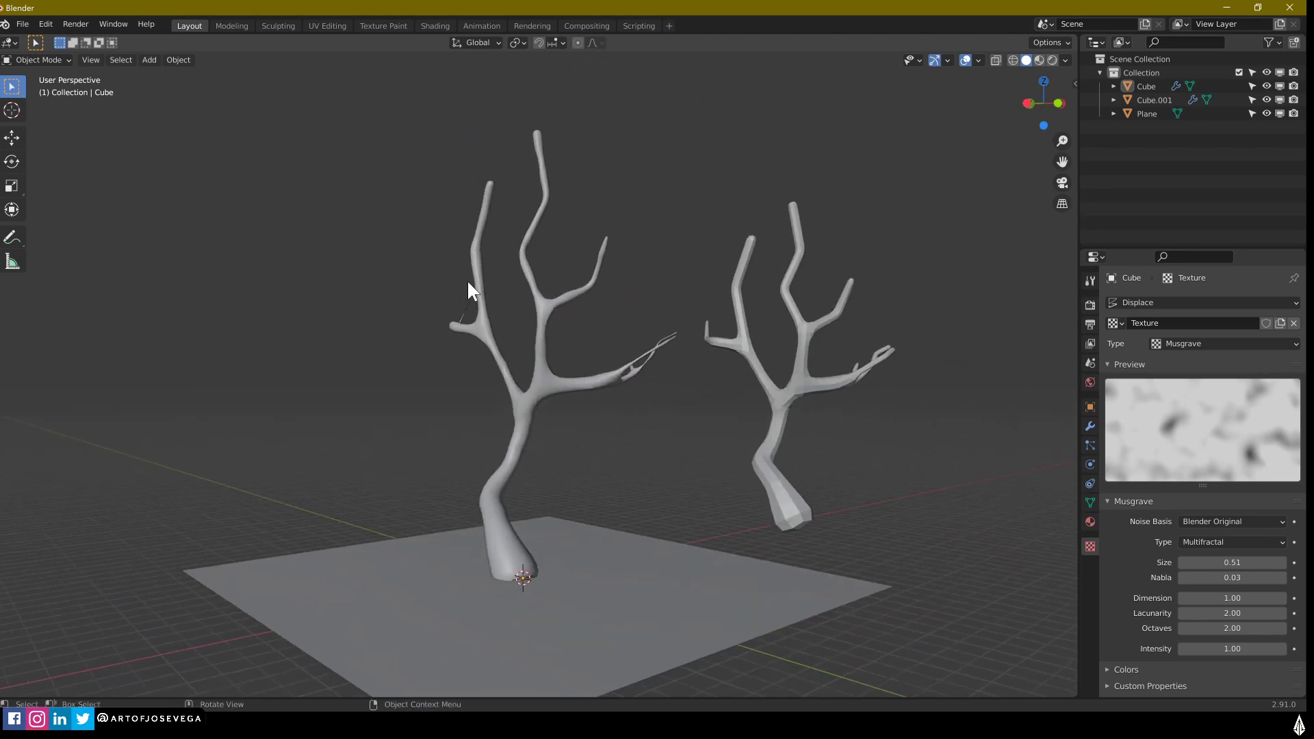
pyautogui.moveTo(472, 386); pyautogui.dragTo(590, 350, button='middle')
pyautogui.scroll(3, 617, 383)
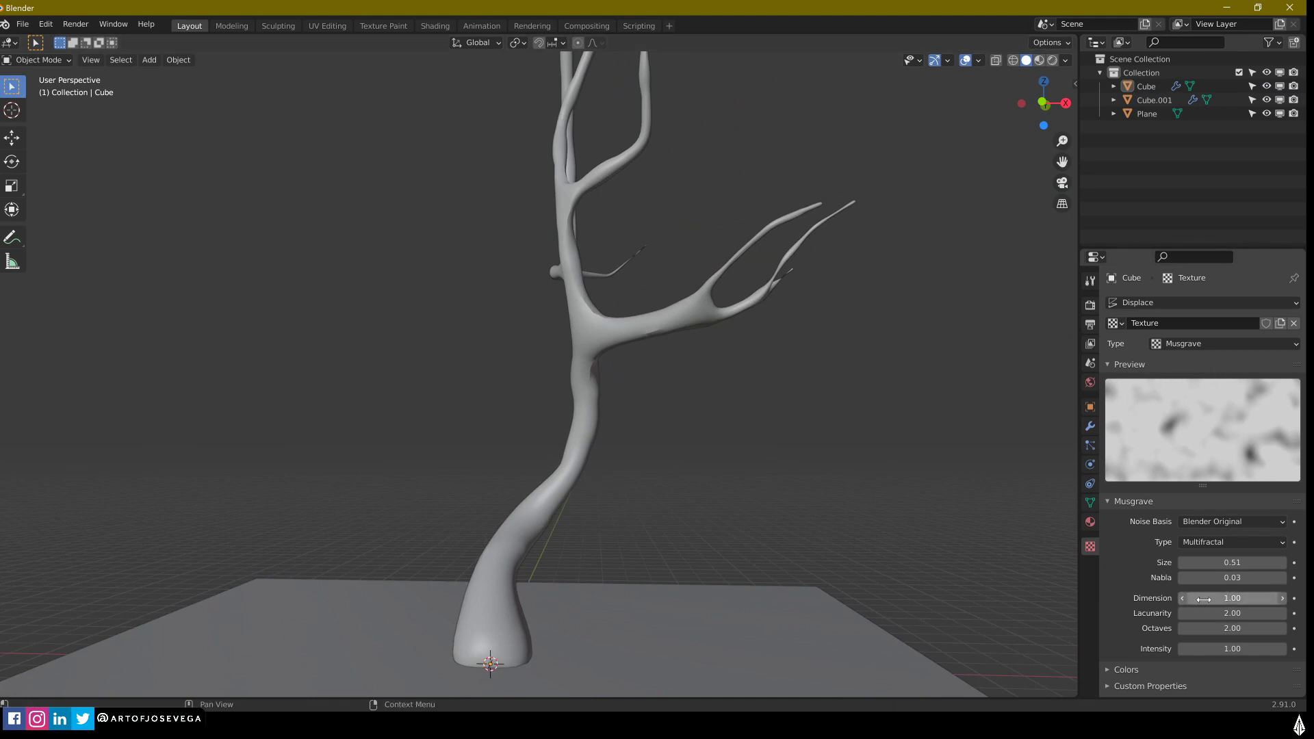
# Step: Try a different Musgrave intensity and then the Voronoi texture type with a changed intensity, undoing each intensity change
pyautogui.moveTo(1230, 652); pyautogui.dragTo(1264, 652)
pyautogui.hotkey('ctrl', 'z')
pyautogui.click(1188, 343)
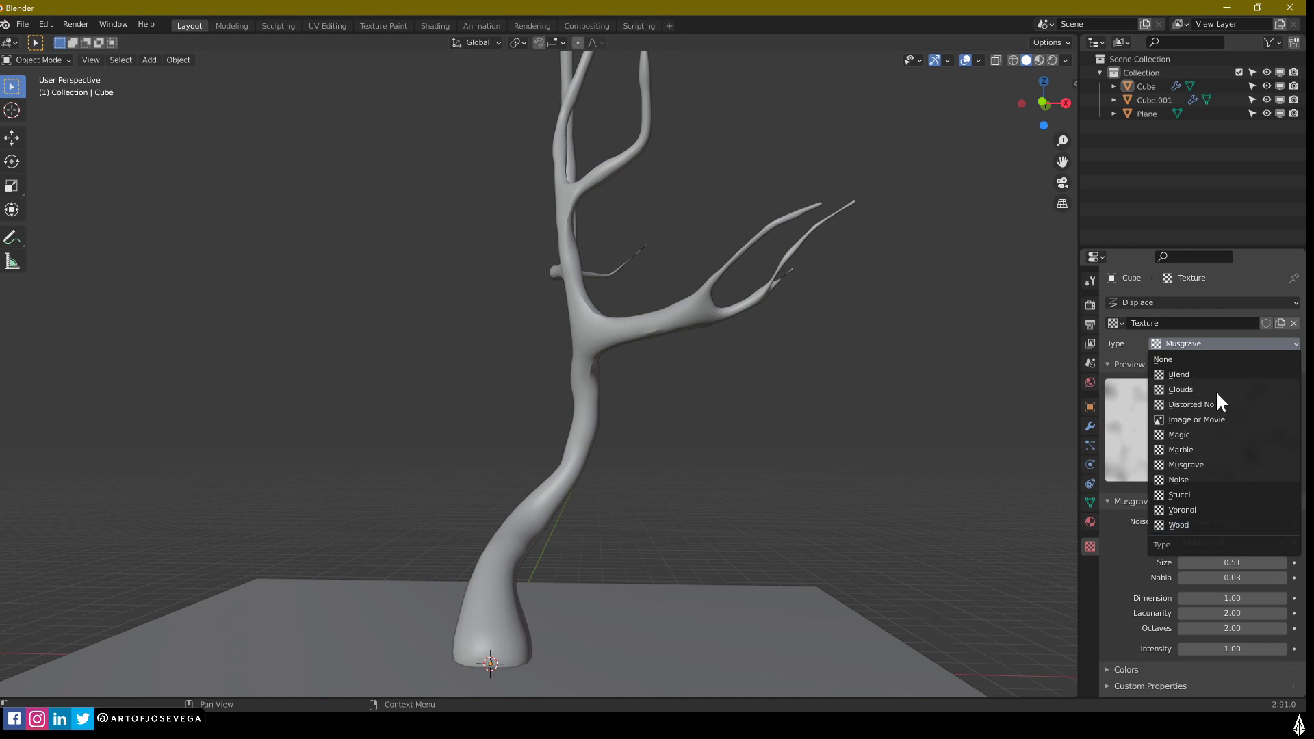
pyautogui.click(1194, 509)
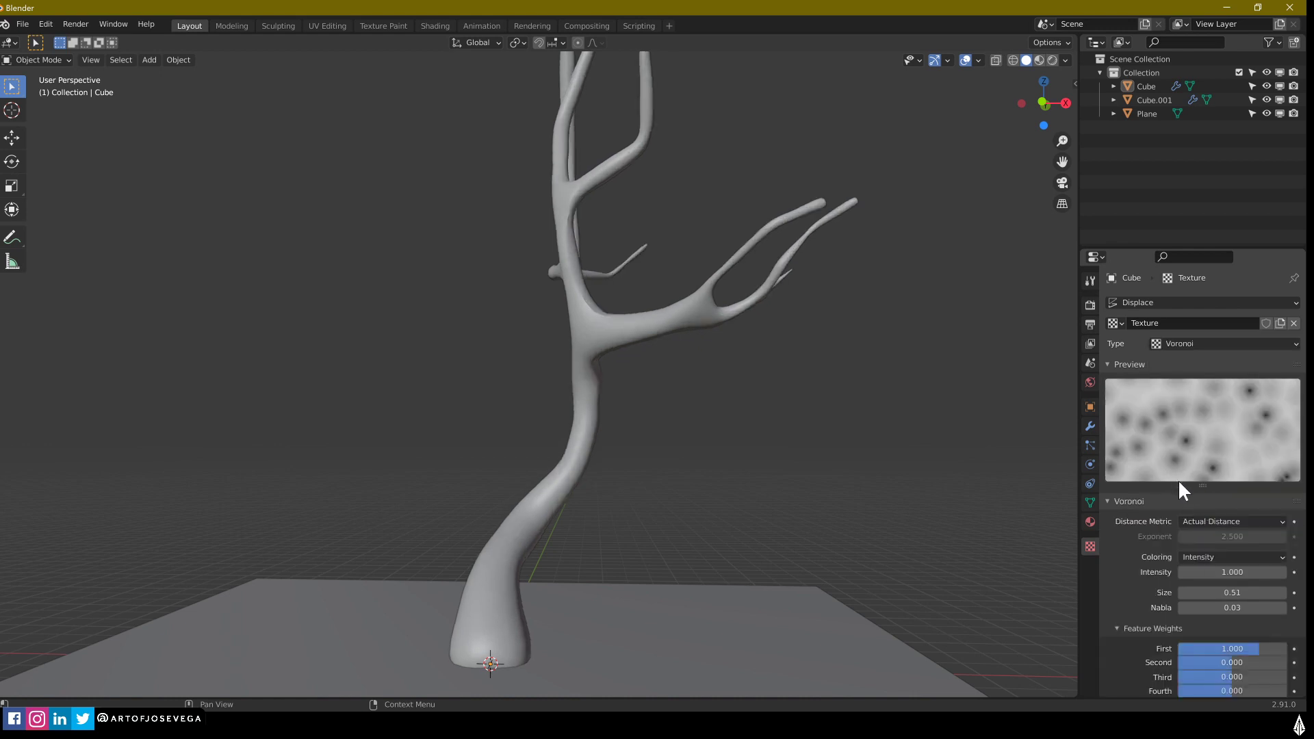
pyautogui.moveTo(1221, 572); pyautogui.dragTo(1266, 572)
pyautogui.hotkey('ctrl', 'z')
# Step: Try the Wood and Noise texture types on the tree's displacement
pyautogui.click(1184, 339)
pyautogui.click(1221, 343)
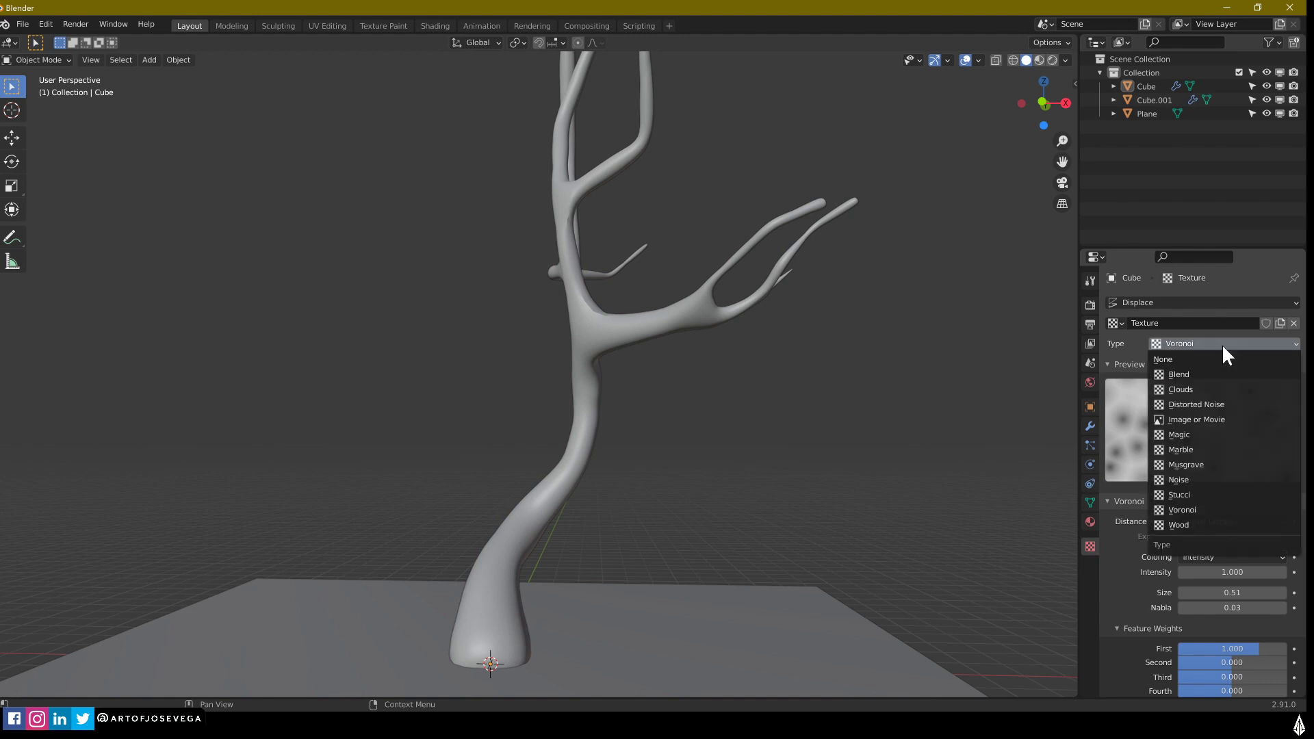
pyautogui.click(1198, 525)
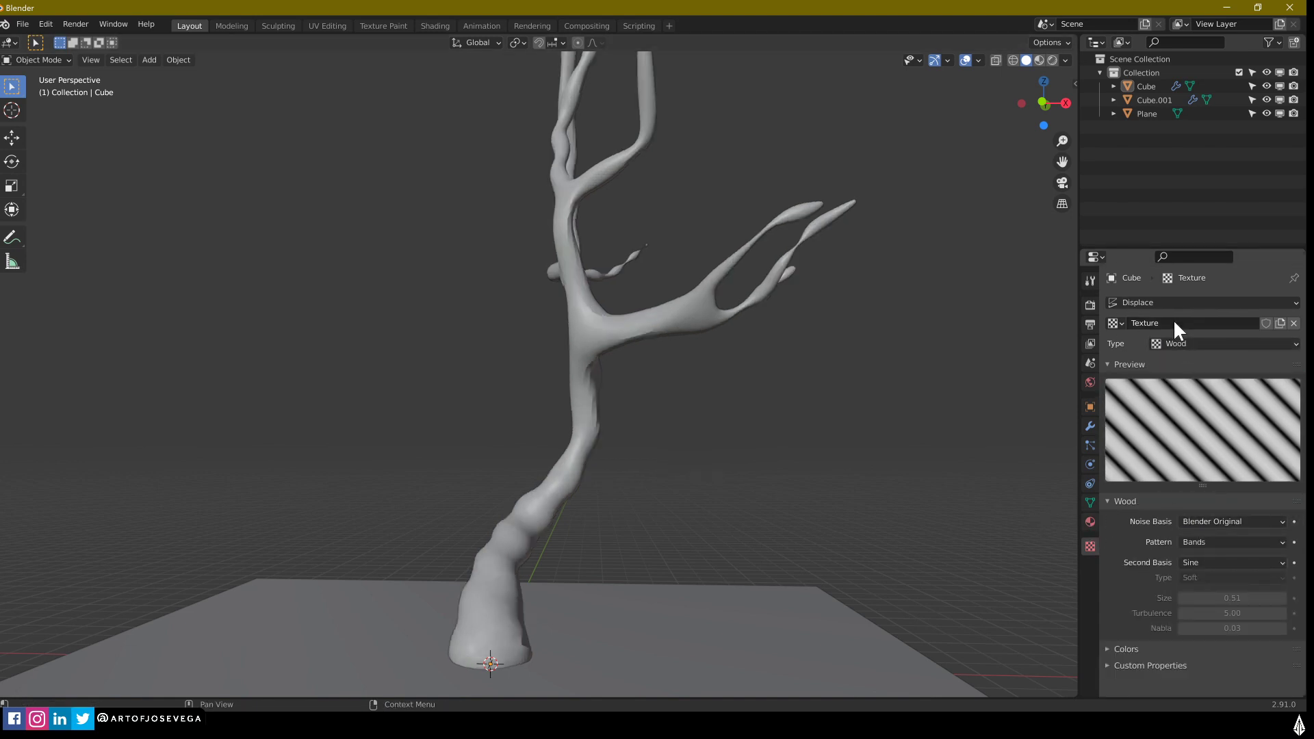
pyautogui.click(1189, 343)
pyautogui.click(1191, 480)
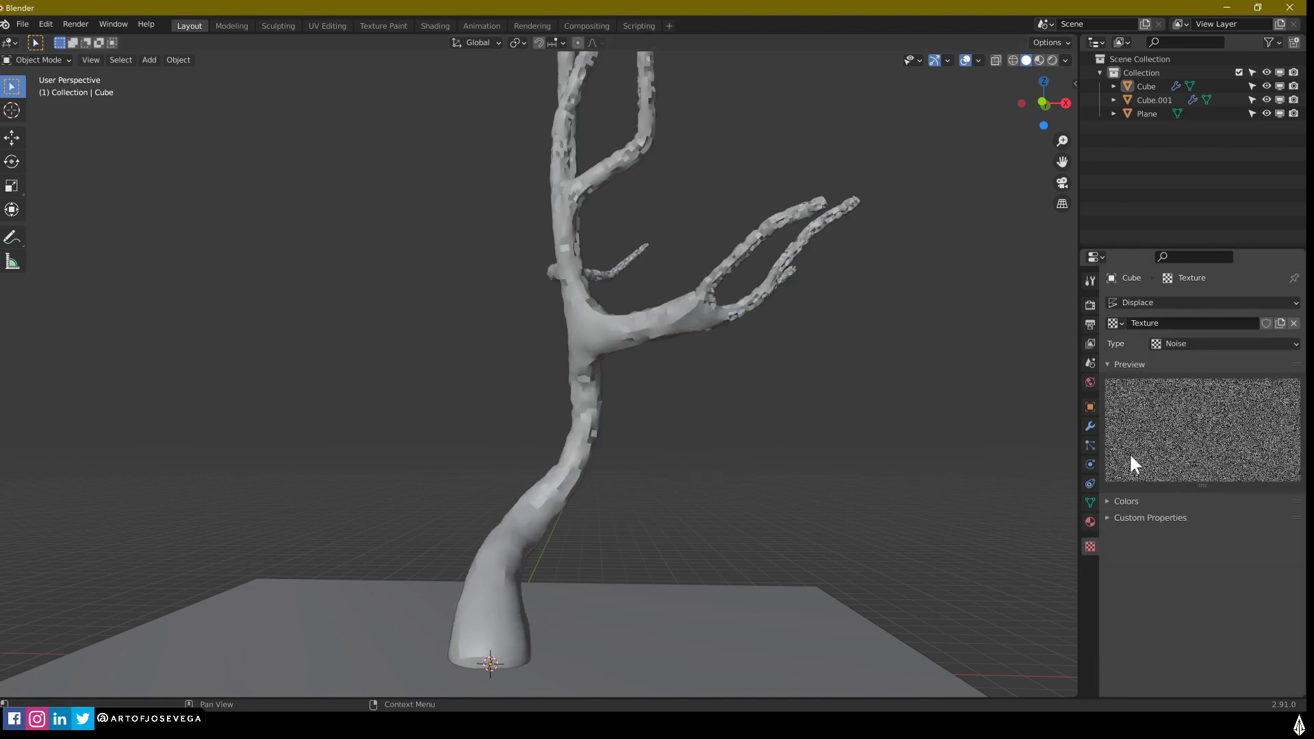
# Step: Return the displacement texture to Musgrave and reduce its size to 0.33
pyautogui.click(1172, 343)
pyautogui.click(1212, 450)
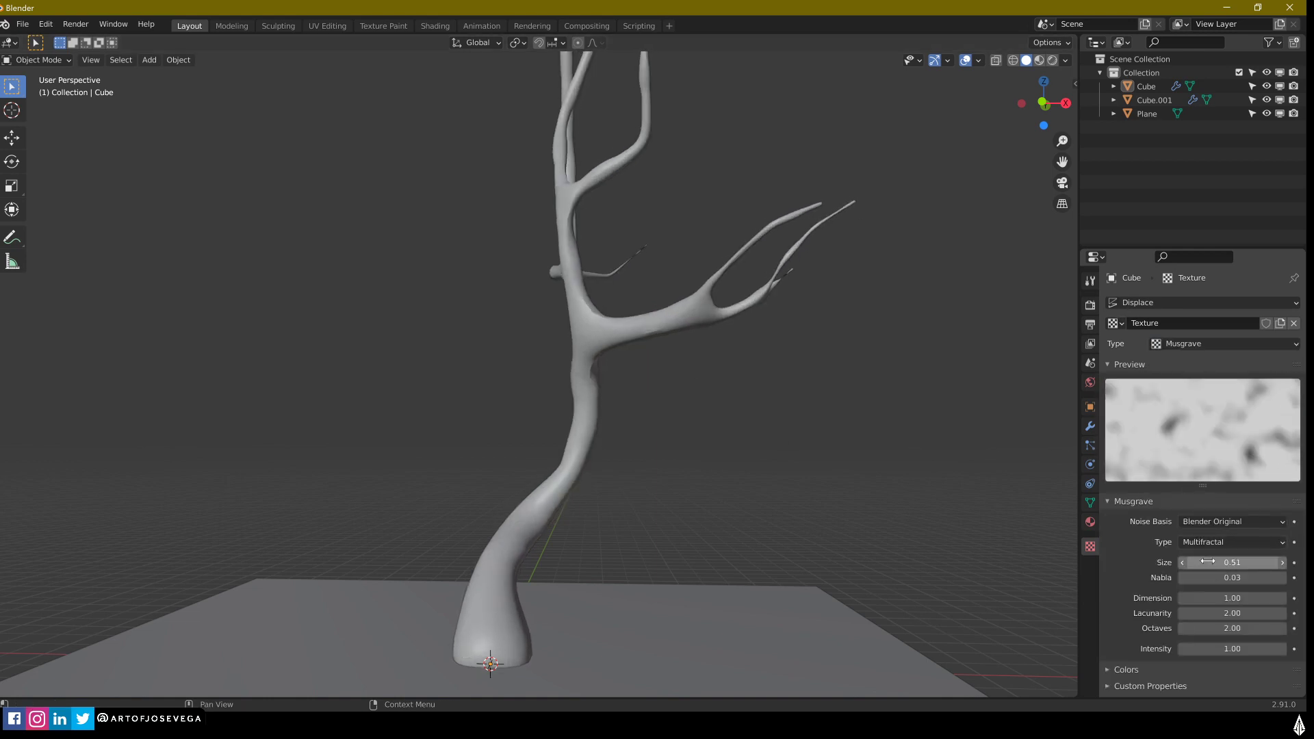
pyautogui.moveTo(1232, 562)
pyautogui.mouseDown()
pyautogui.moveTo(1192, 562)
pyautogui.moveTo(1224, 563)
pyautogui.mouseUp()
pyautogui.moveTo(594, 323); pyautogui.dragTo(606, 471, button='middle')
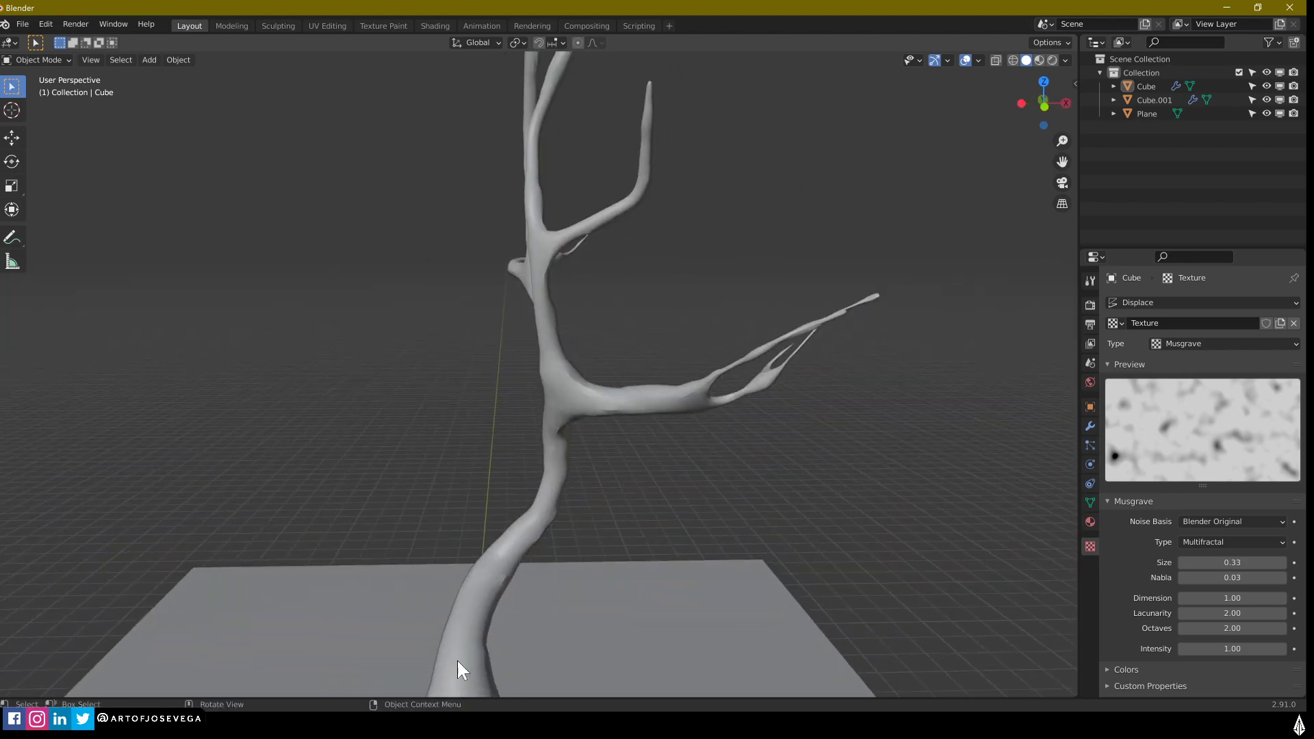
# Step: Switch to the Base_Assets.blend scene and examine the shapes of its low-poly trees up close
pyautogui.click(331, 667)
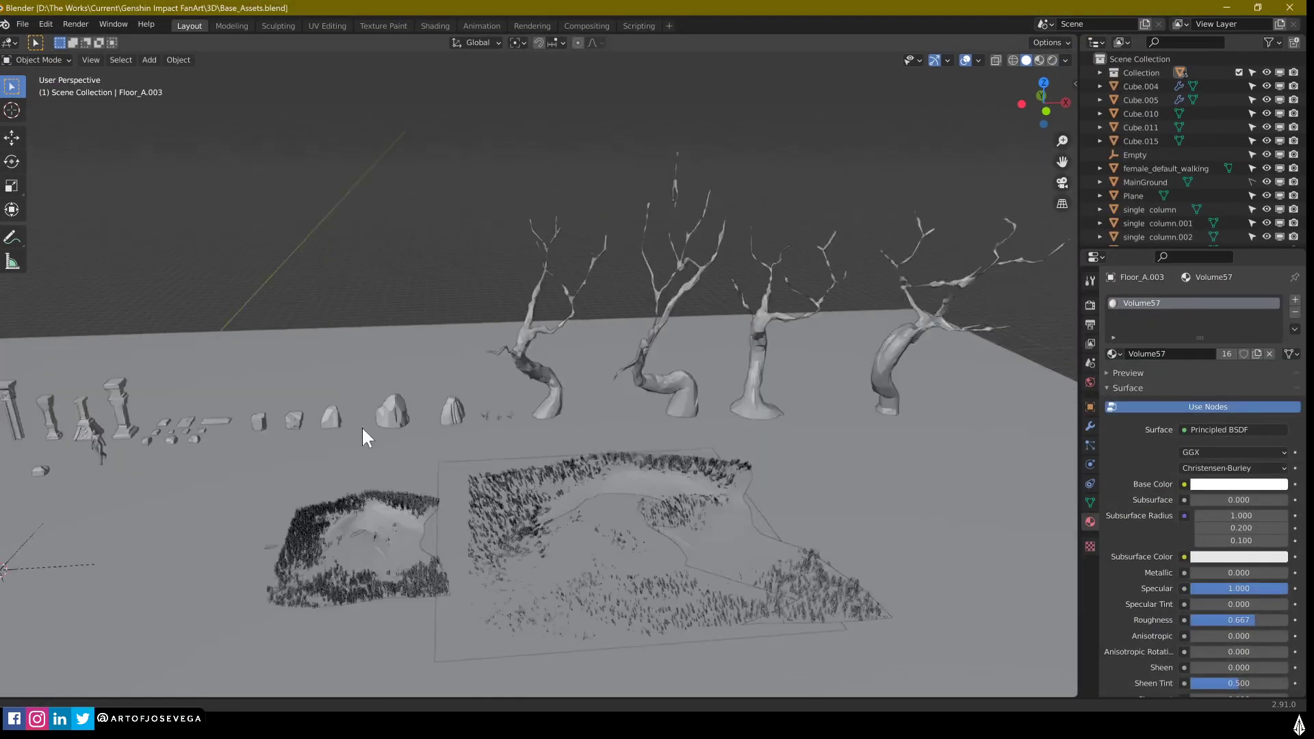
pyautogui.keyDown('shift'); pyautogui.moveTo(362, 427); pyautogui.dragTo(336, 432, button='middle'); pyautogui.keyUp('shift')
pyautogui.click(876, 363)
pyautogui.keyDown('shift'); pyautogui.moveTo(875, 363); pyautogui.dragTo(617, 384, button='middle'); pyautogui.keyUp('shift')
pyautogui.scroll(3, 596, 380)
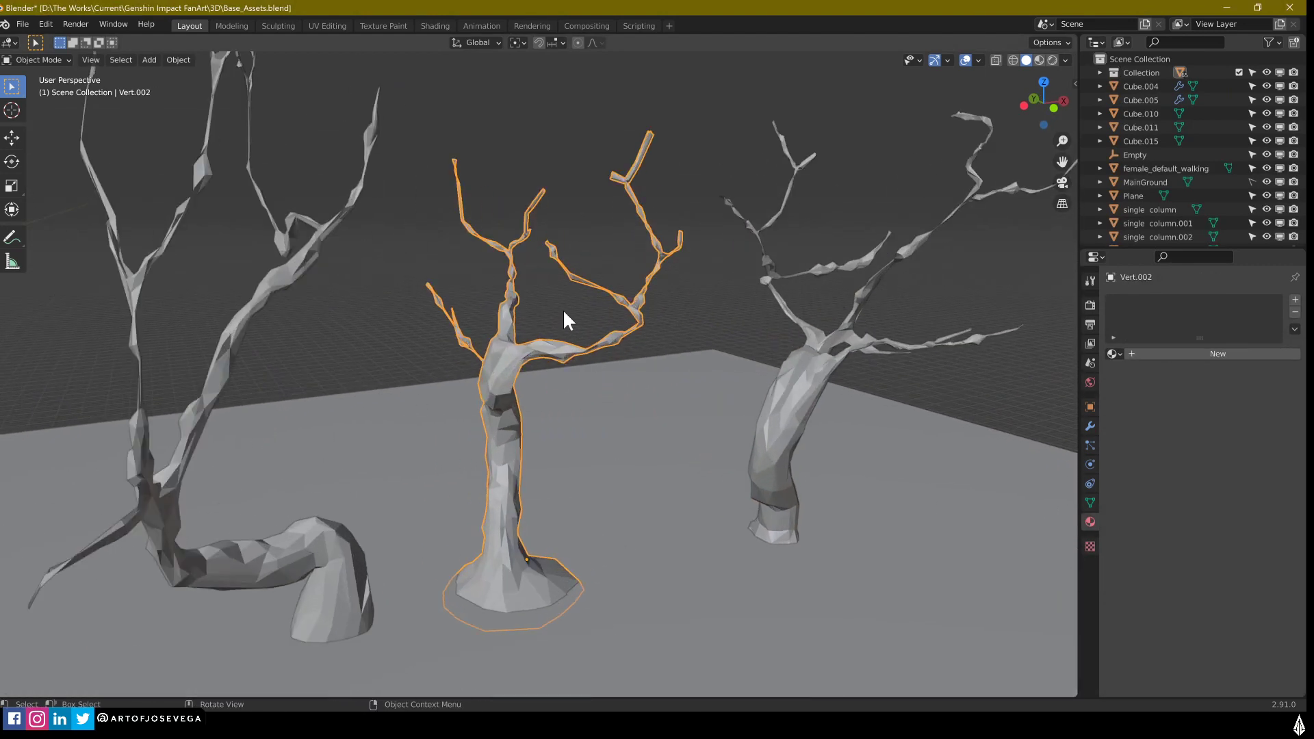
pyautogui.scroll(5, 562, 308)
pyautogui.moveTo(563, 308); pyautogui.dragTo(482, 393, button='middle')
pyautogui.scroll(-2, 636, 305)
pyautogui.scroll(-3, 559, 349)
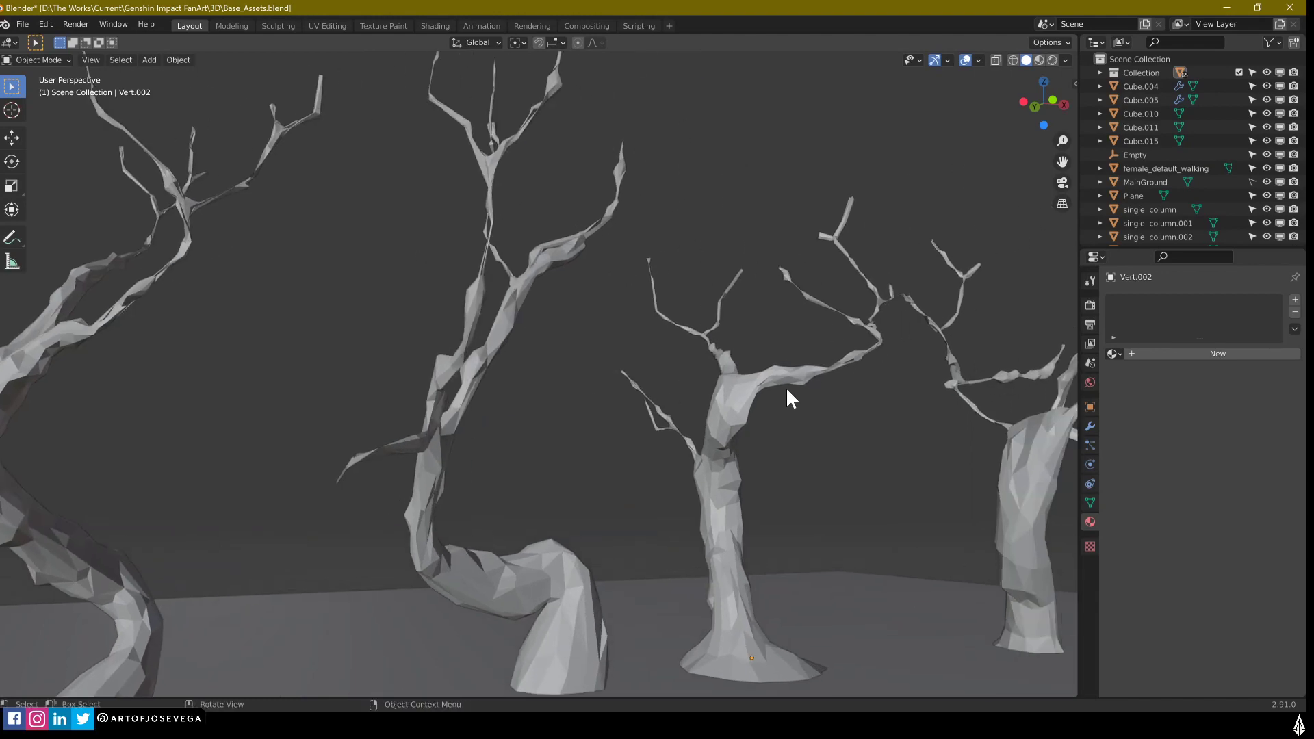
# Step: Switch back to the practice tree scene and examine the displaced tree and its copy from different angles
pyautogui.click(412, 725)
pyautogui.click(463, 672)
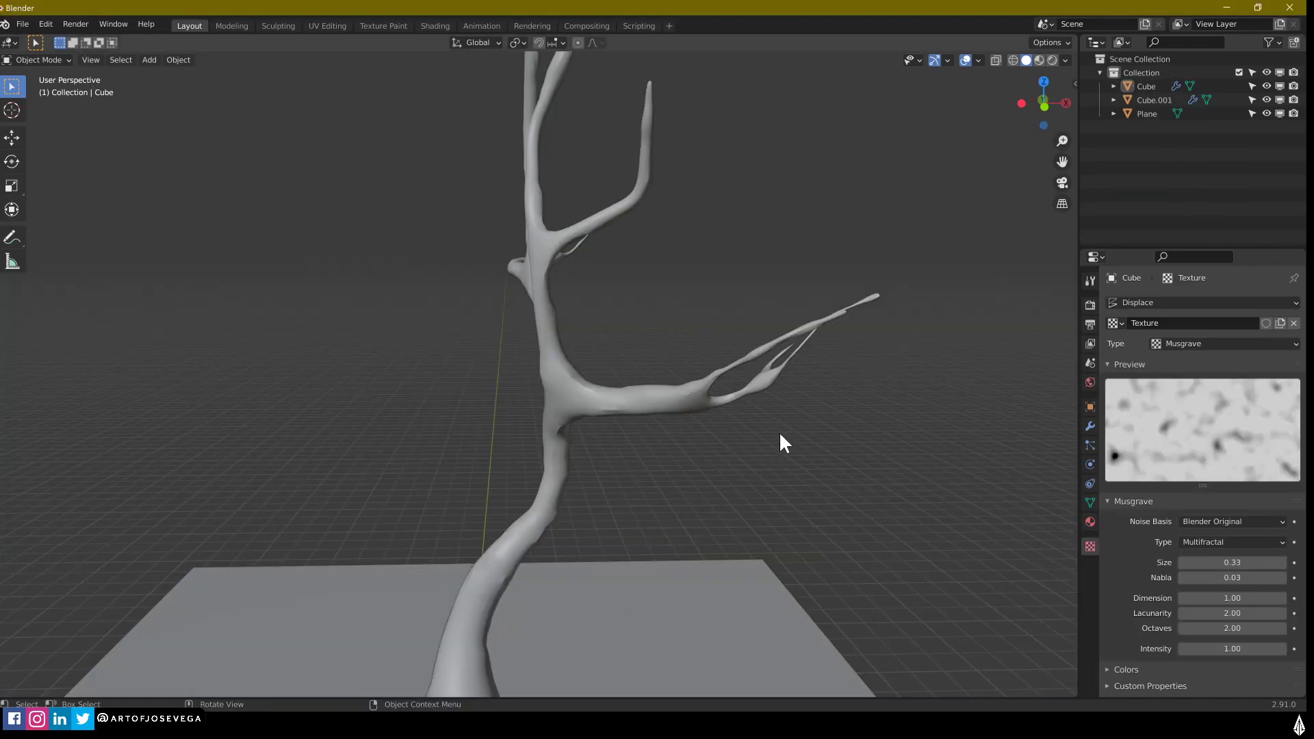
pyautogui.moveTo(638, 446); pyautogui.dragTo(591, 431, button='middle')
pyautogui.scroll(-5, 687, 455)
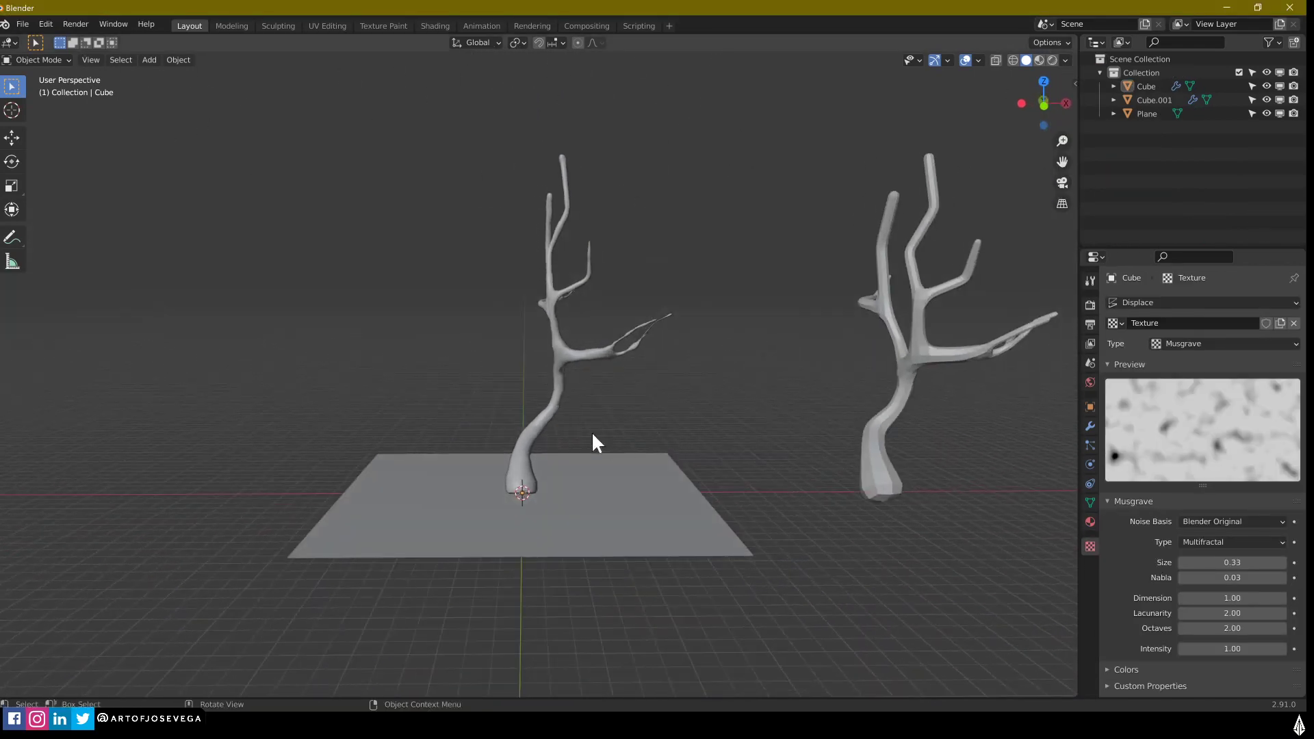
pyautogui.scroll(5, 602, 420)
pyautogui.moveTo(633, 390); pyautogui.dragTo(698, 382, button='middle')
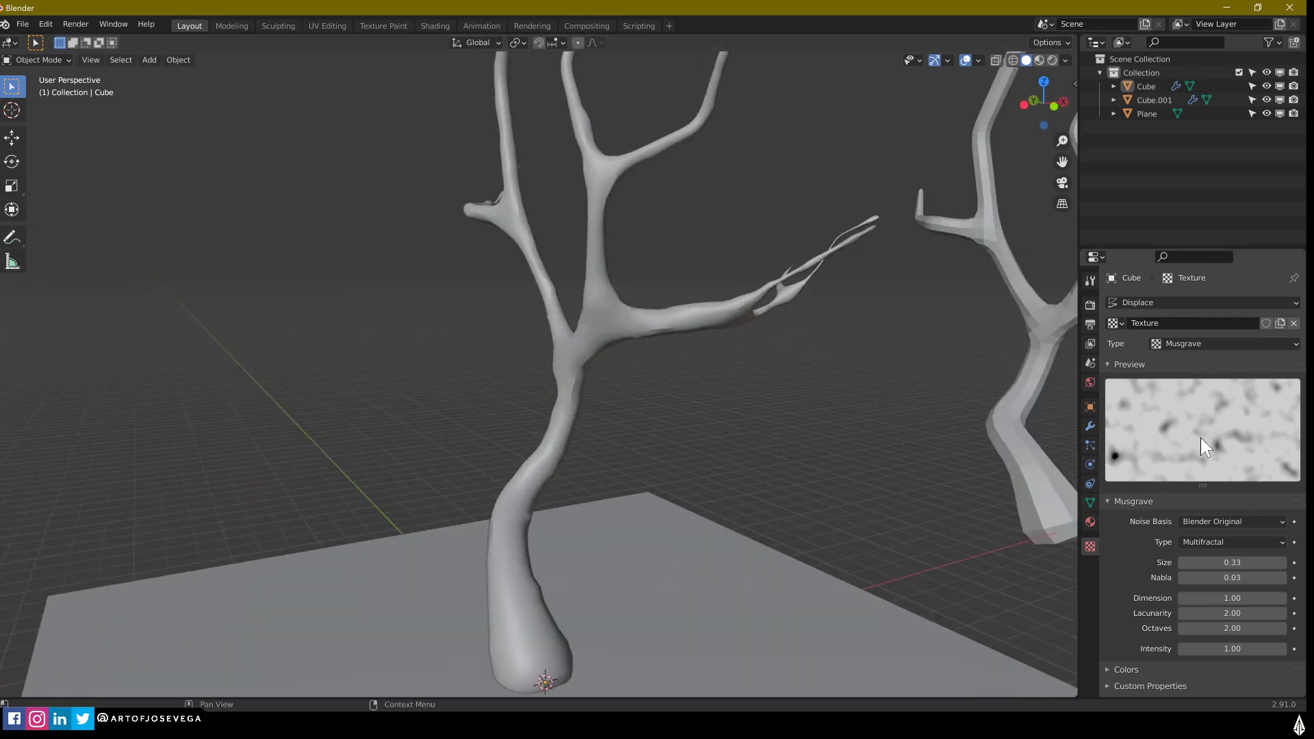
pyautogui.scroll(-3, 934, 407)
pyautogui.moveTo(938, 414); pyautogui.dragTo(681, 396, button='middle')
# Step: Show the undisplaced tree's modifiers and duplicate that tree along the X axis
pyautogui.click(808, 286)
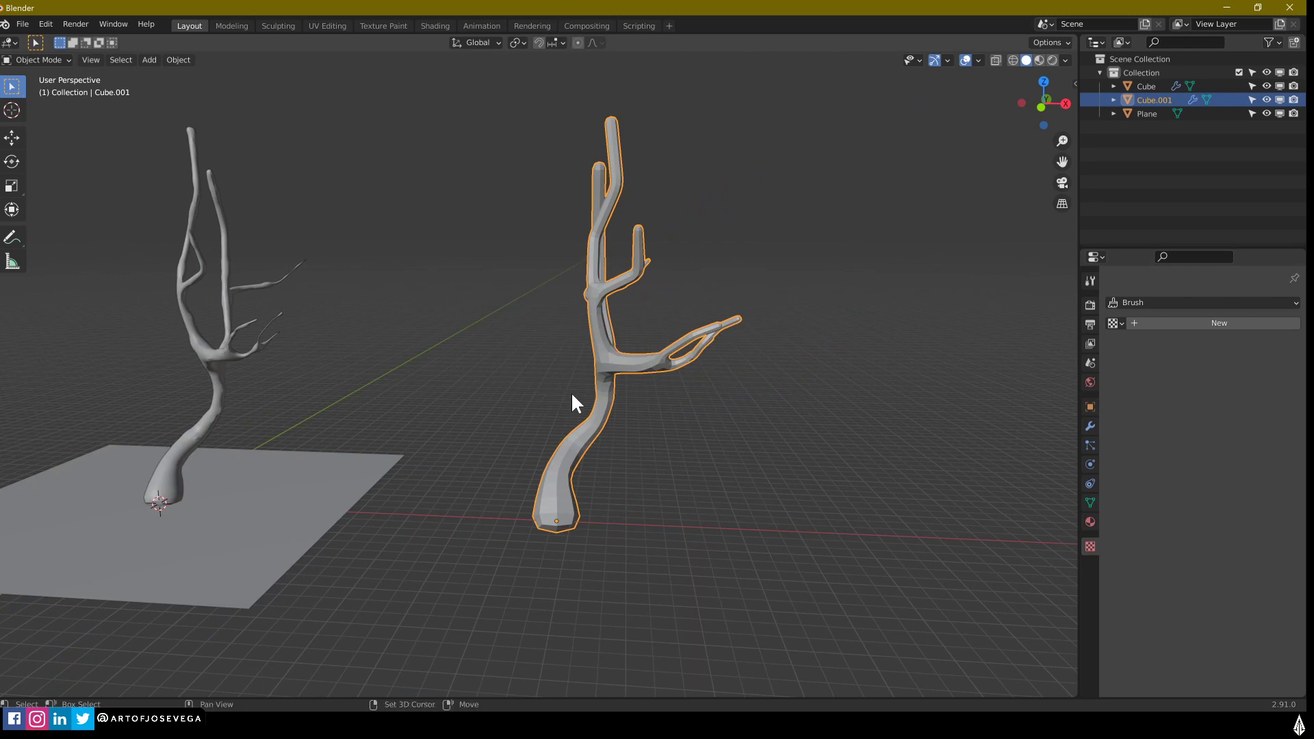
pyautogui.moveTo(572, 395); pyautogui.dragTo(615, 401, button='middle')
pyautogui.click(1089, 425)
pyautogui.hotkey('shift', 'd')
pyautogui.press('x')
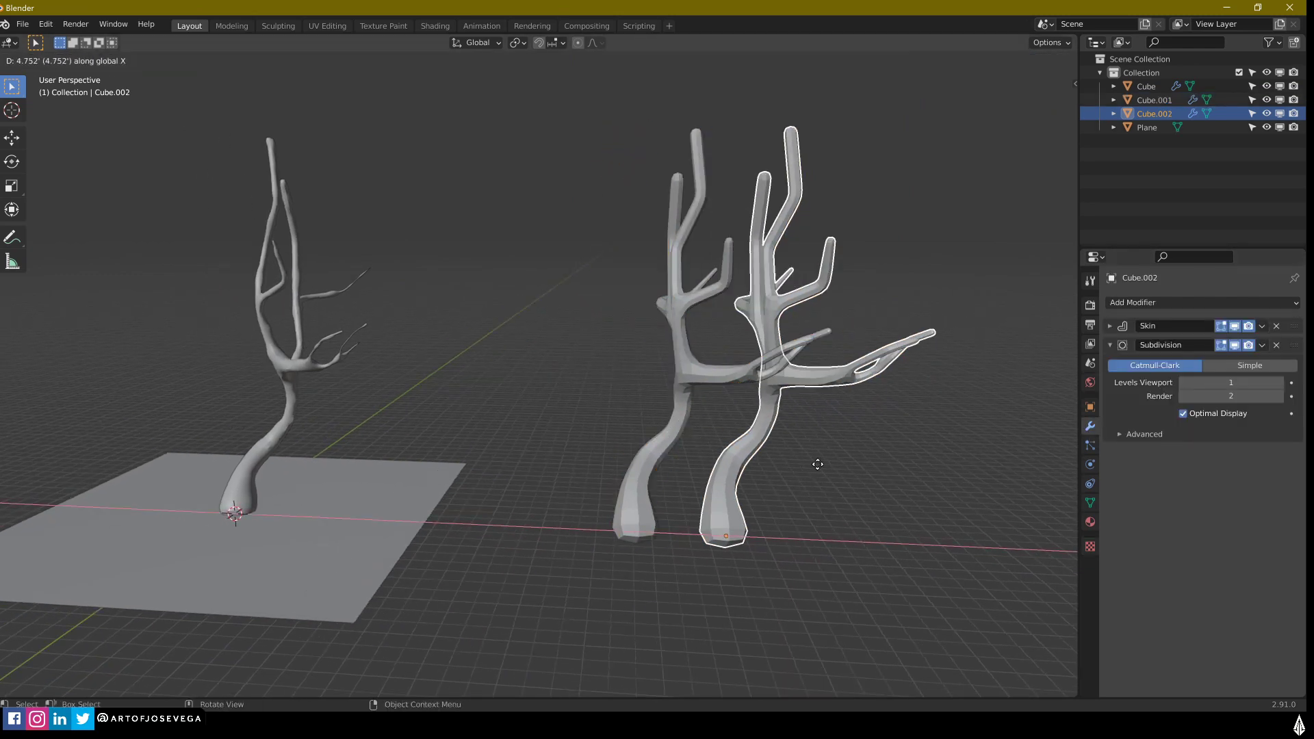
pyautogui.click(882, 453)
# Step: Inspect the duplicated tree's skeleton in Edit Mode and select the vertices of its upper branches
pyautogui.moveTo(881, 453); pyautogui.dragTo(678, 415, button='middle')
pyautogui.press('Tab')
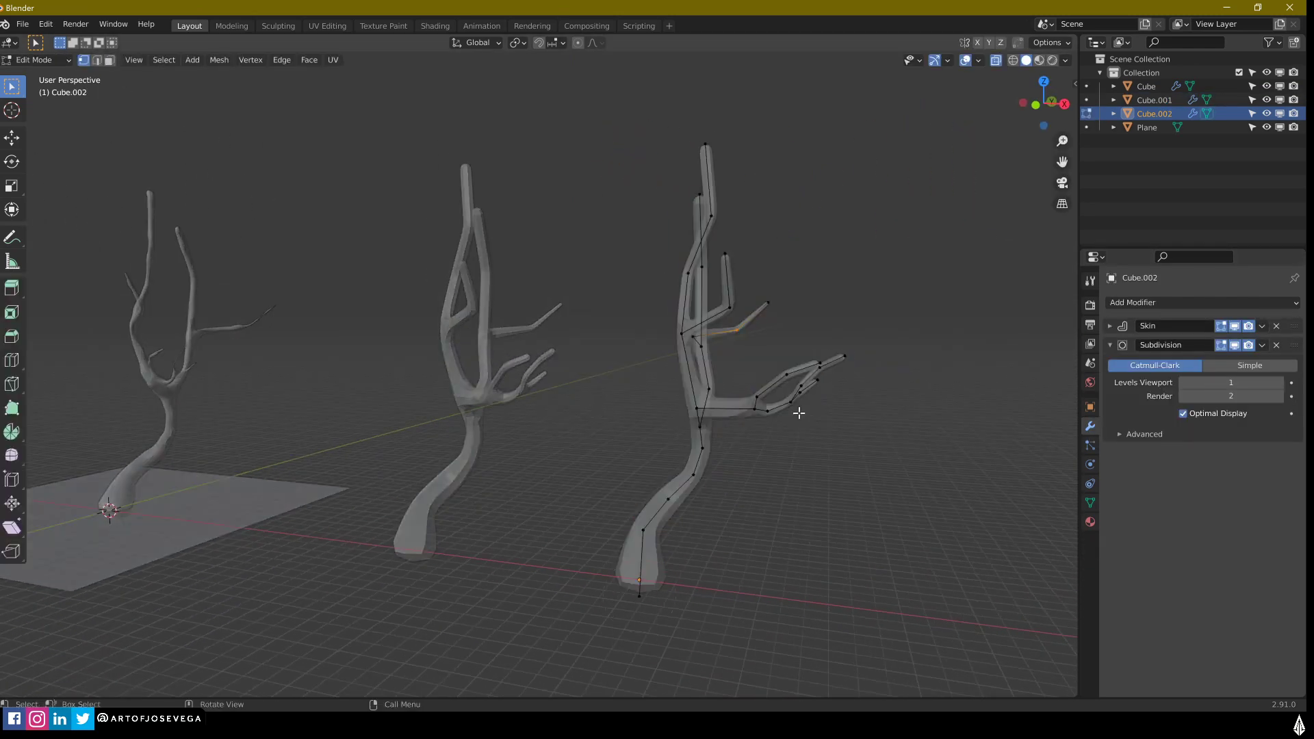
pyautogui.moveTo(799, 413); pyautogui.dragTo(664, 303, button='middle')
pyautogui.moveTo(652, 144); pyautogui.dragTo(818, 344)
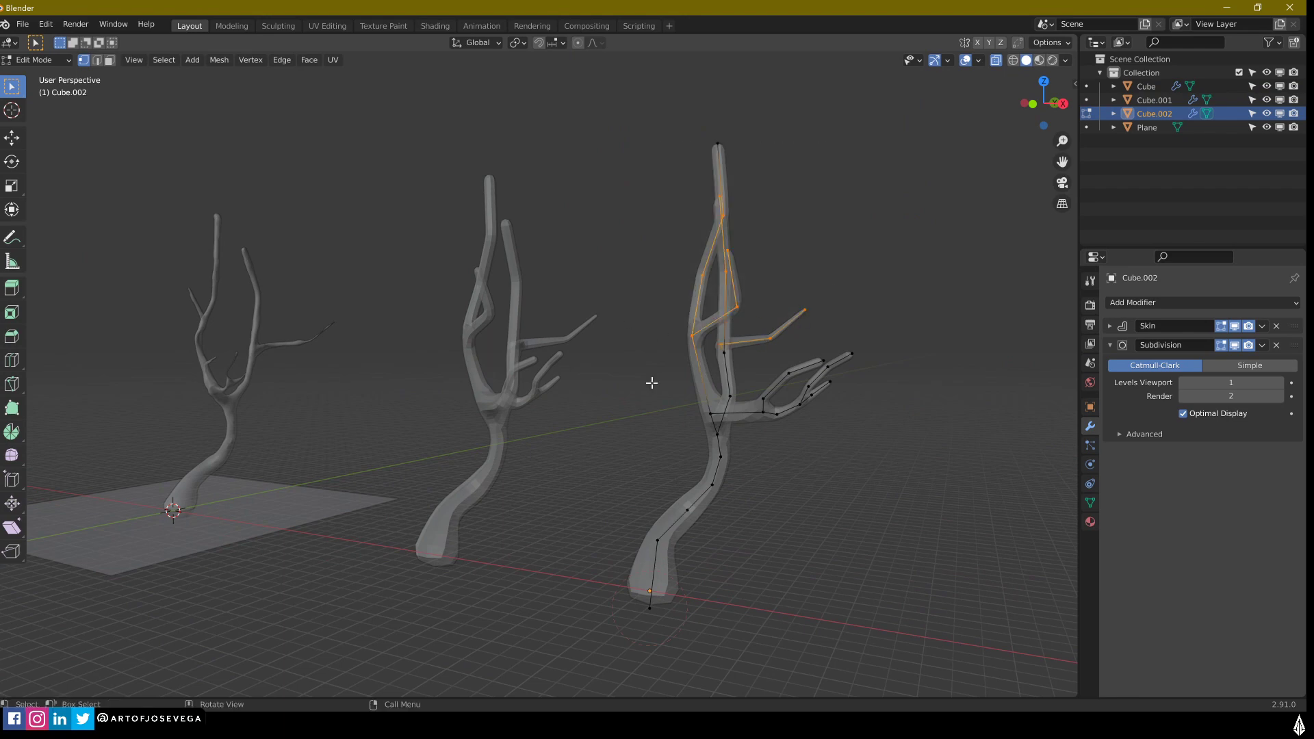
pyautogui.moveTo(651, 382); pyautogui.dragTo(743, 396, button='middle')
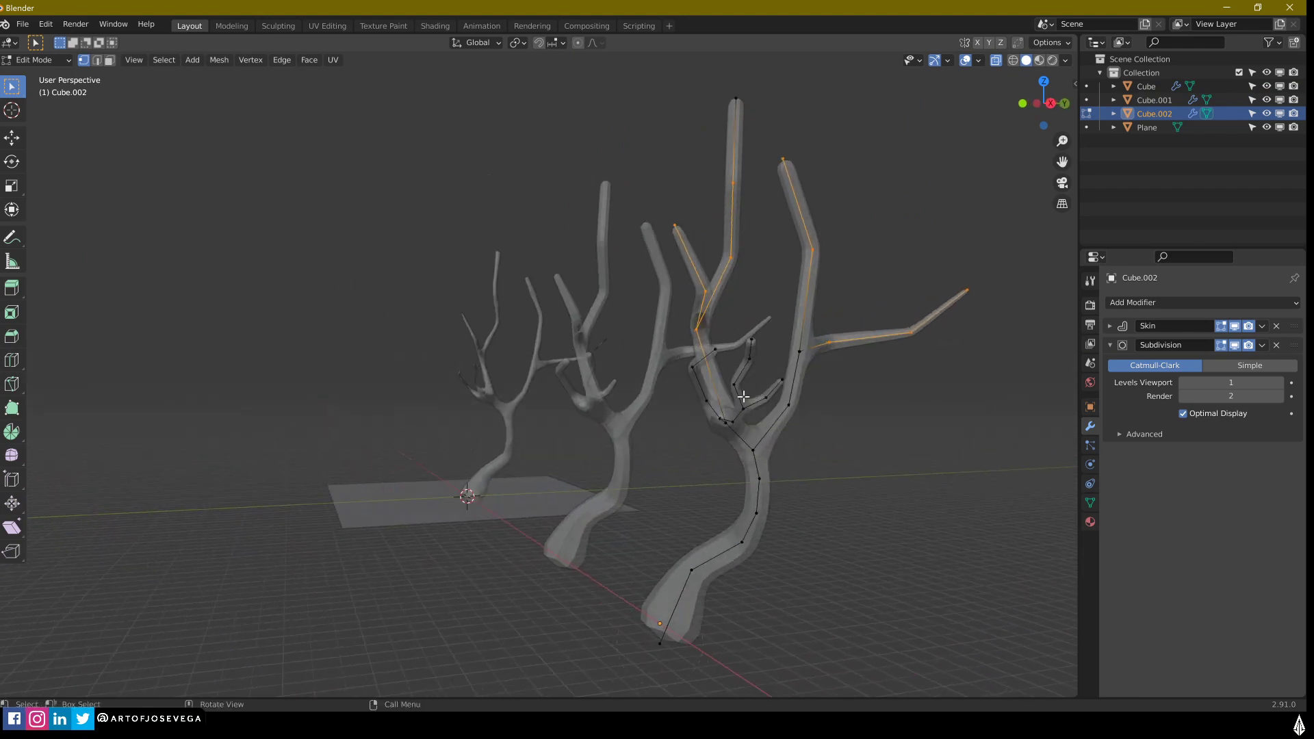
# Step: Return to Object Mode with nothing selected and view the displaced tree beside the two undisplaced copies
pyautogui.click(564, 436)
pyautogui.click(666, 459)
pyautogui.moveTo(666, 459); pyautogui.dragTo(779, 463, button='middle')
pyautogui.moveTo(672, 410); pyautogui.dragTo(740, 412, button='middle')
pyautogui.keyDown('shift'); pyautogui.moveTo(563, 410); pyautogui.dragTo(659, 441, button='middle'); pyautogui.keyUp('shift')
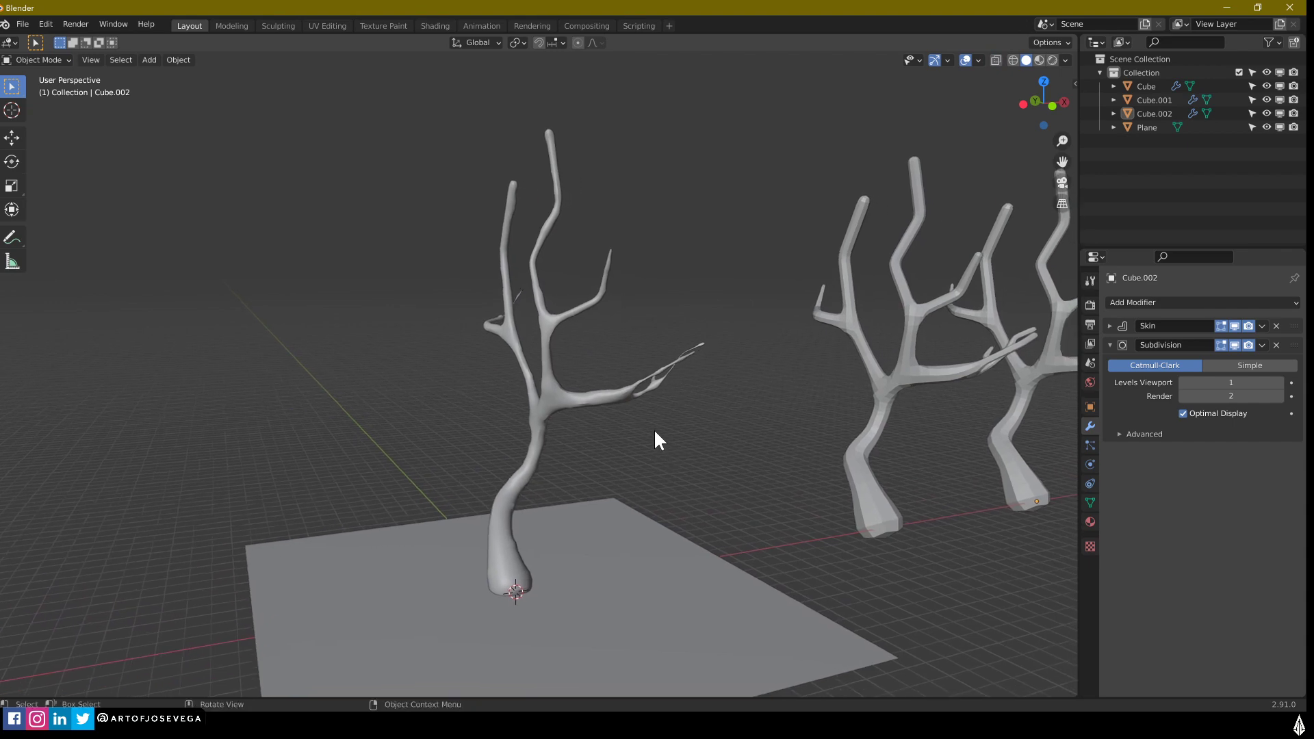